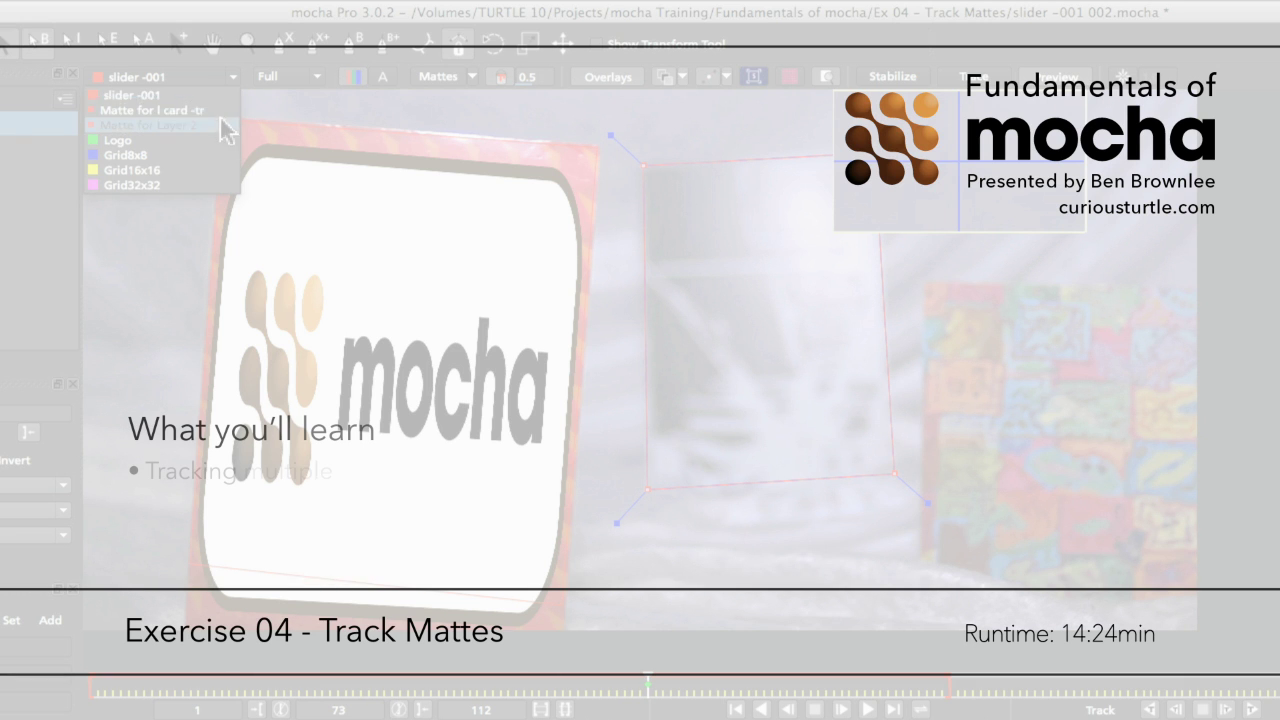
Bring the mocha Pro window forward and scrub back through the slider clip to review the footage
click(215, 122)
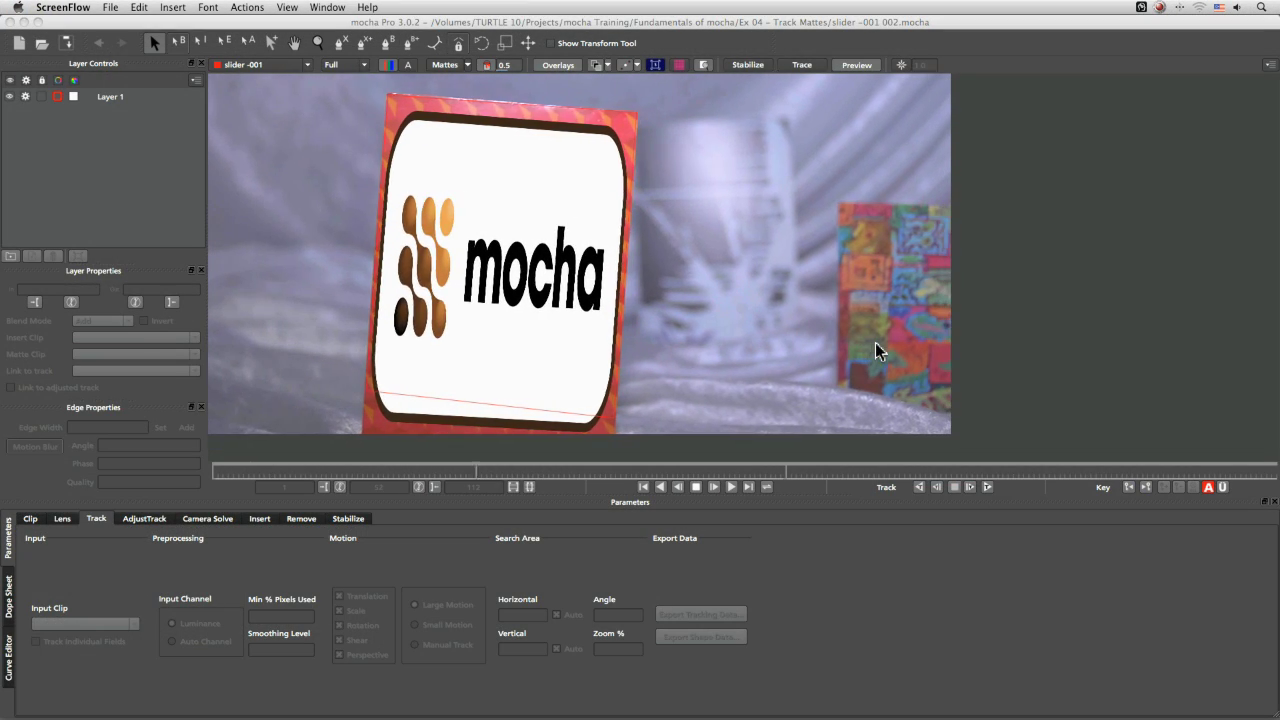
click(697, 488)
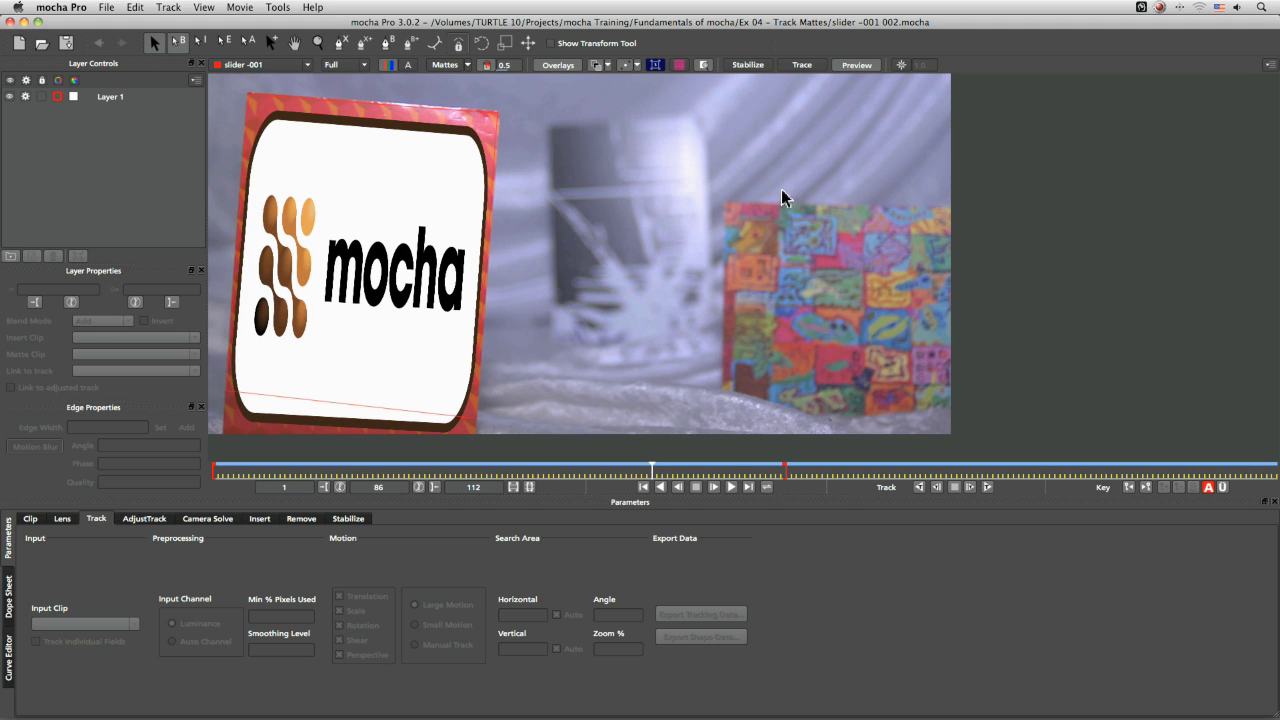
drag(652, 469, 658, 275)
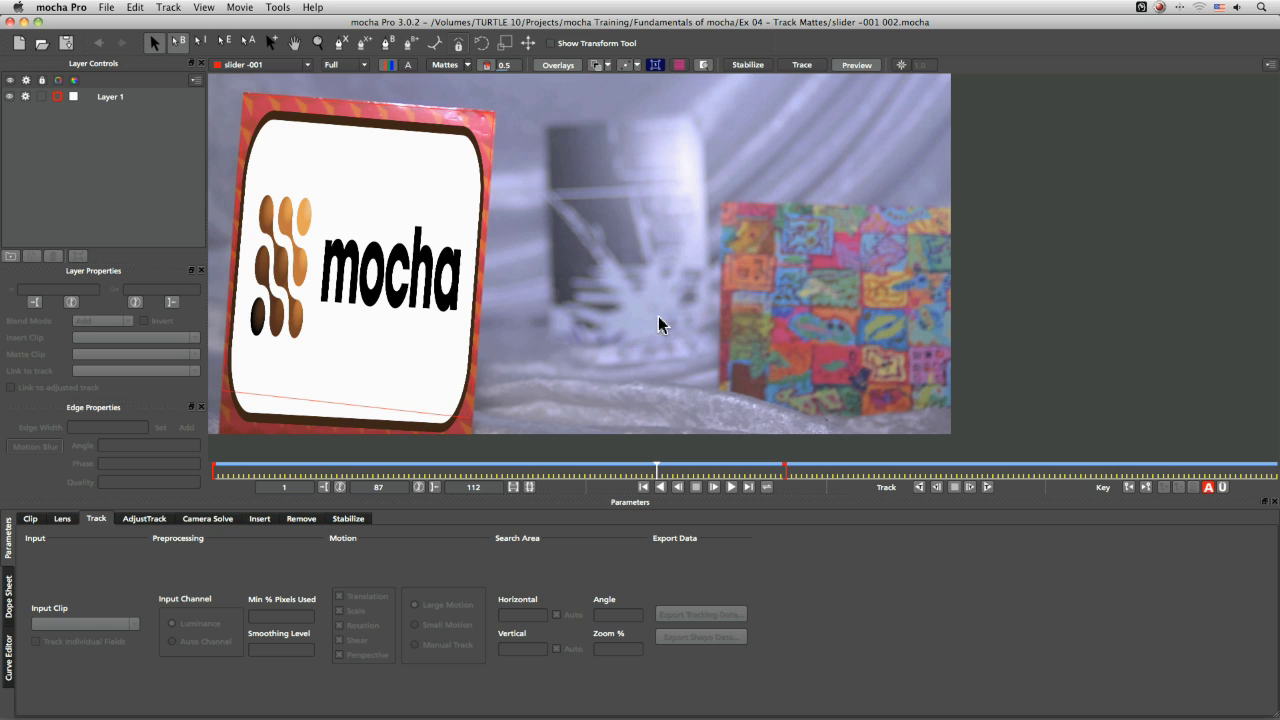
Rename Layer 1 to 'l card -tr' and play back the clip to check the track
double_click(112, 97)
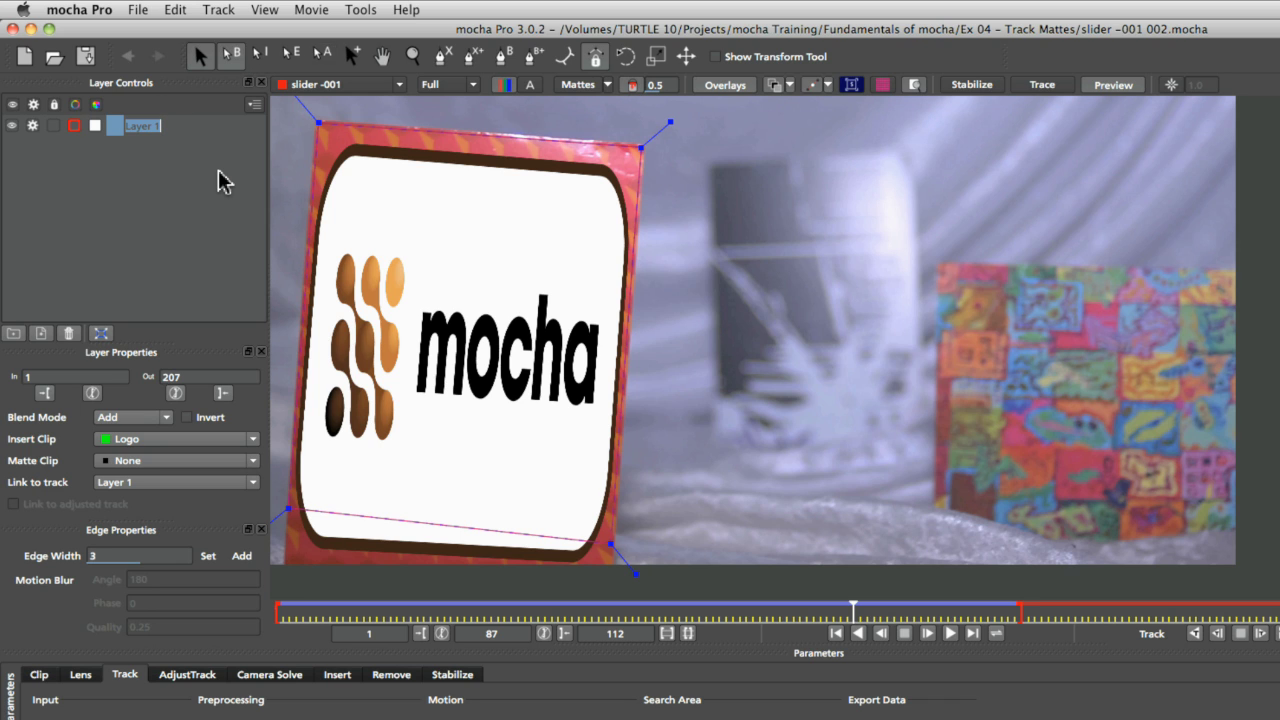
key(BackSpace)
key(Return)
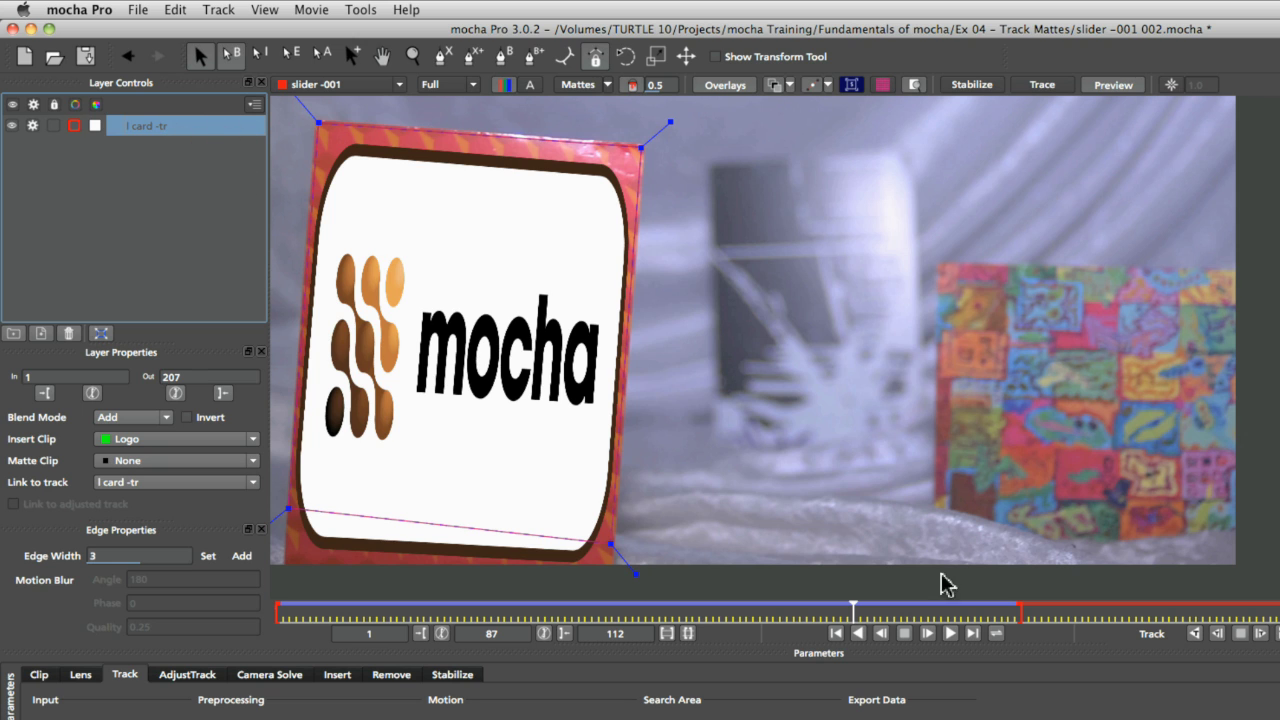
click(926, 634)
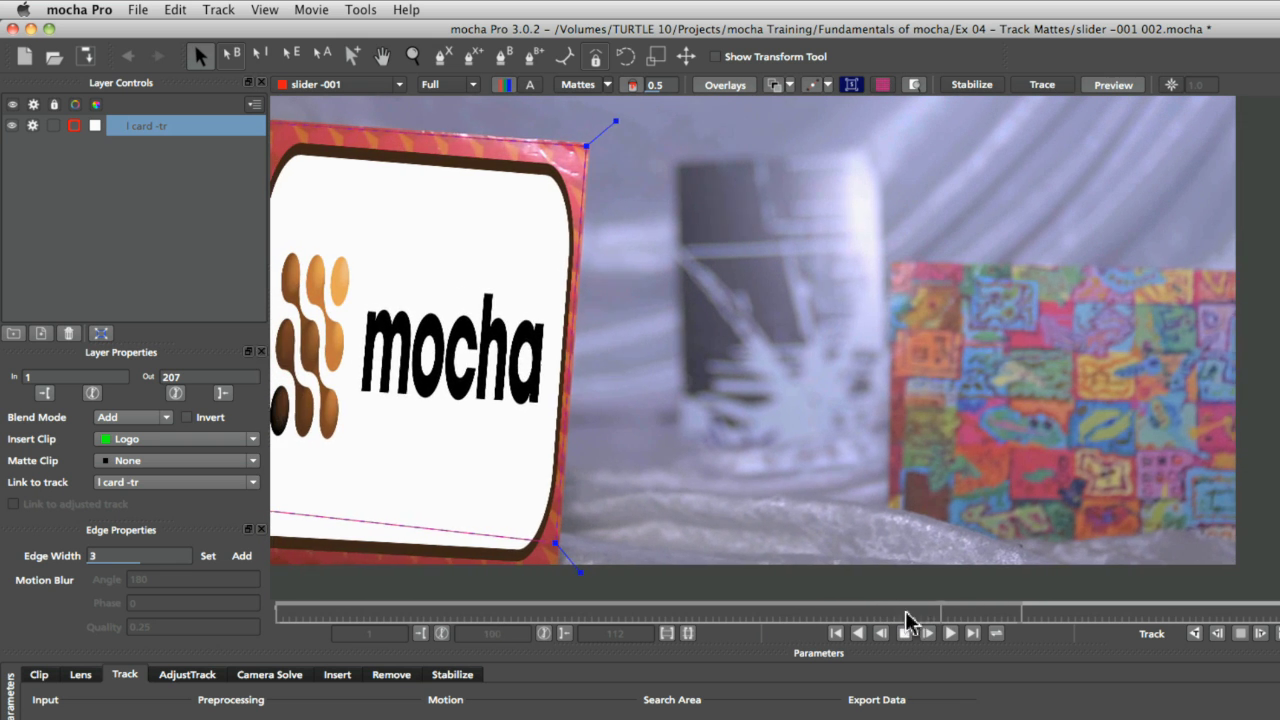
drag(882, 607, 760, 606)
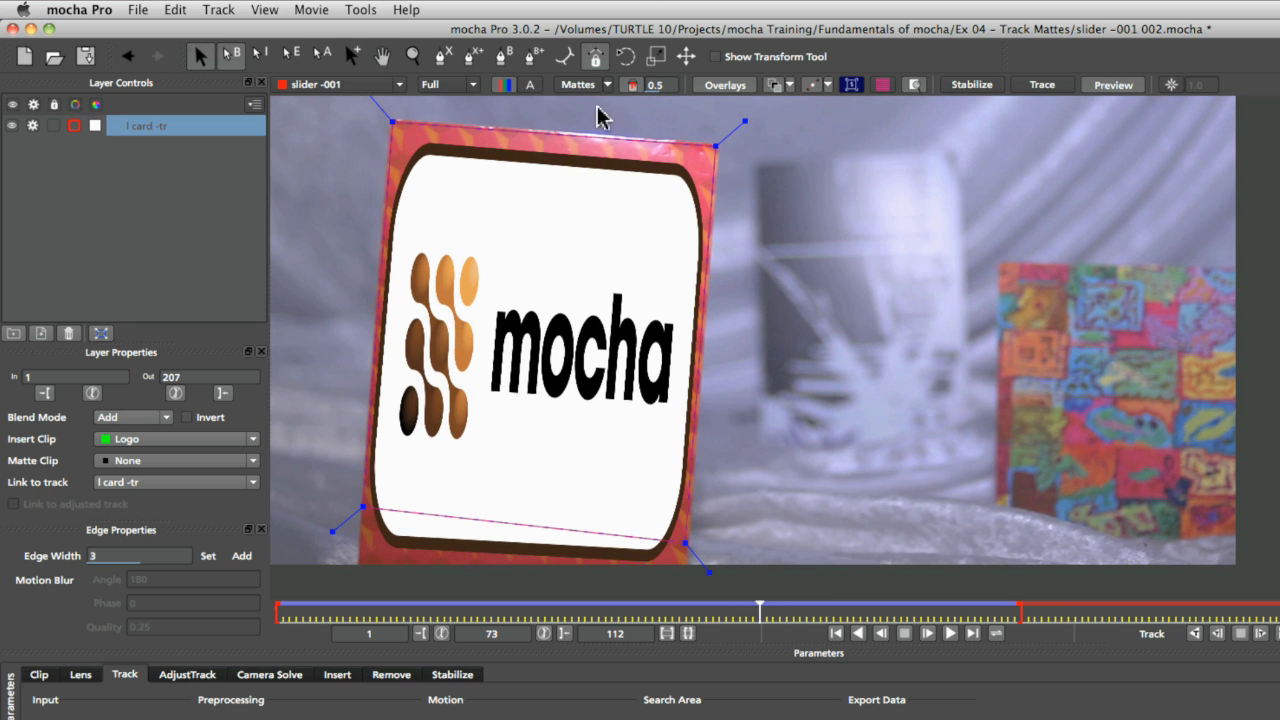
Draw a four-point X-spline shape around the middle card and adjust its corners to fit
click(441, 56)
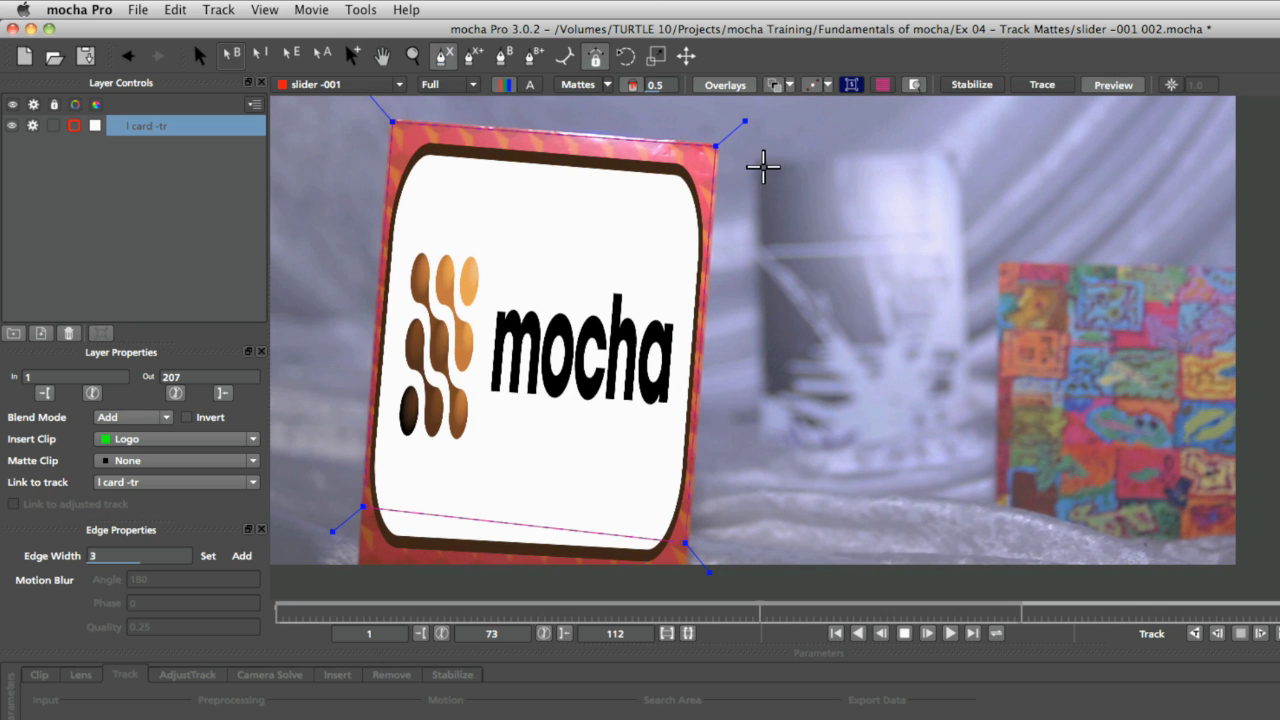
click(757, 162)
click(761, 445)
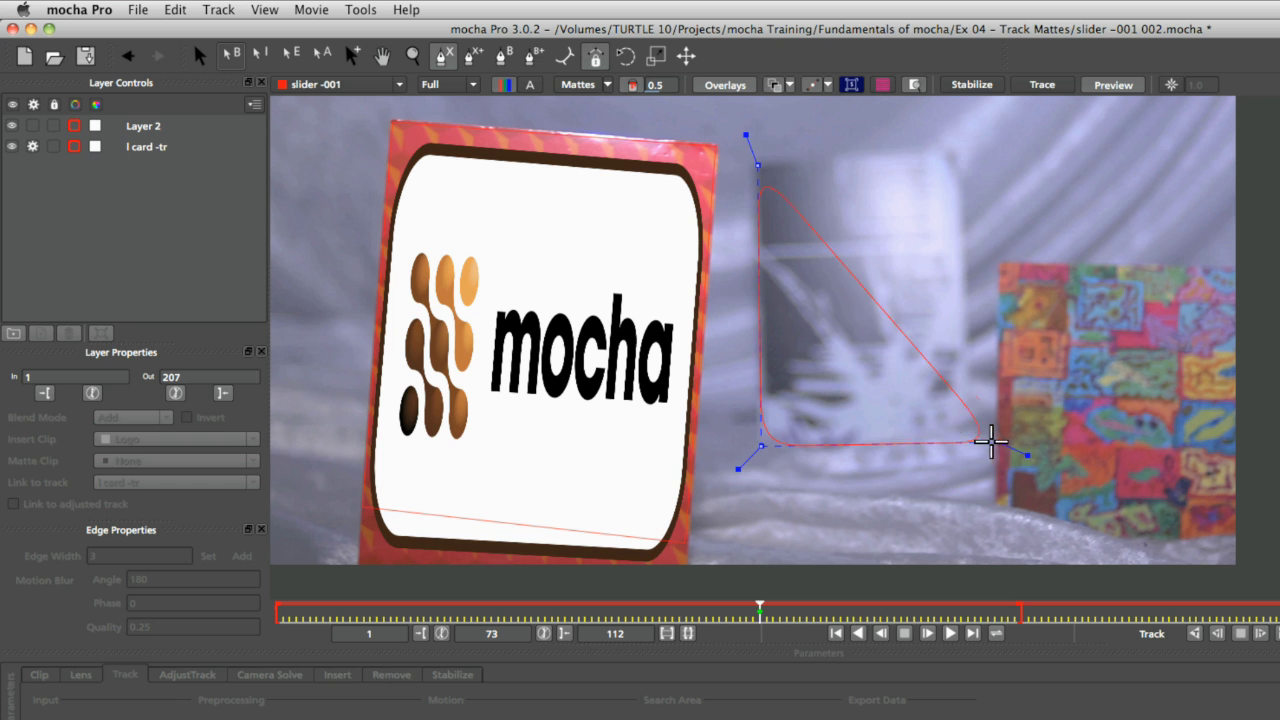
click(975, 437)
right_click(980, 388)
click(958, 153)
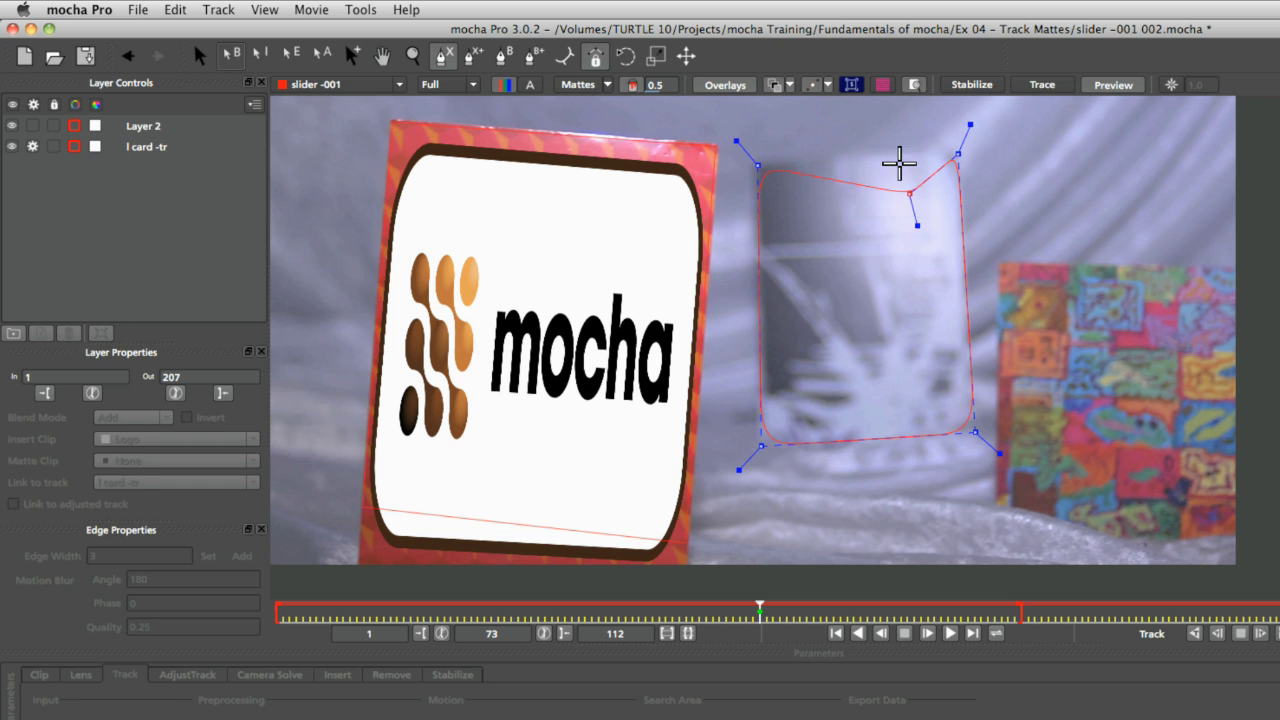
right_click(903, 163)
drag(734, 144, 729, 139)
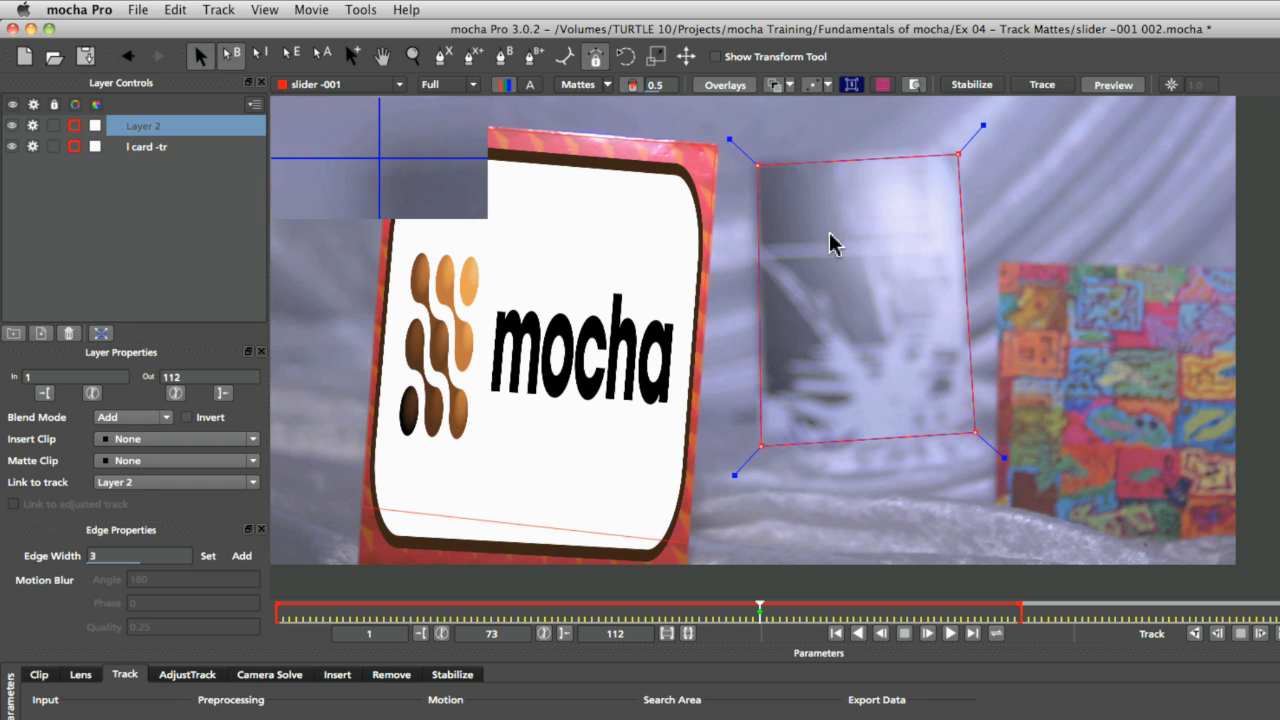
drag(764, 438, 761, 435)
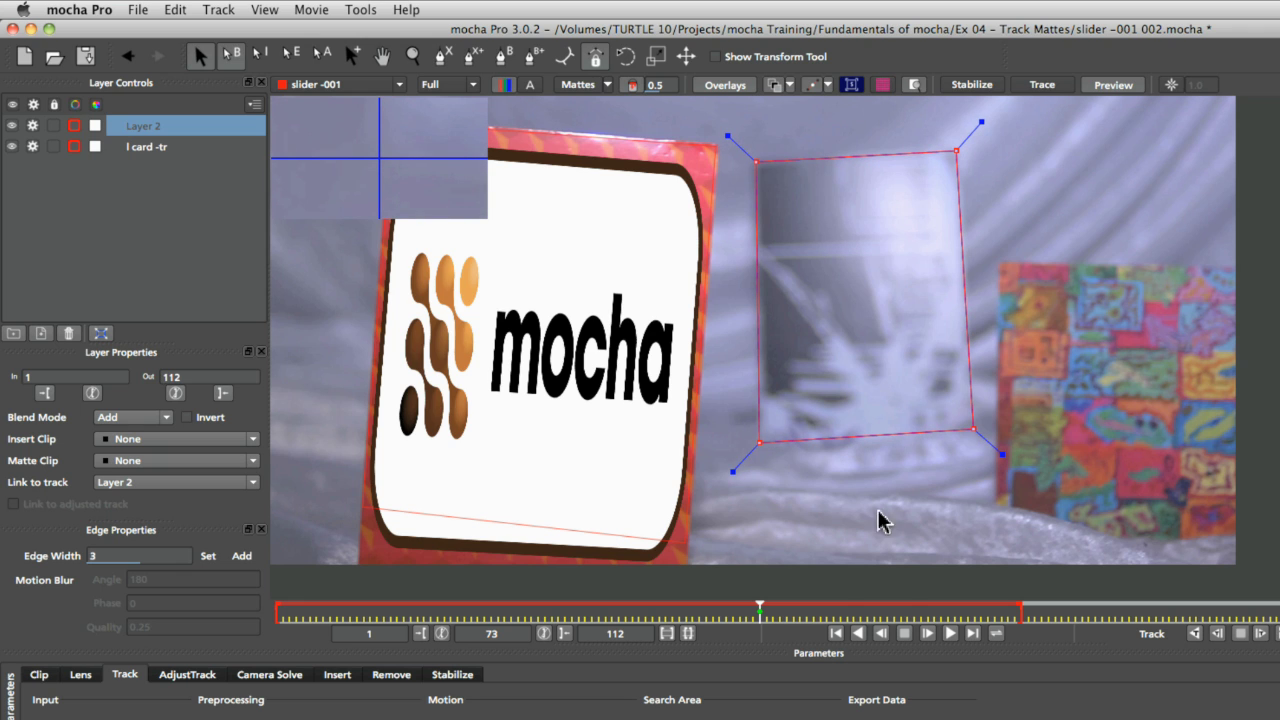
Rename the new layer to 'mid card -tr'
double_click(142, 126)
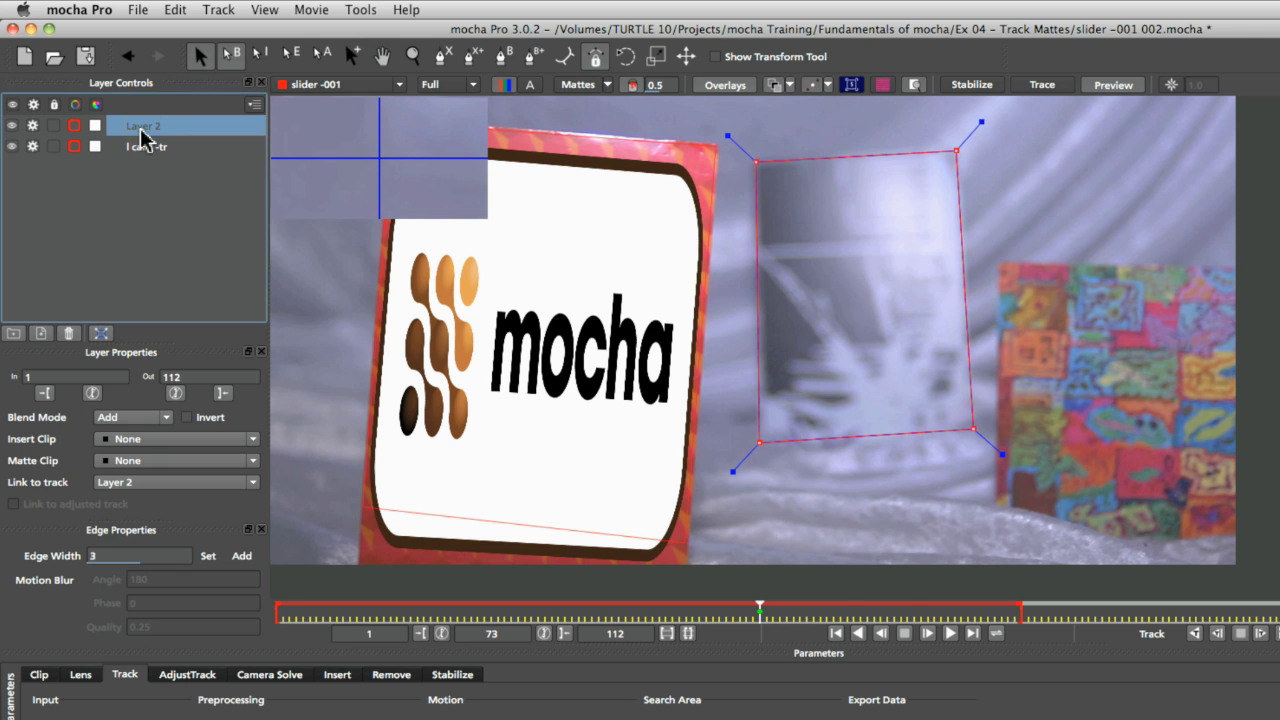
text(mid)
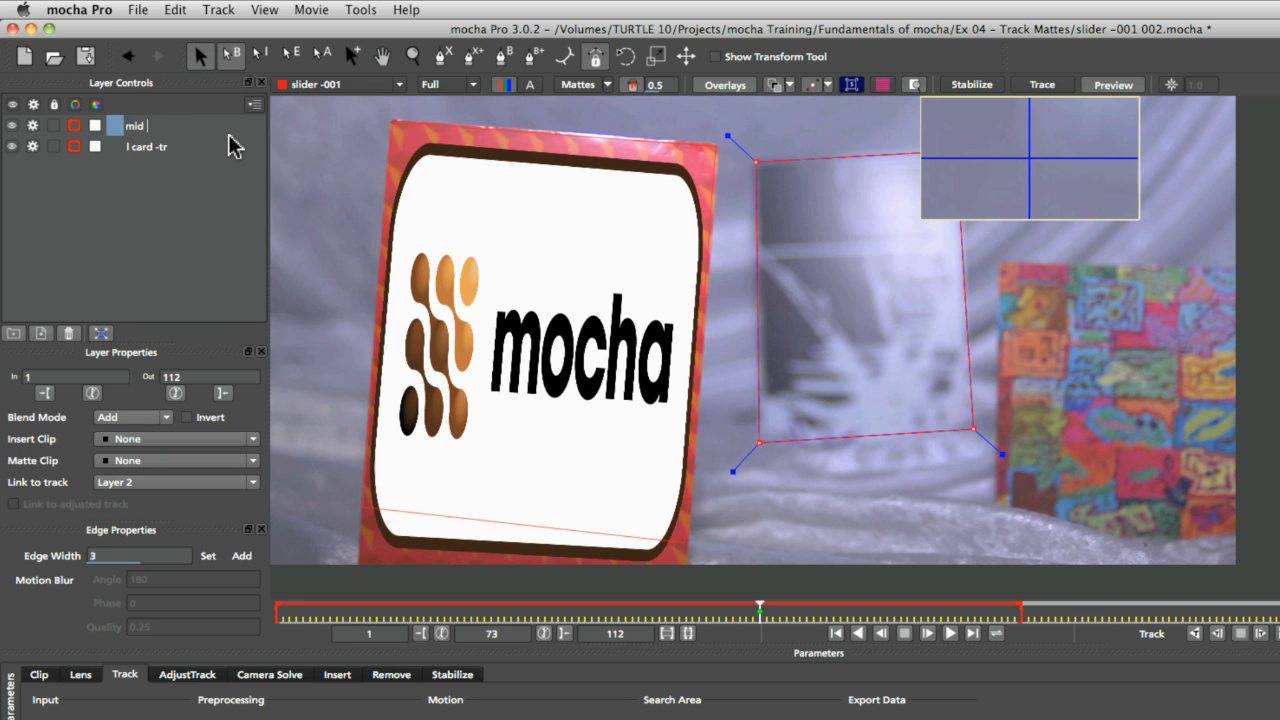
text(card -tr)
key(Return)
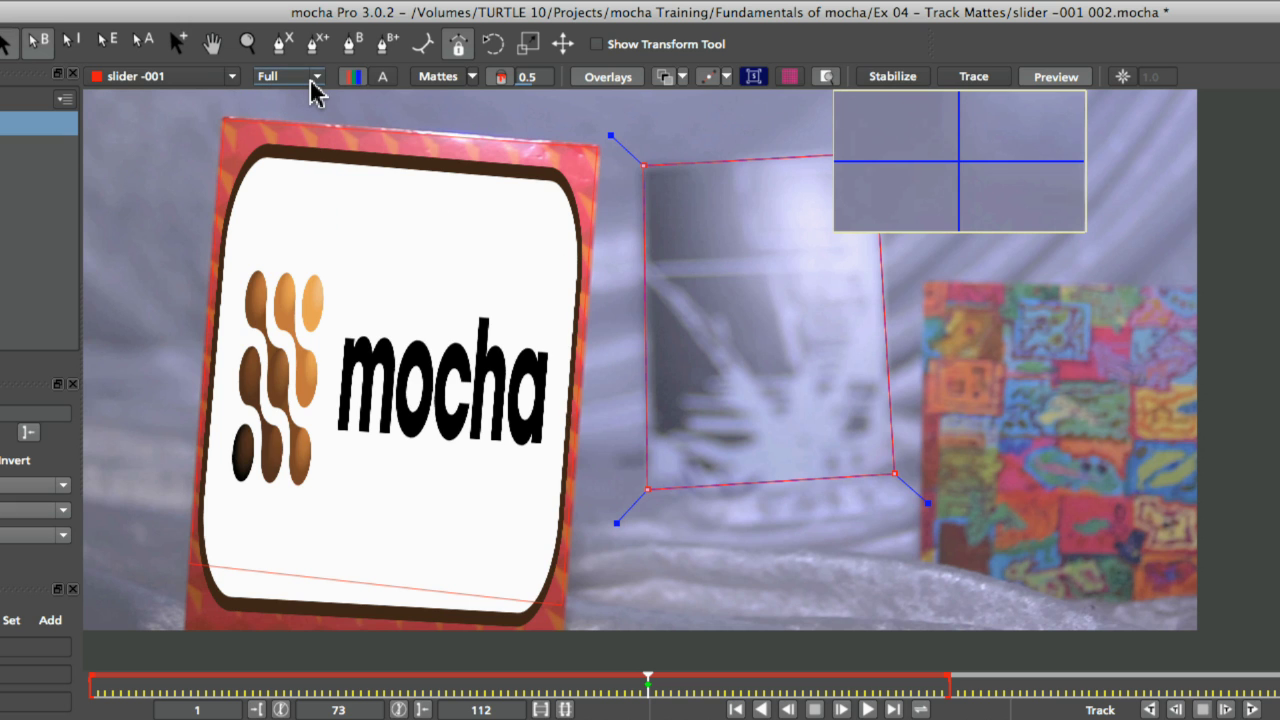
click(230, 77)
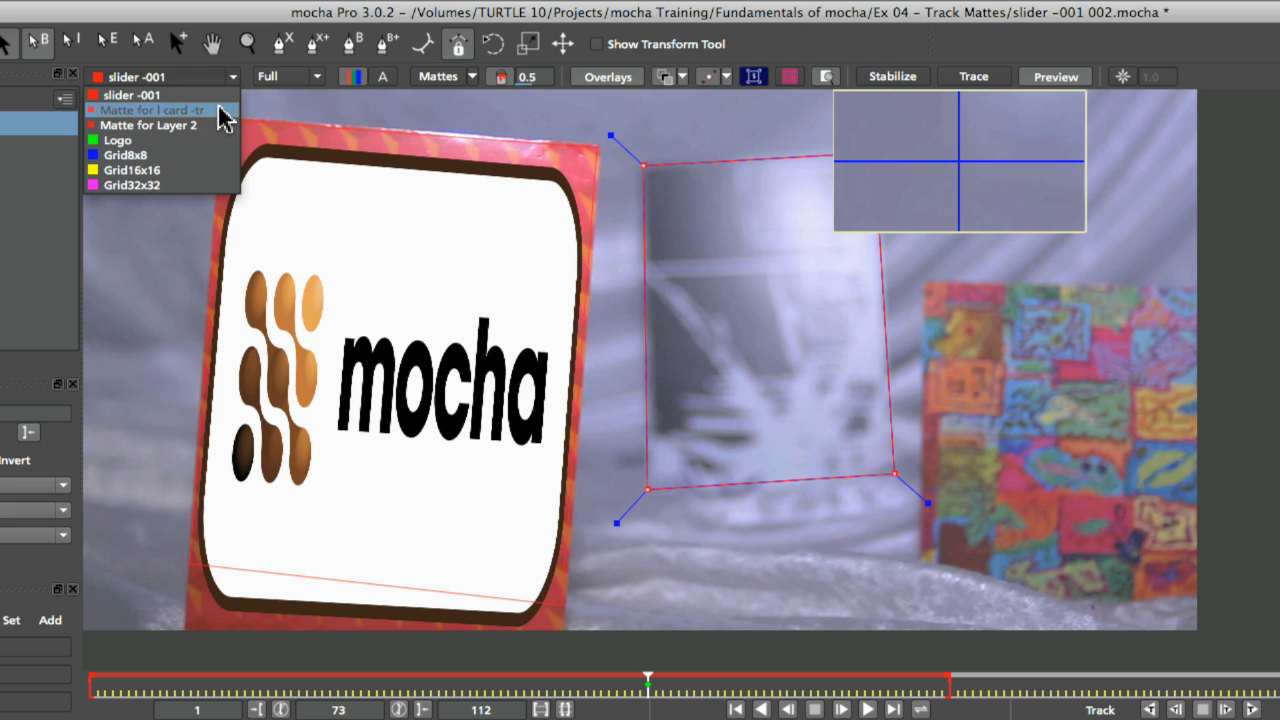
click(220, 135)
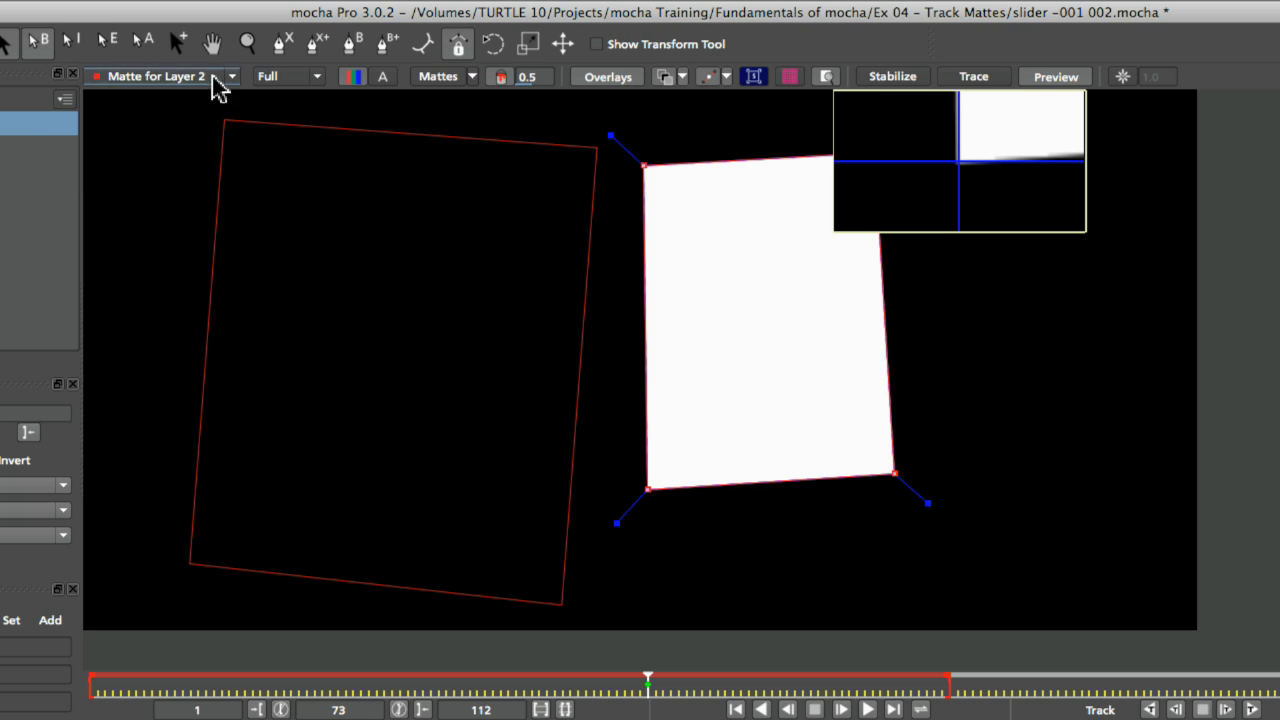
click(215, 78)
click(212, 131)
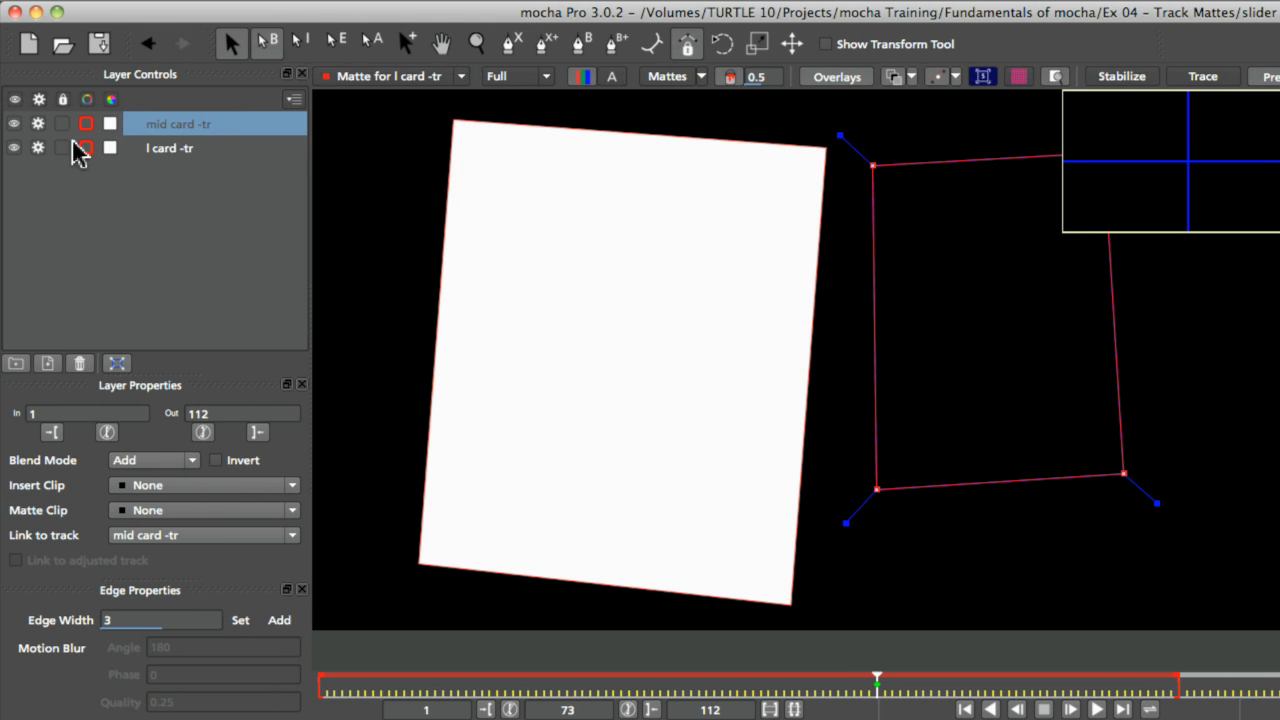
click(437, 80)
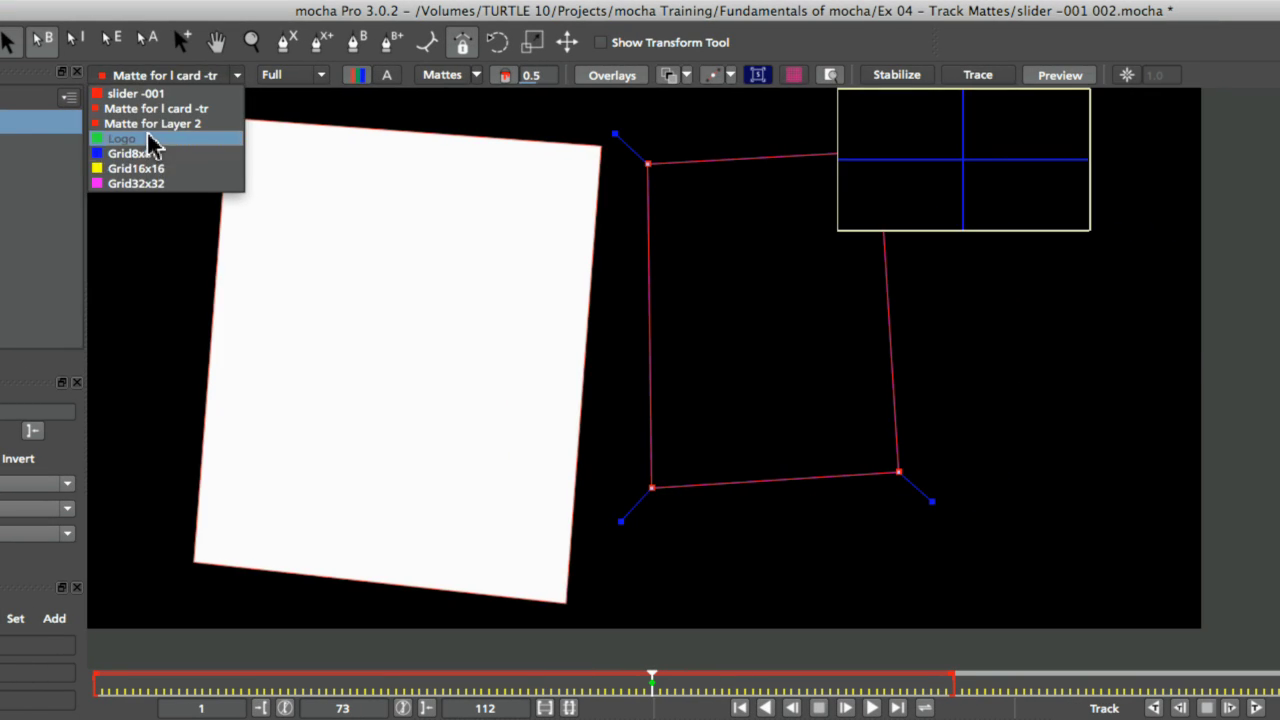
click(148, 136)
click(229, 77)
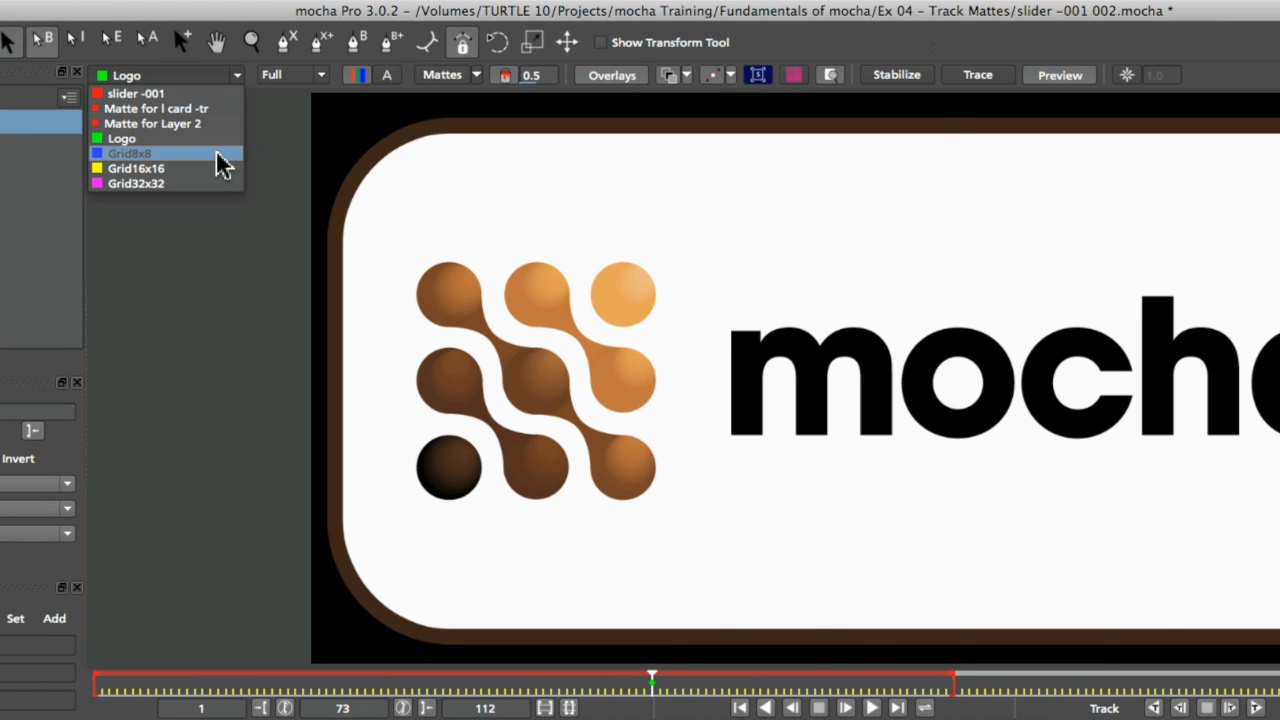
click(220, 154)
click(236, 77)
click(216, 168)
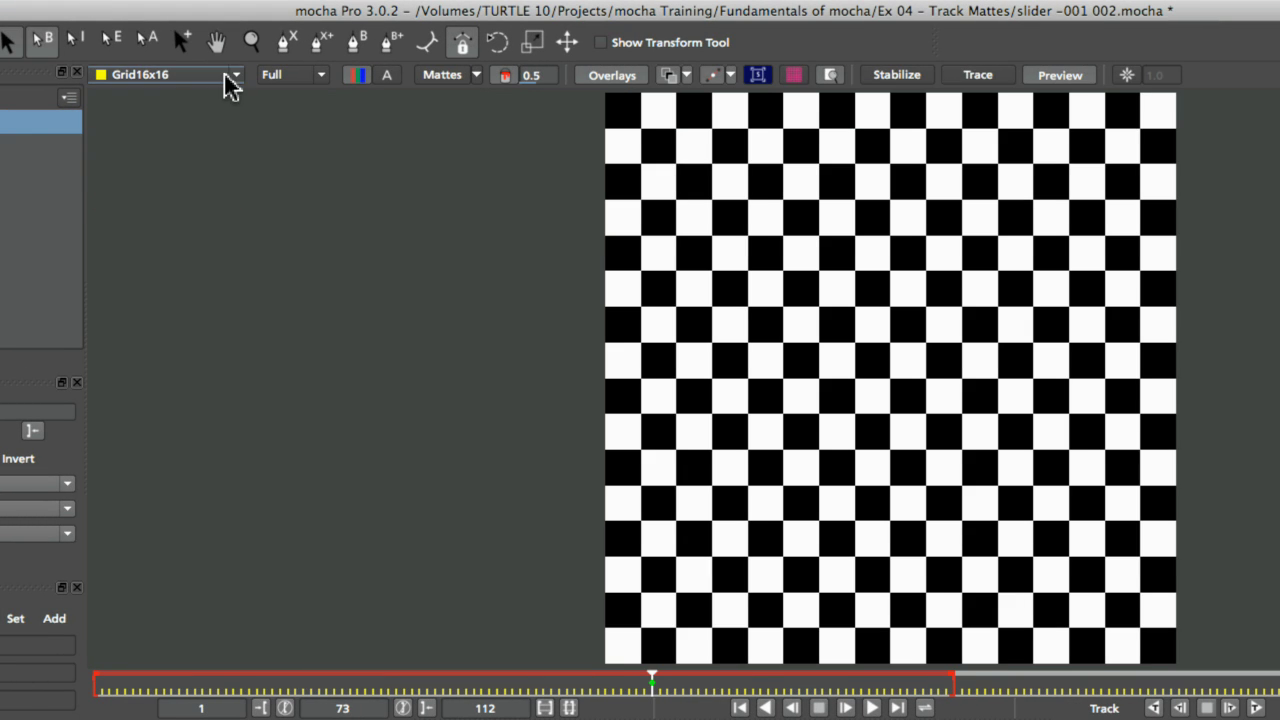
click(228, 76)
click(205, 184)
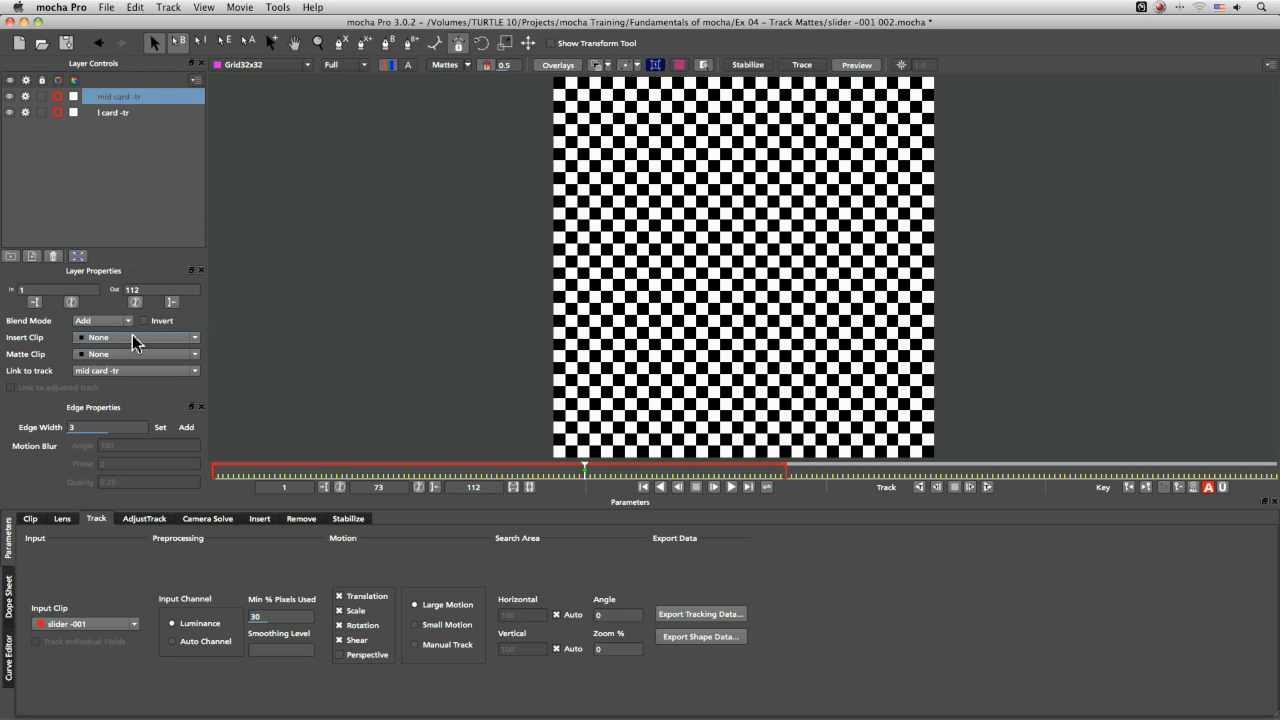
click(190, 340)
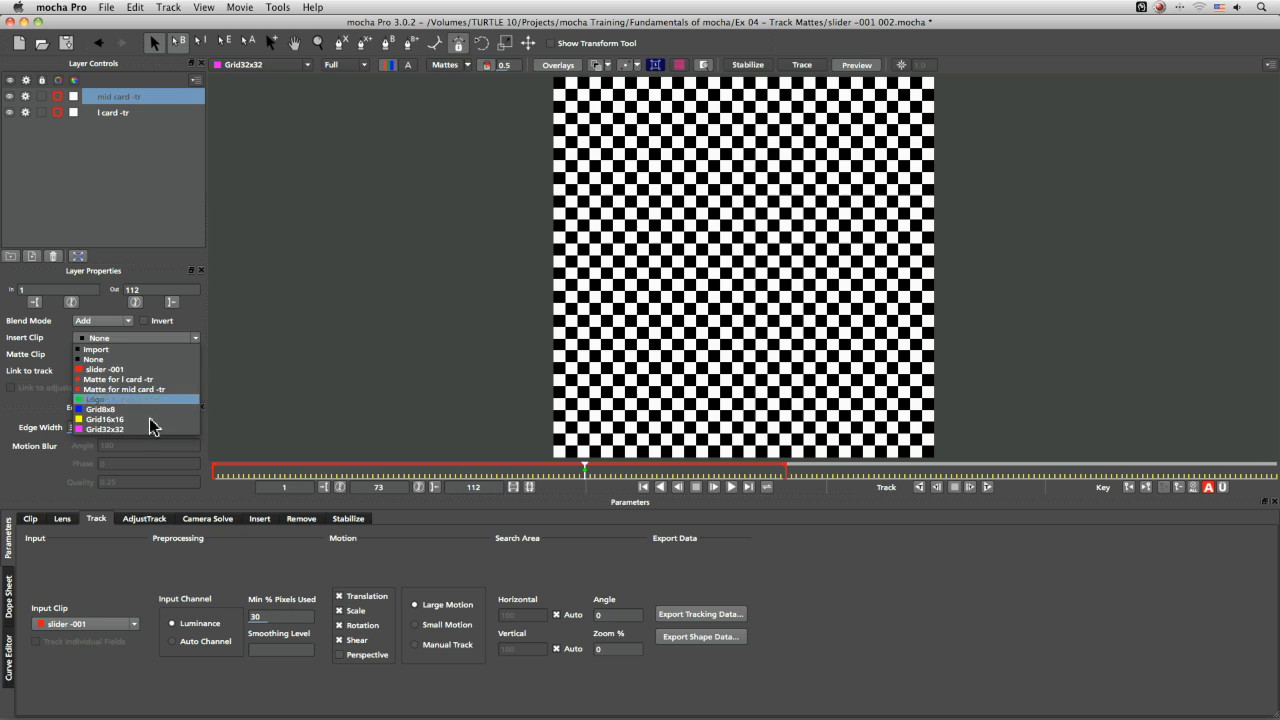
click(300, 70)
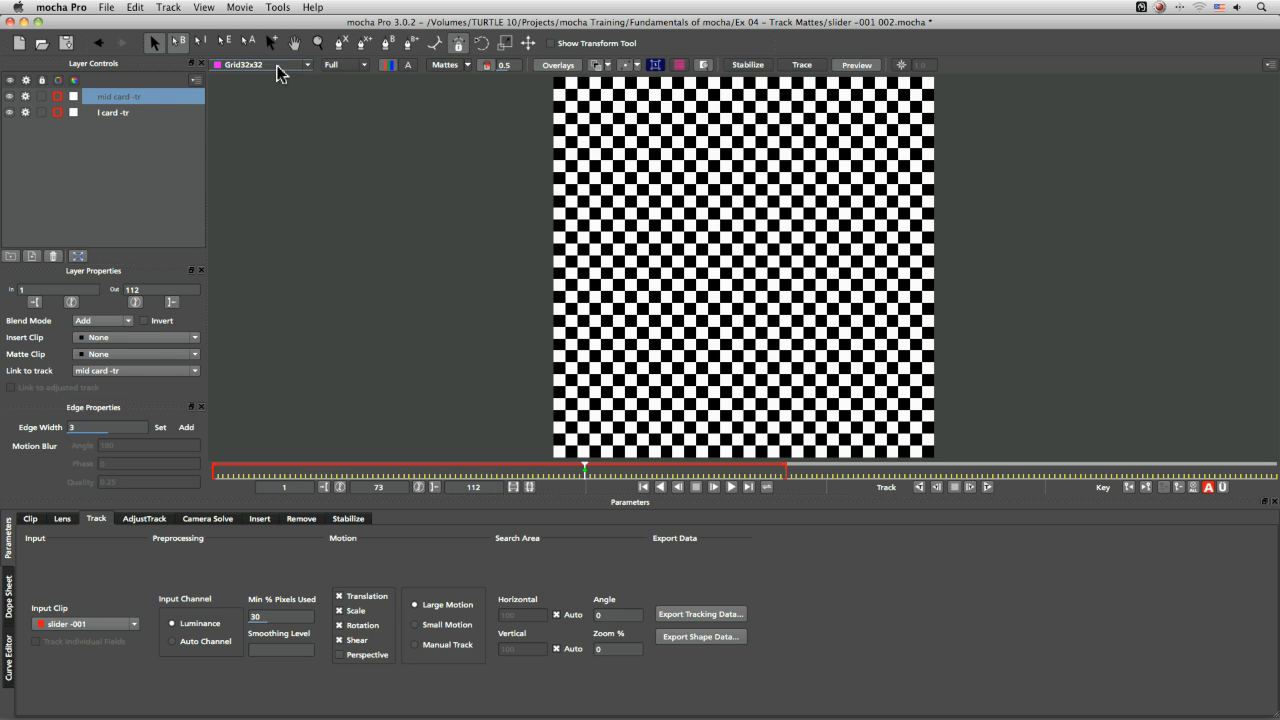
click(277, 68)
click(262, 78)
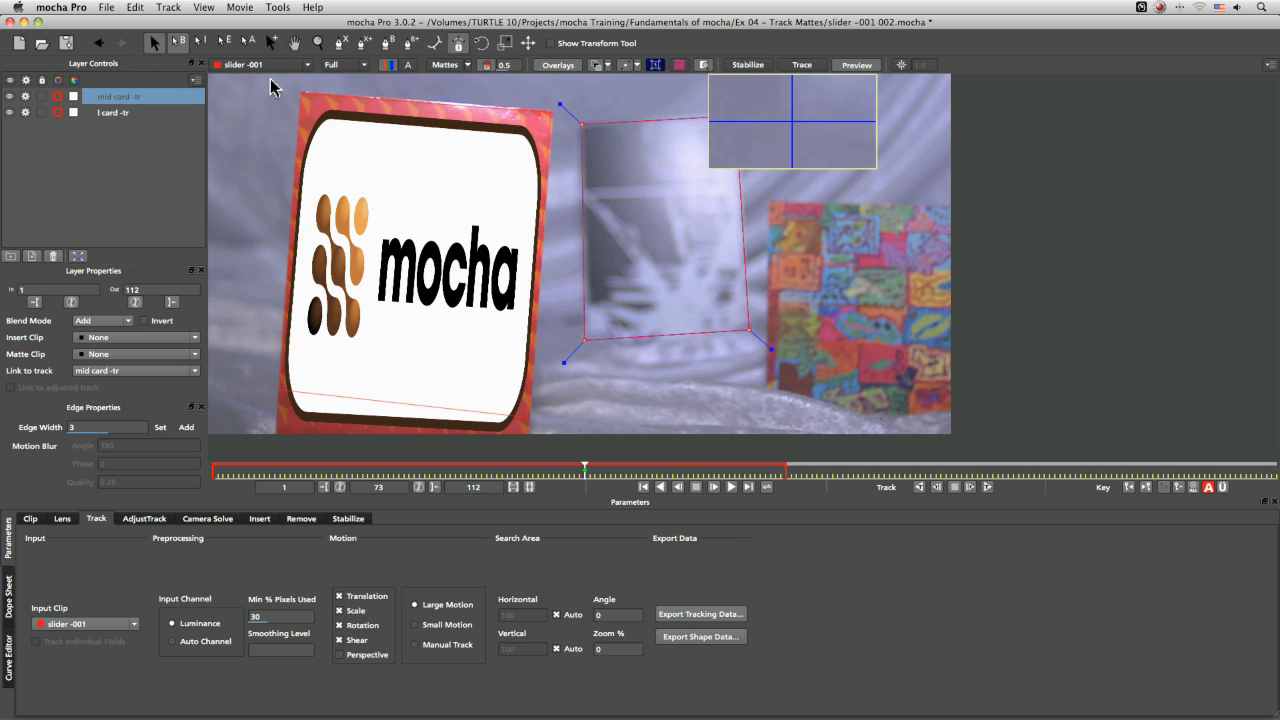
click(269, 68)
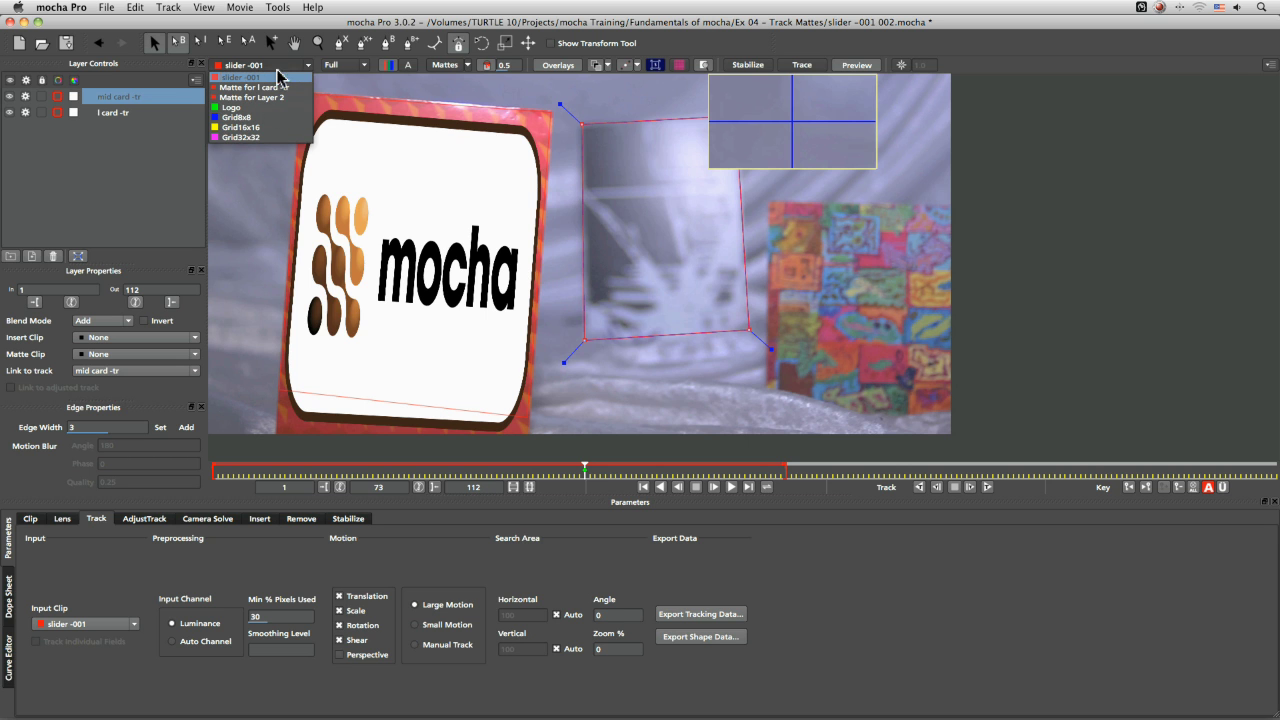
Drop the viewer to Quarter resolution and play the clip forward and backward to review the mid card track
click(300, 67)
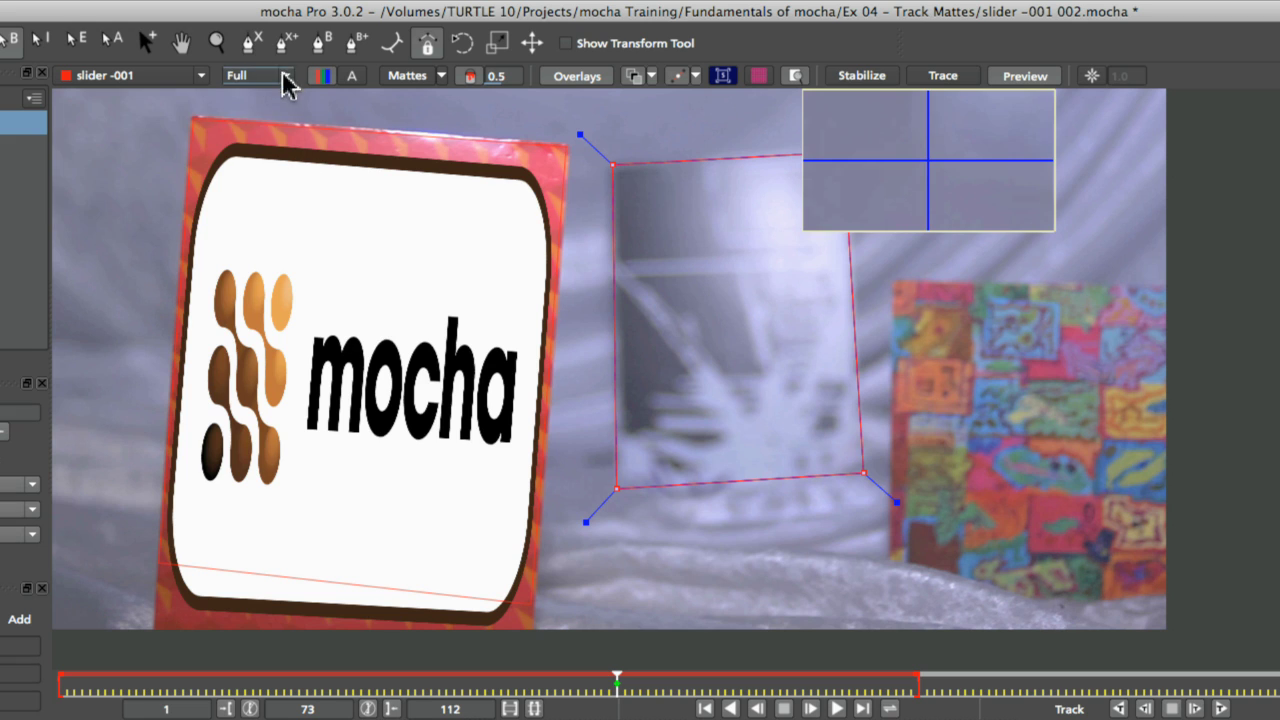
click(339, 66)
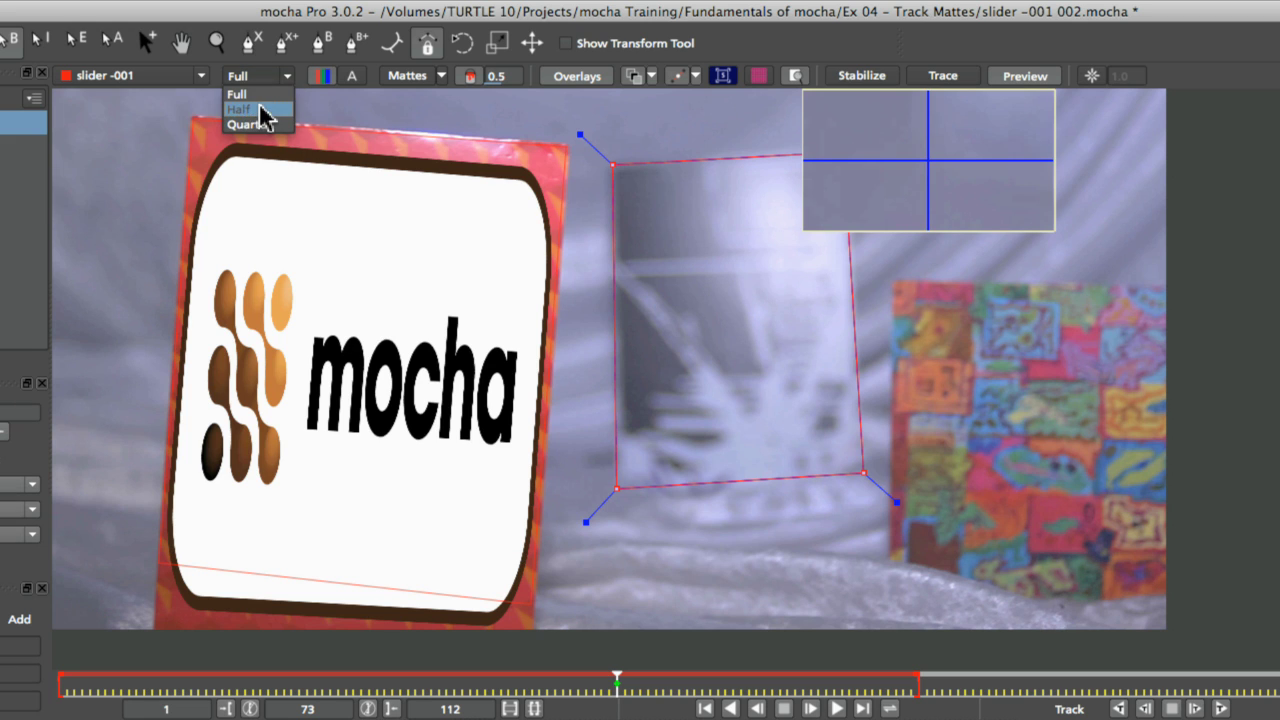
click(262, 124)
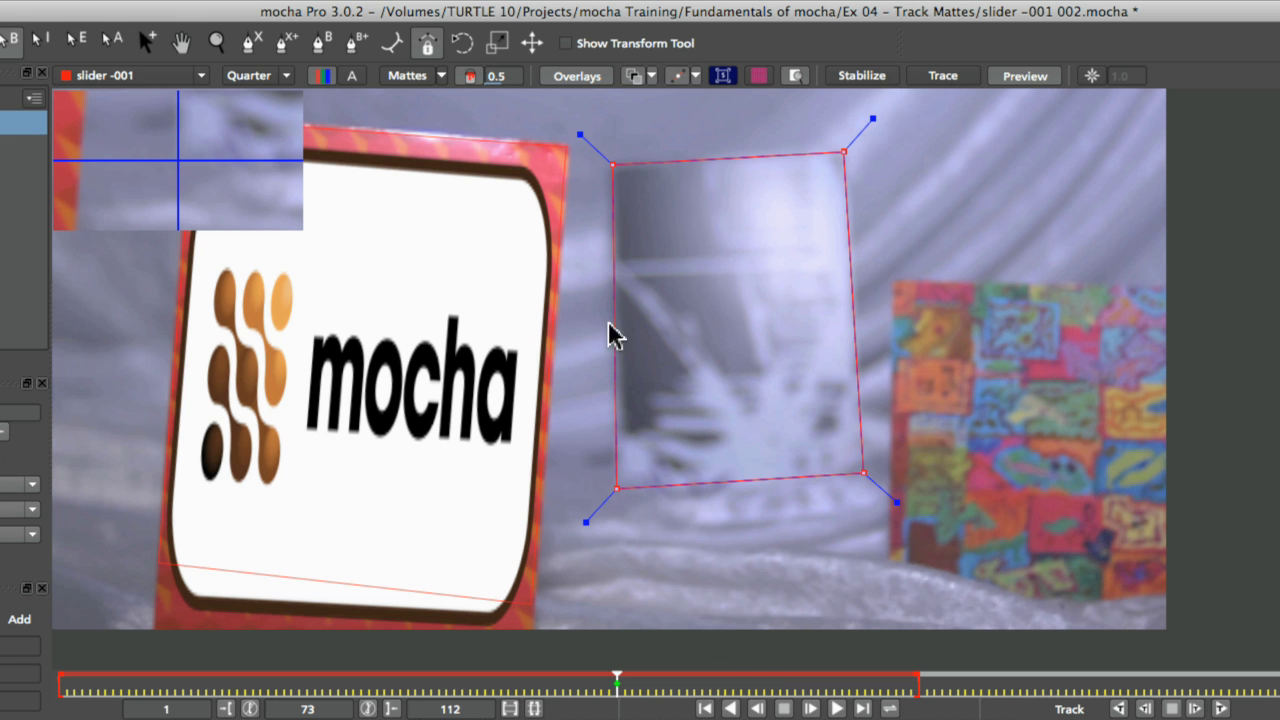
click(837, 708)
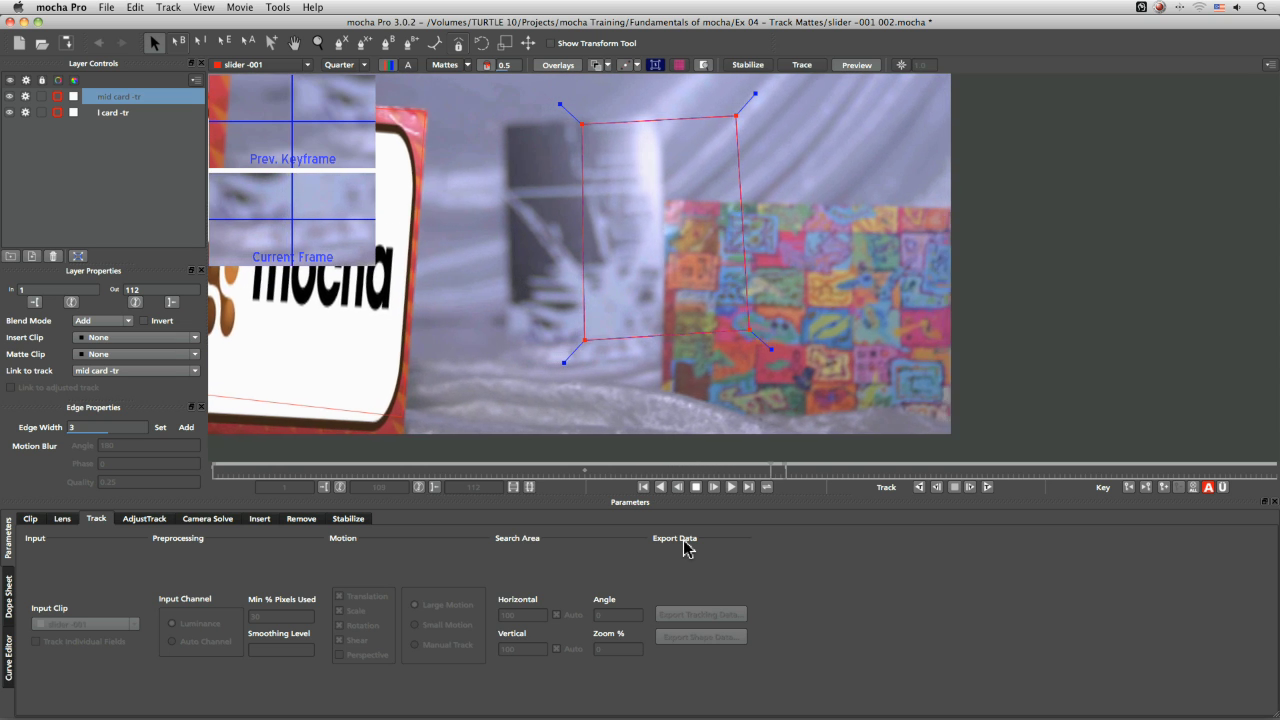
click(695, 487)
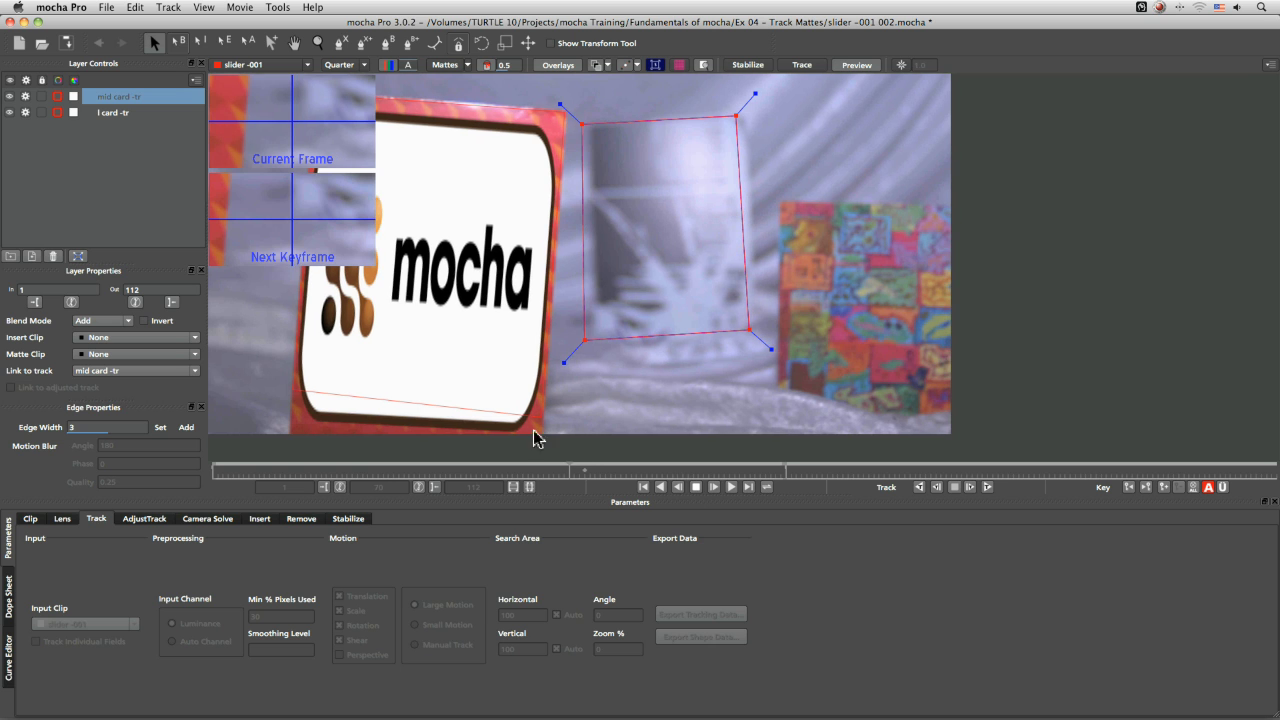
click(697, 488)
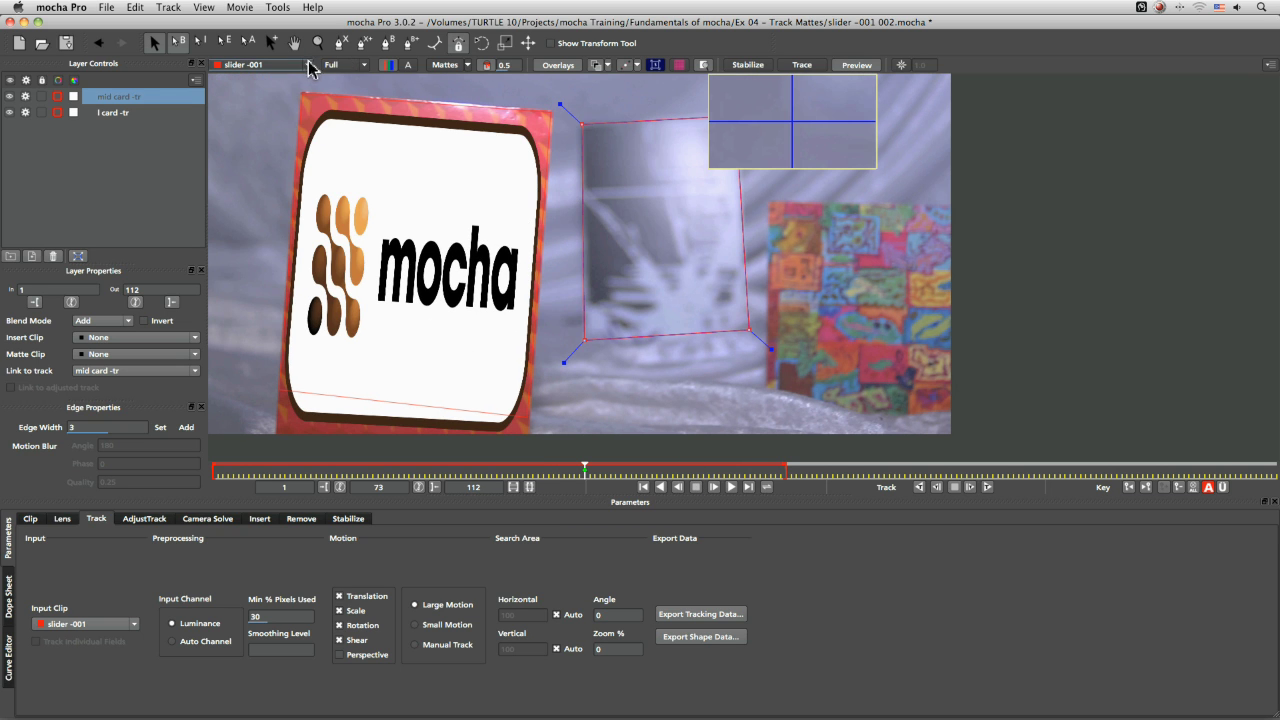
Set the viewer proxy resolution to Full
click(363, 65)
click(358, 76)
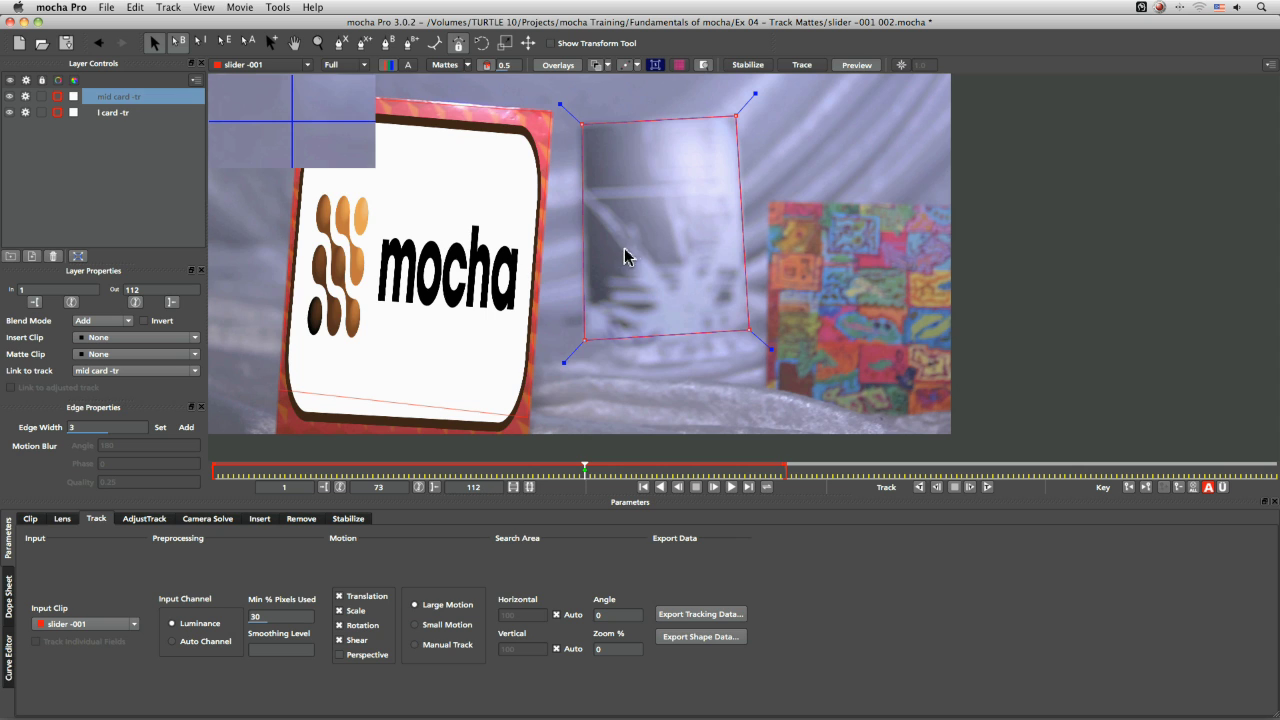
click(360, 65)
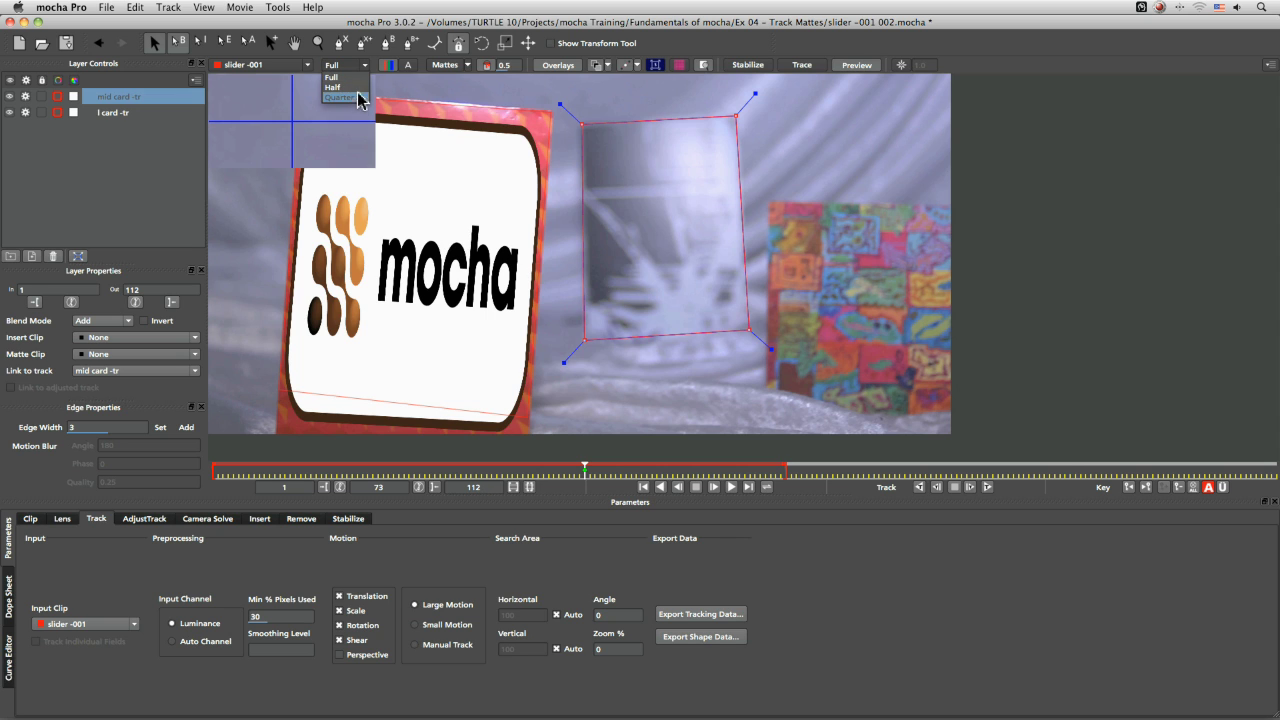
click(350, 68)
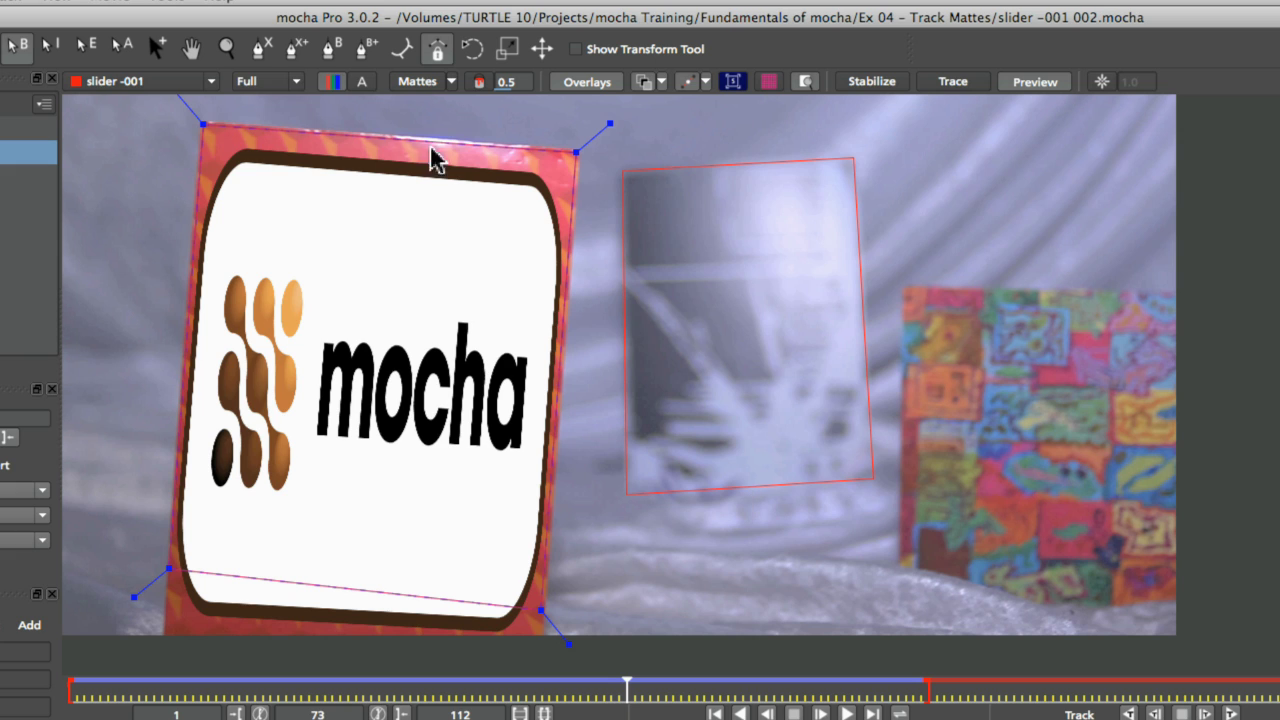
click(336, 82)
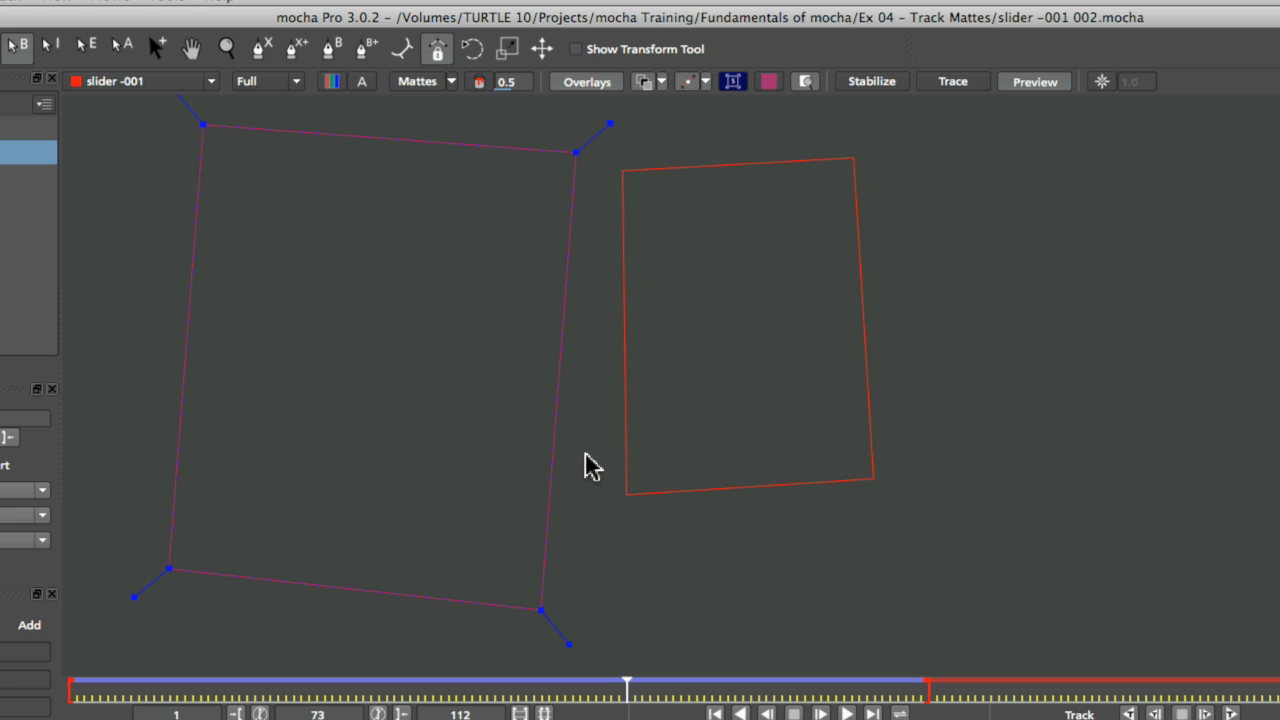
click(331, 82)
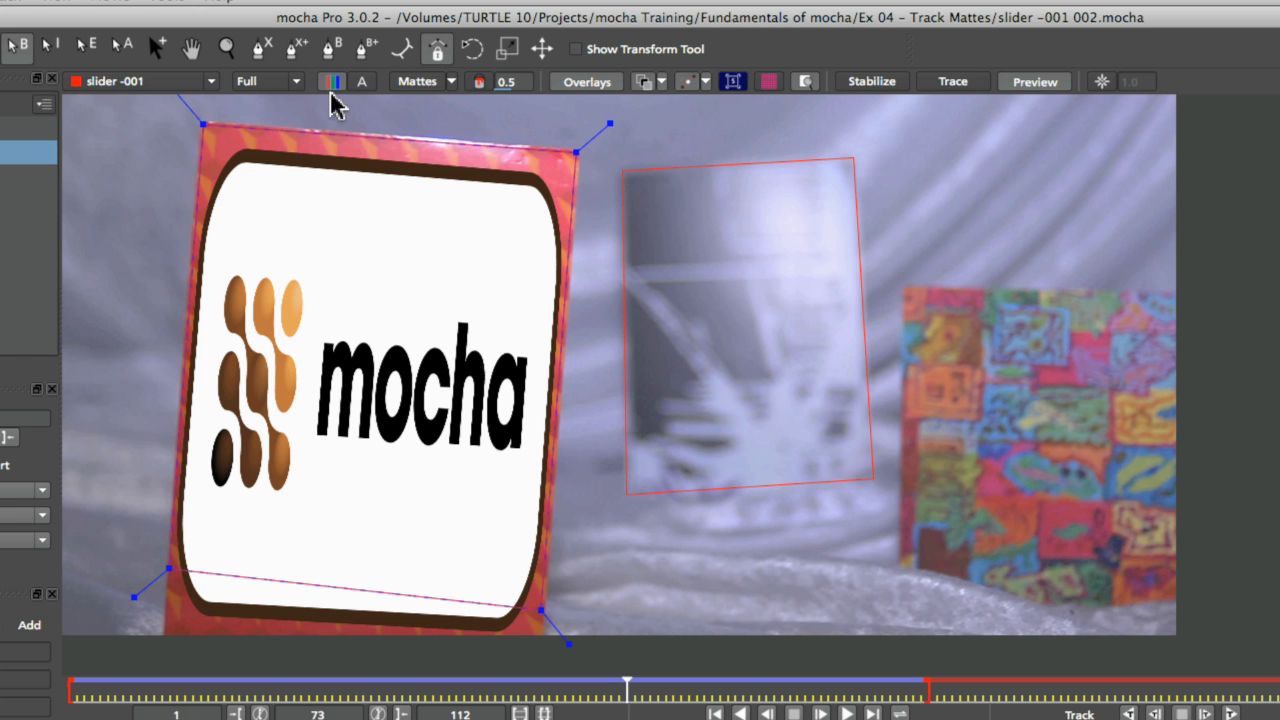
click(363, 84)
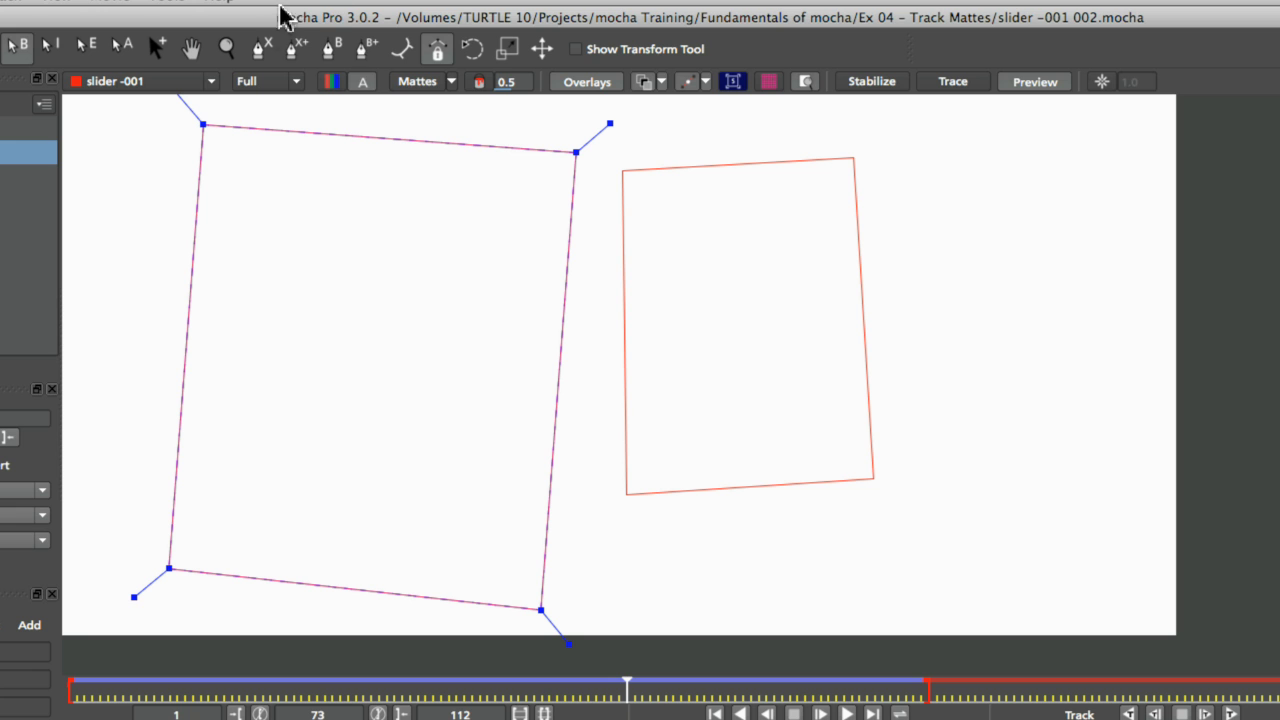
click(366, 84)
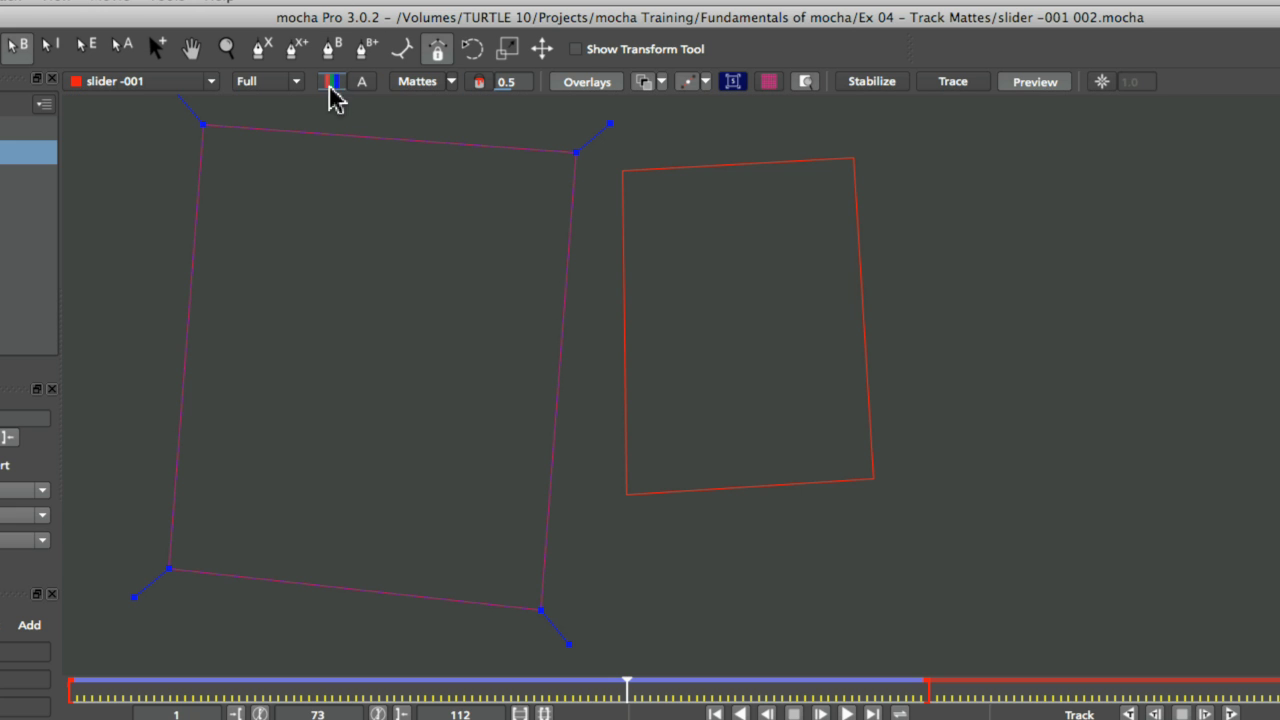
click(331, 84)
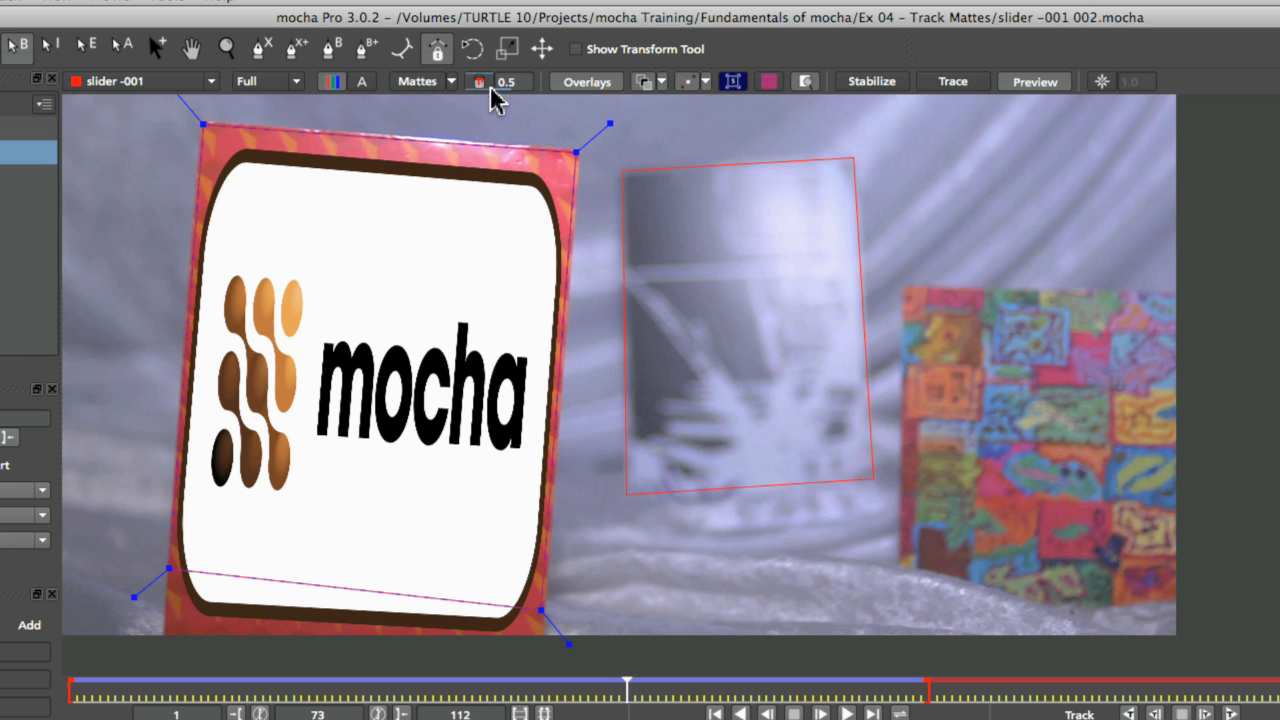
Turn on matte overlay and make the l card -tr matte light green
click(414, 82)
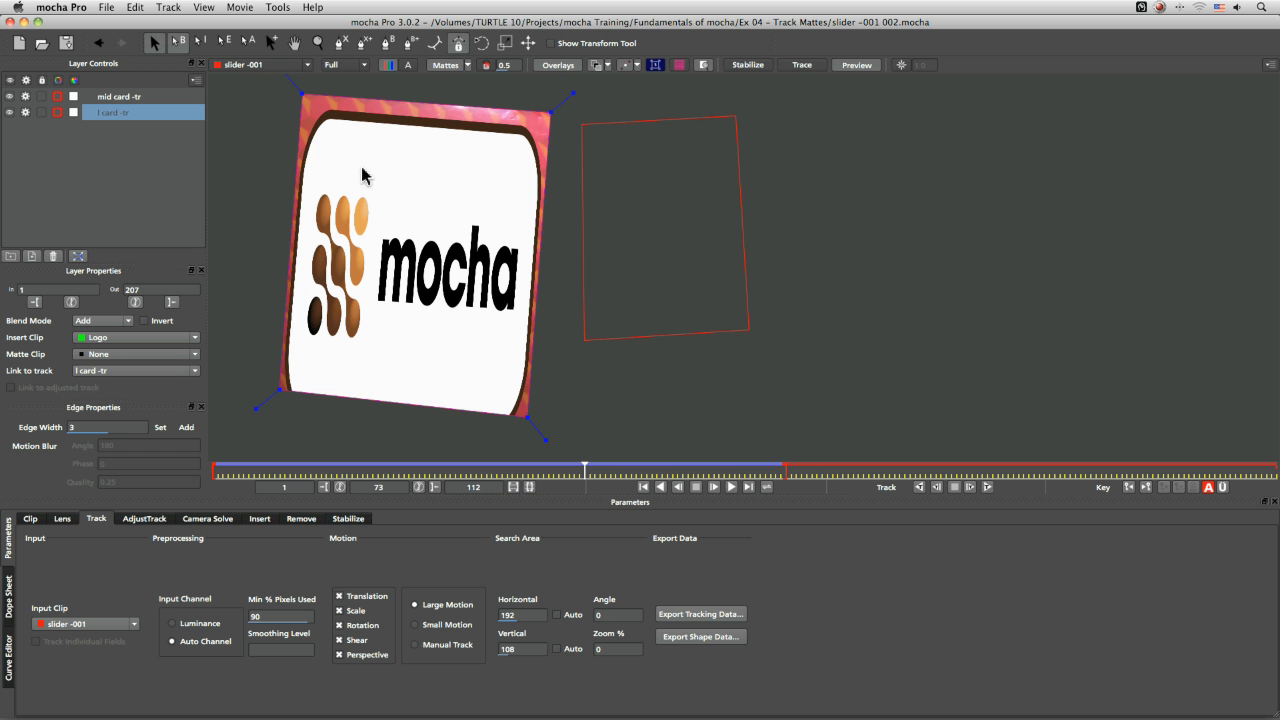
click(127, 98)
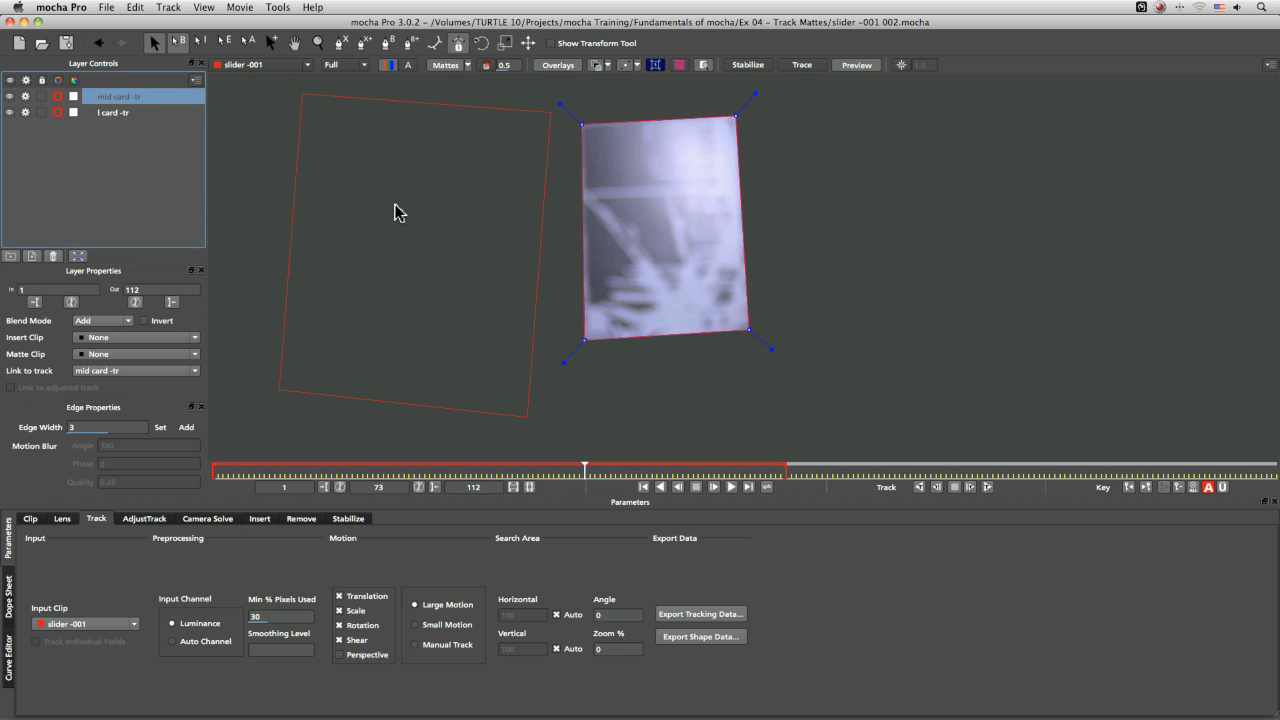
click(117, 113)
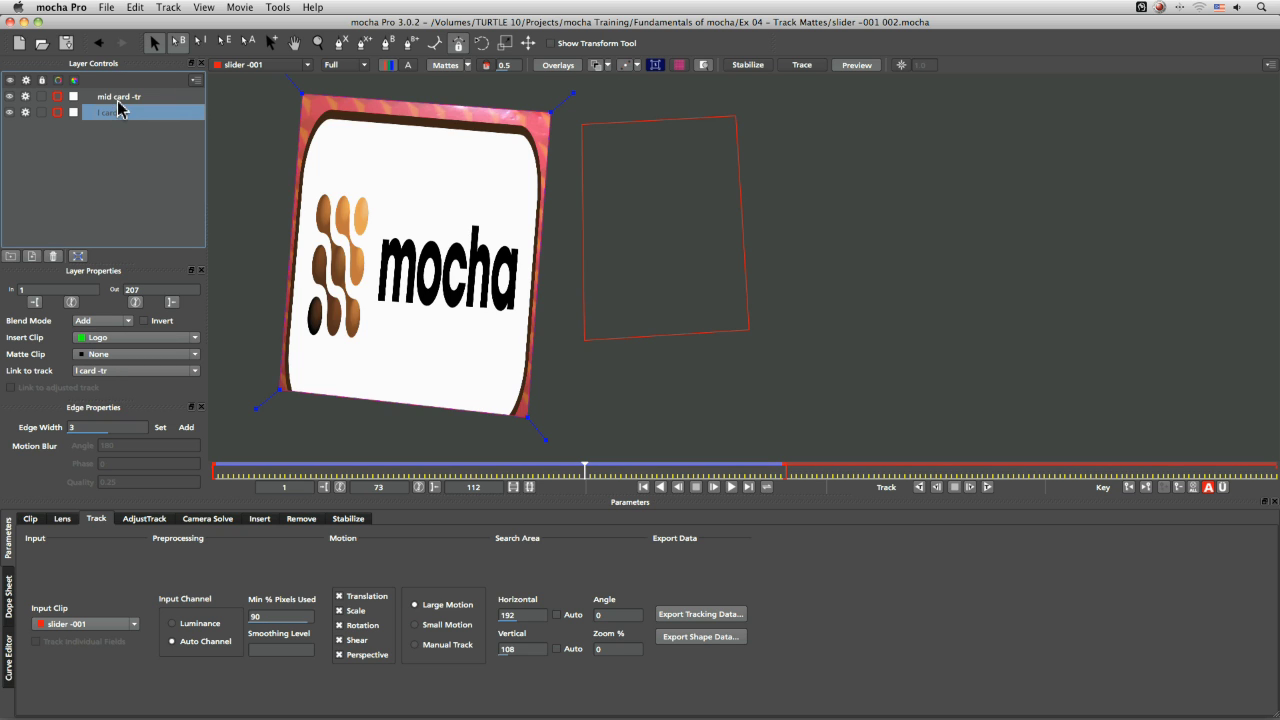
click(487, 66)
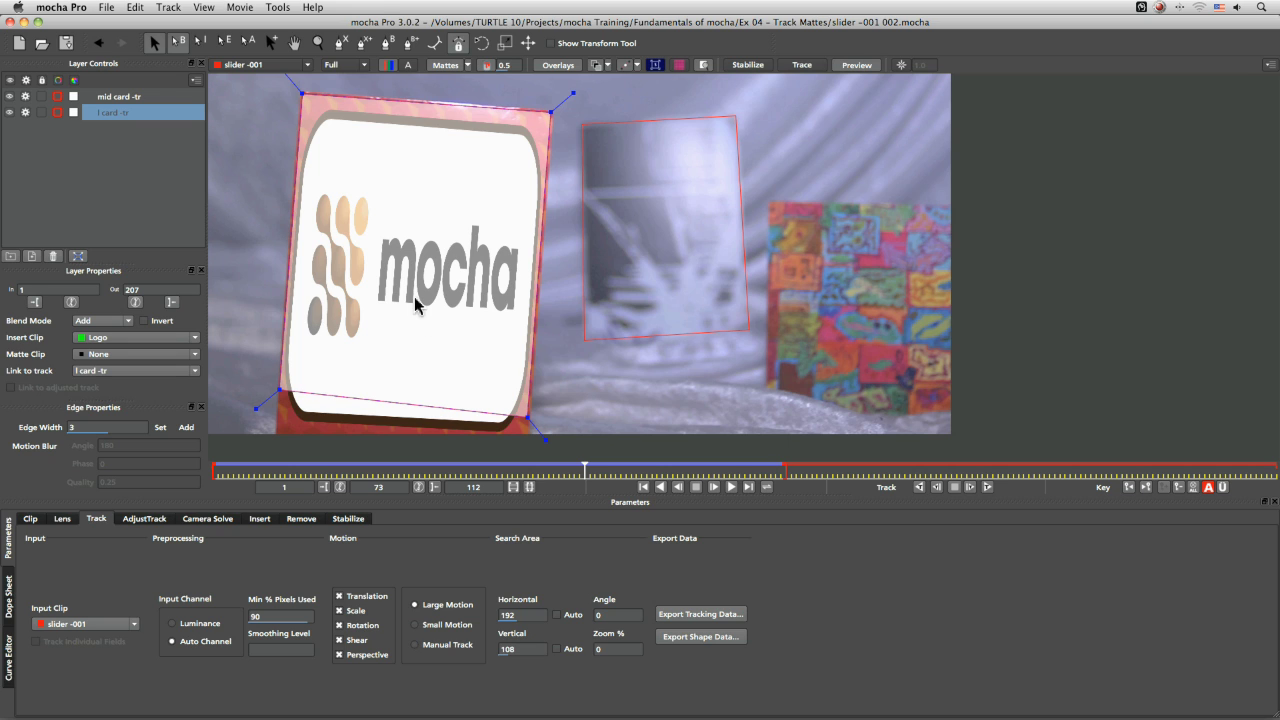
click(73, 112)
click(336, 356)
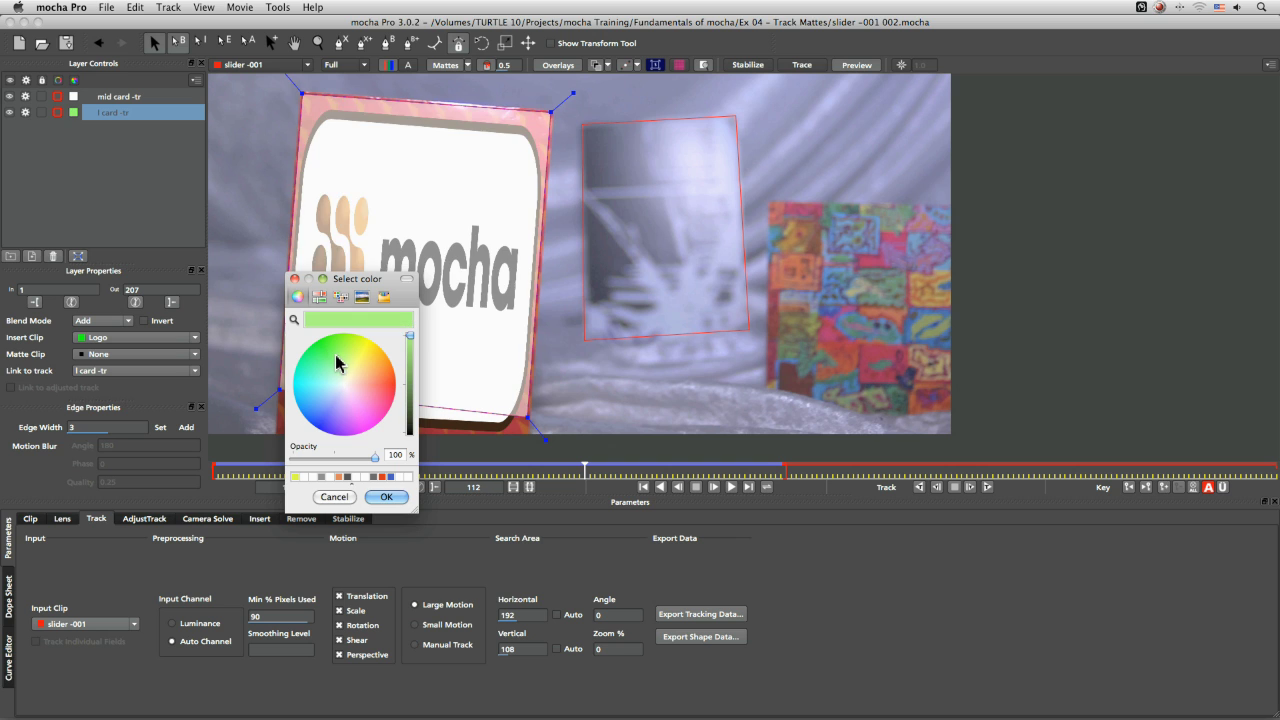
click(362, 367)
click(330, 356)
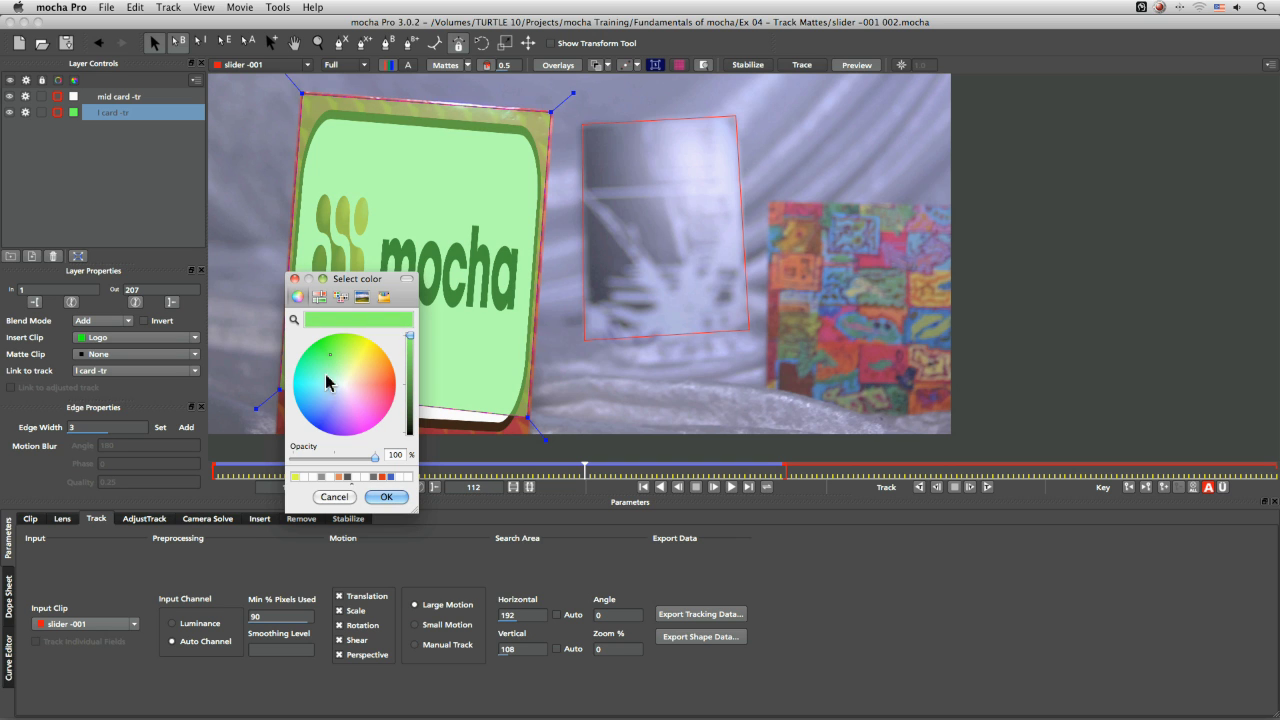
click(387, 497)
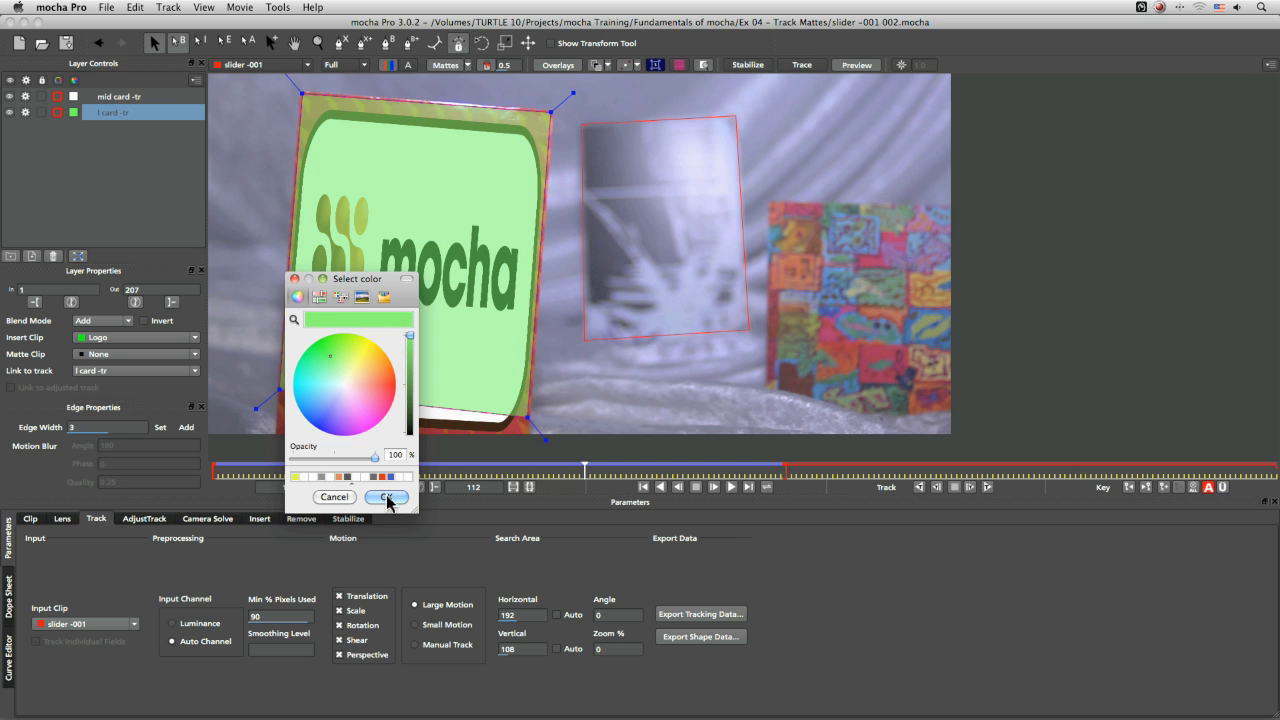
Set the l card -tr matte opacity to about 0.45 so the logo shows through
click(119, 97)
click(121, 113)
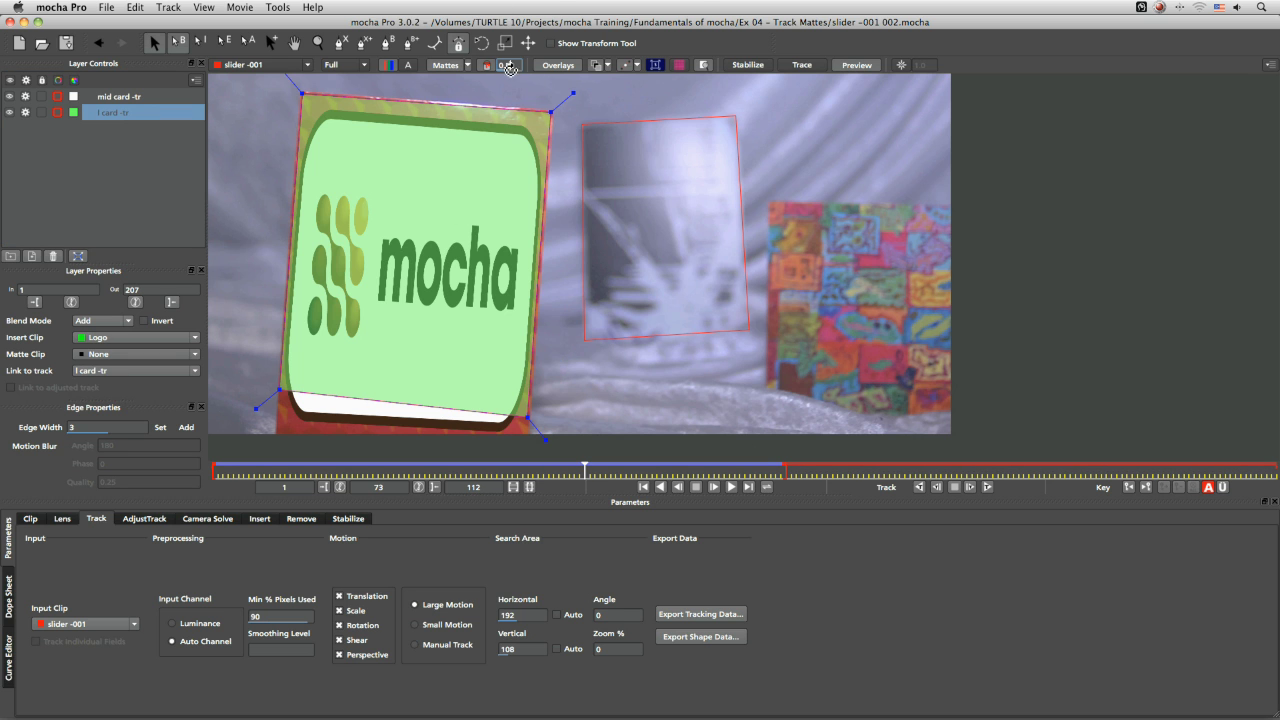
drag(510, 40, 531, 5)
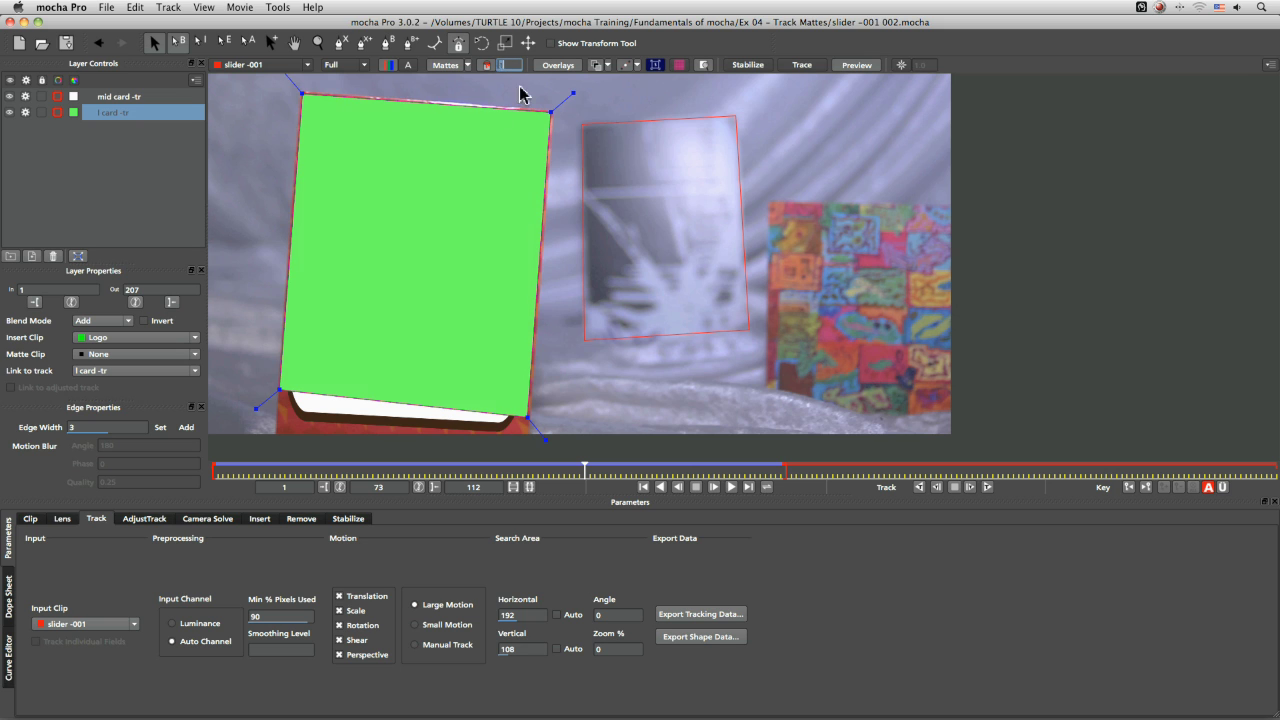
text(0.95)
drag(505, 65, 507, 66)
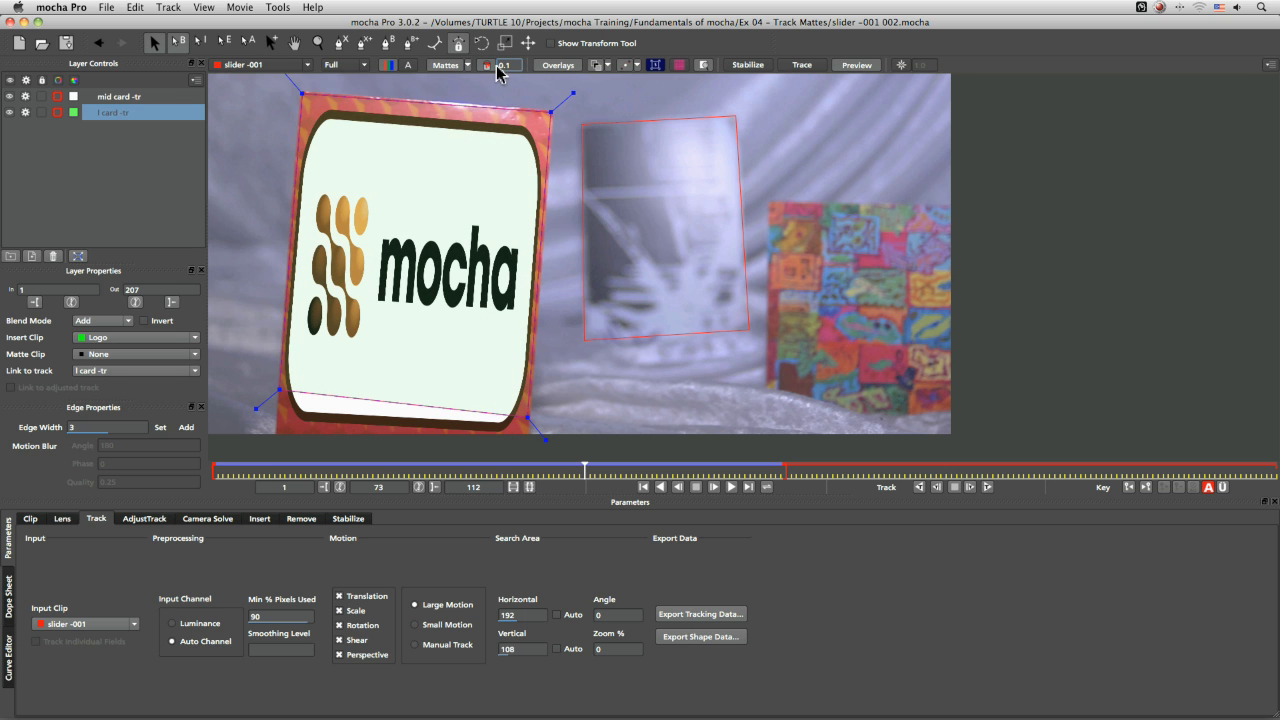
drag(494, 50, 538, 105)
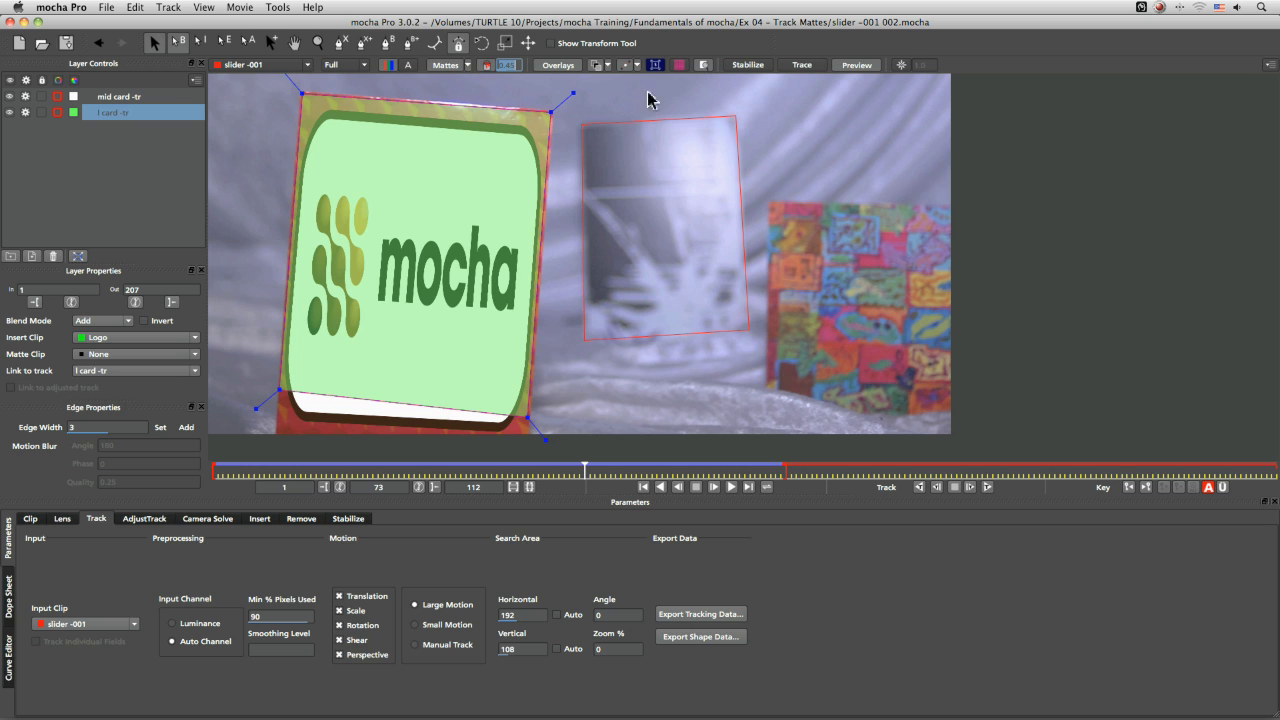
Set the matte display to Selected track mattes instead of all layers' mattes
click(469, 66)
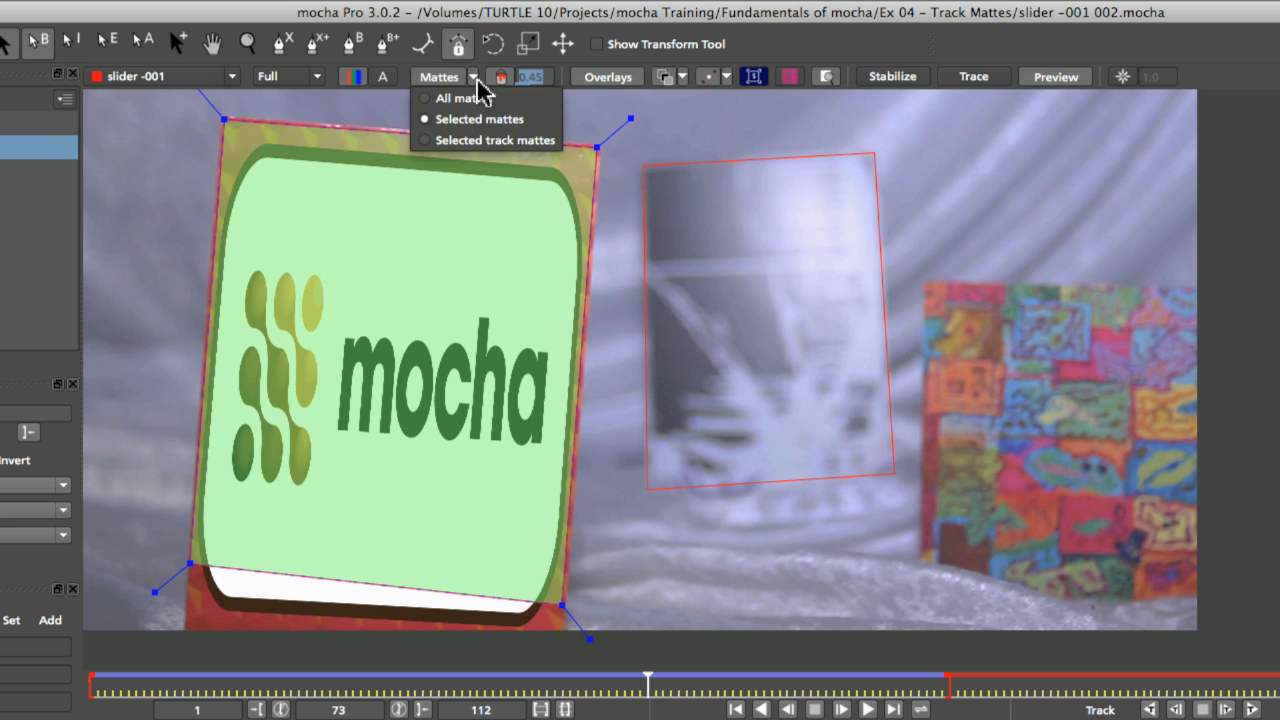
click(469, 66)
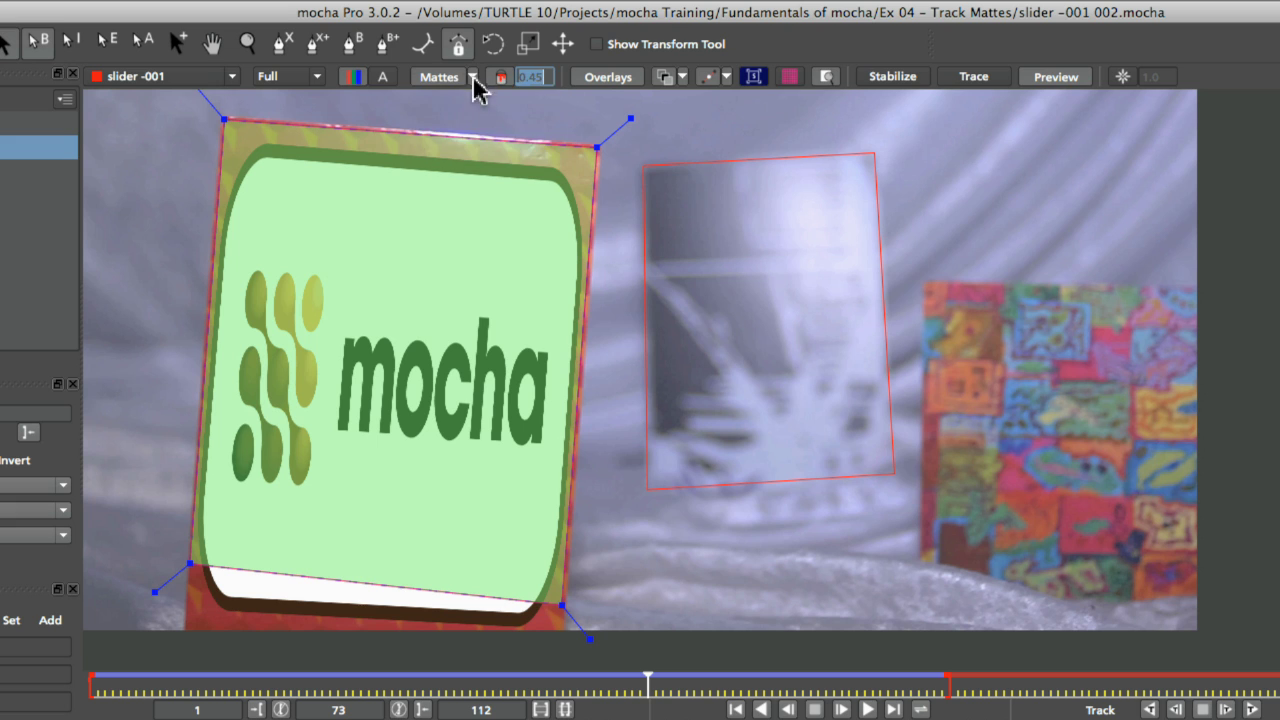
click(469, 66)
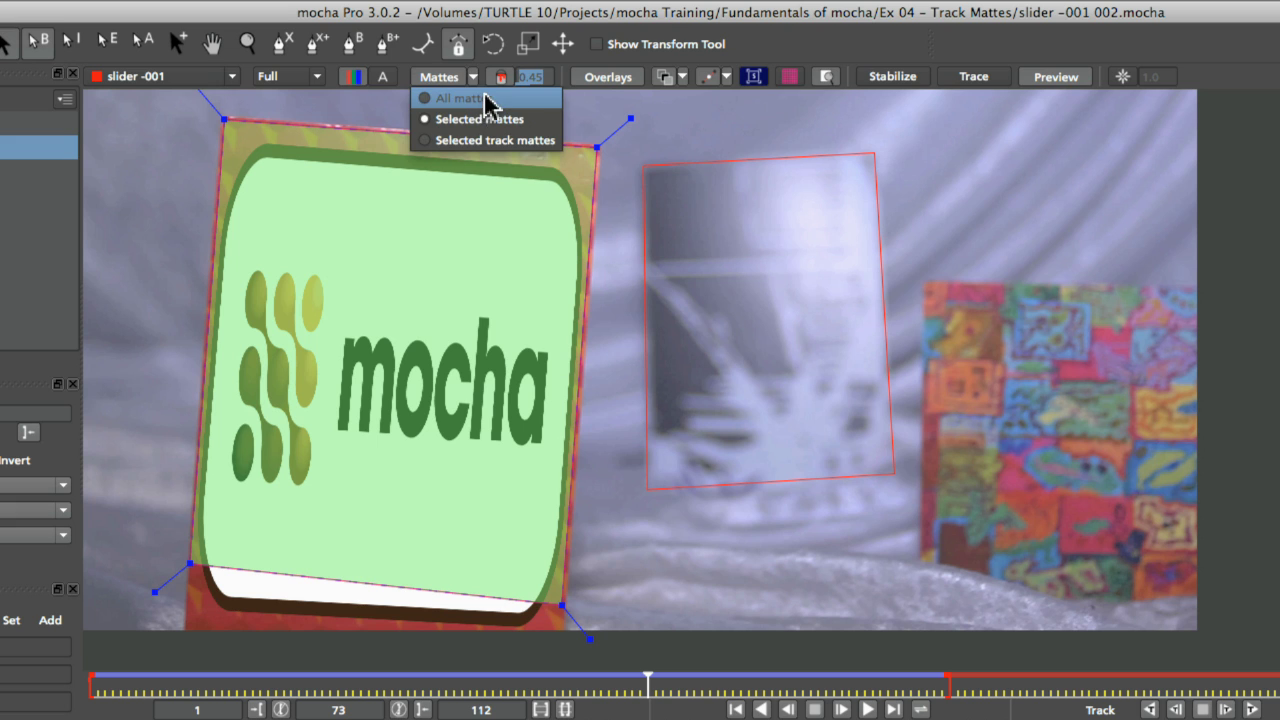
click(536, 99)
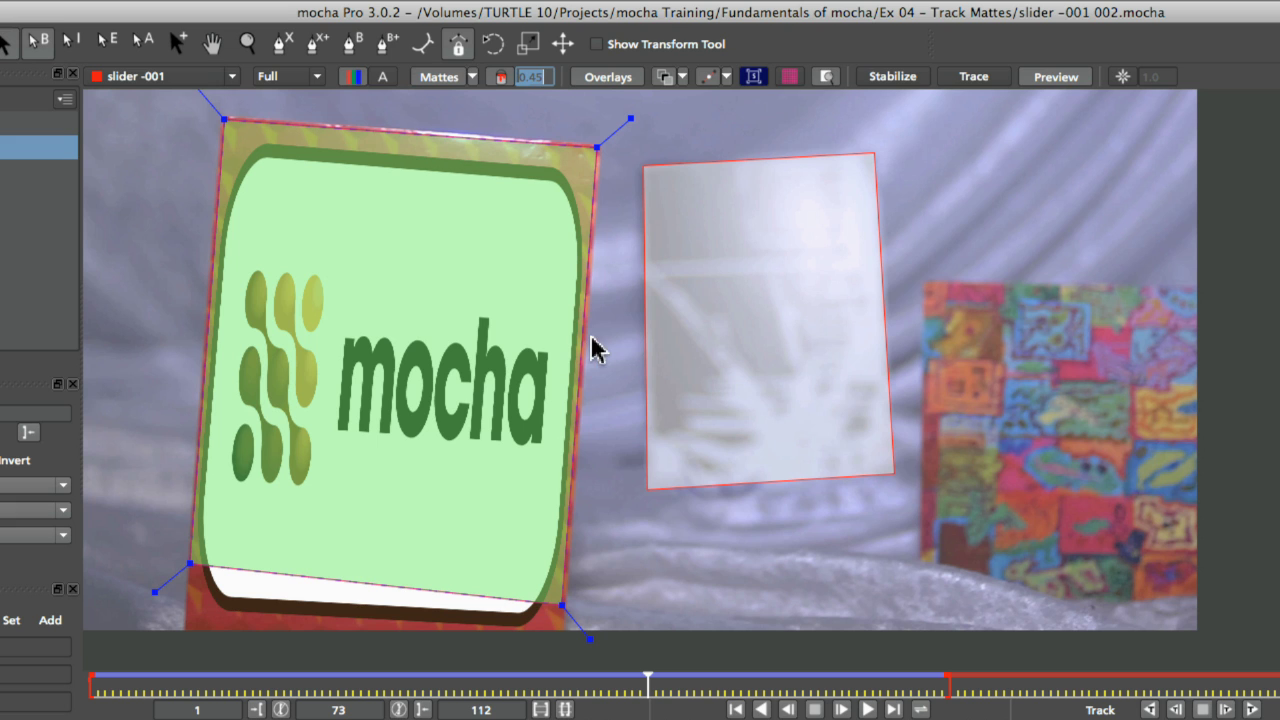
click(472, 80)
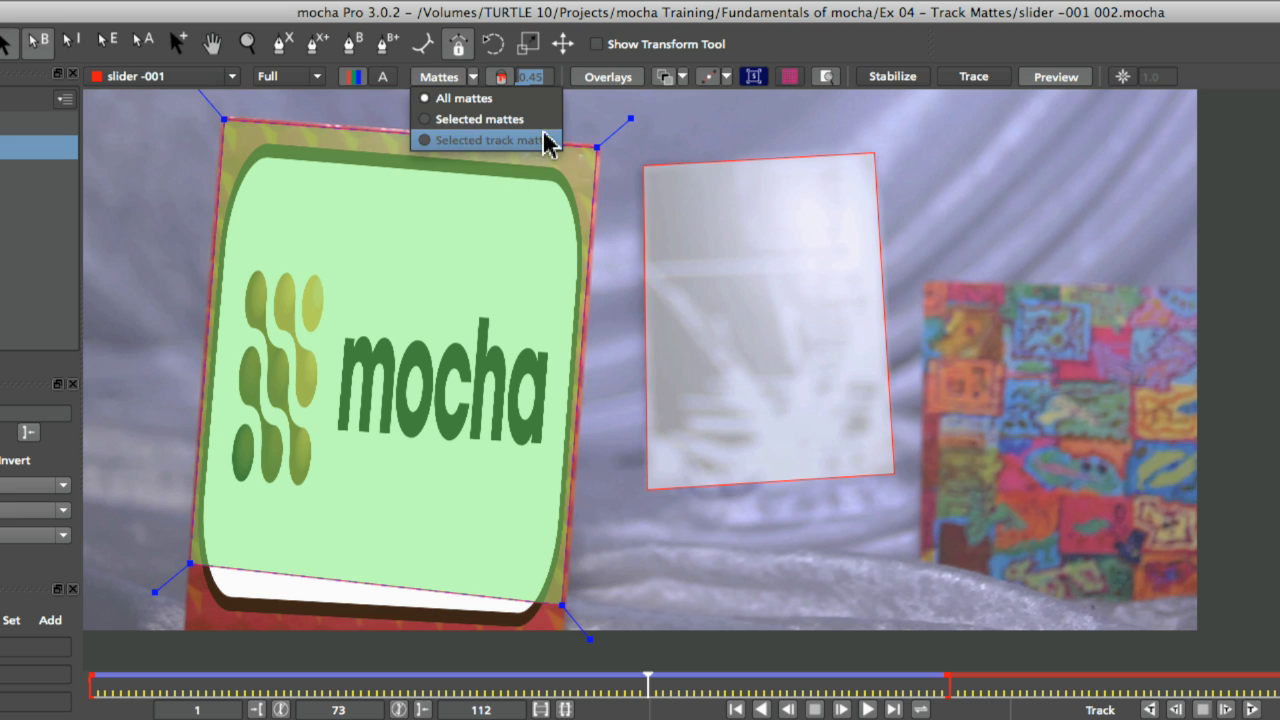
click(548, 142)
click(448, 77)
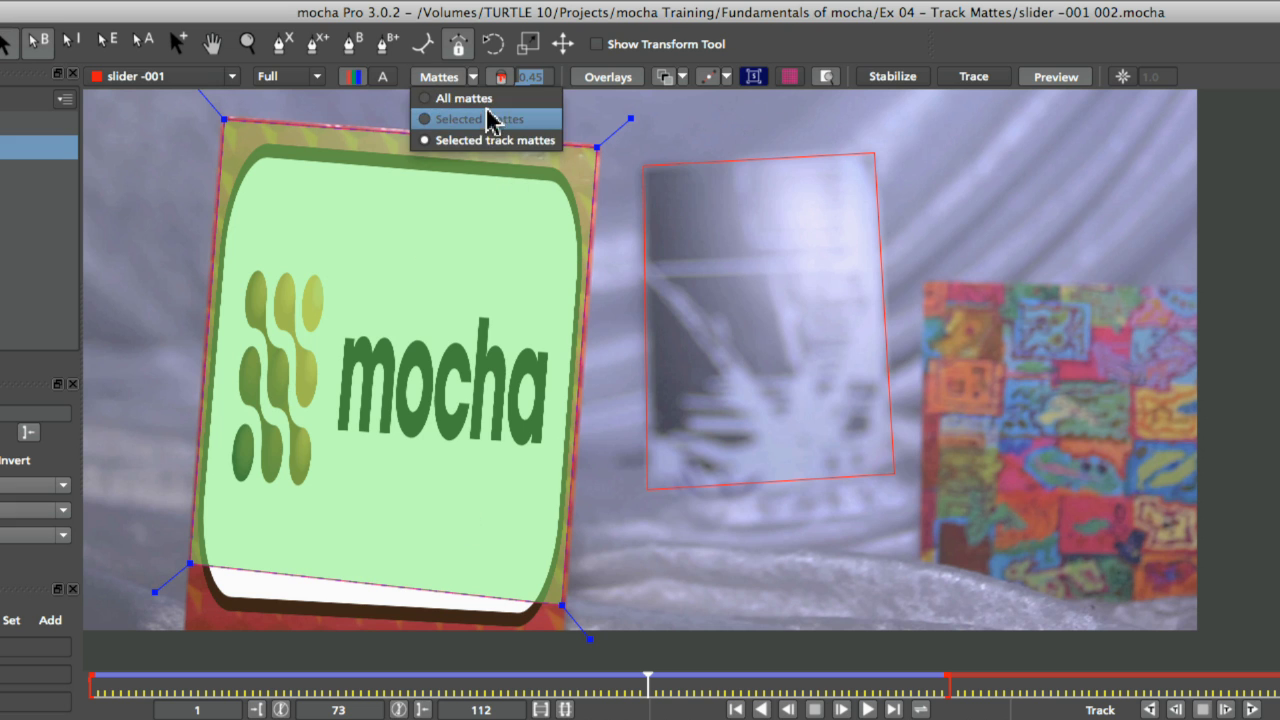
click(490, 119)
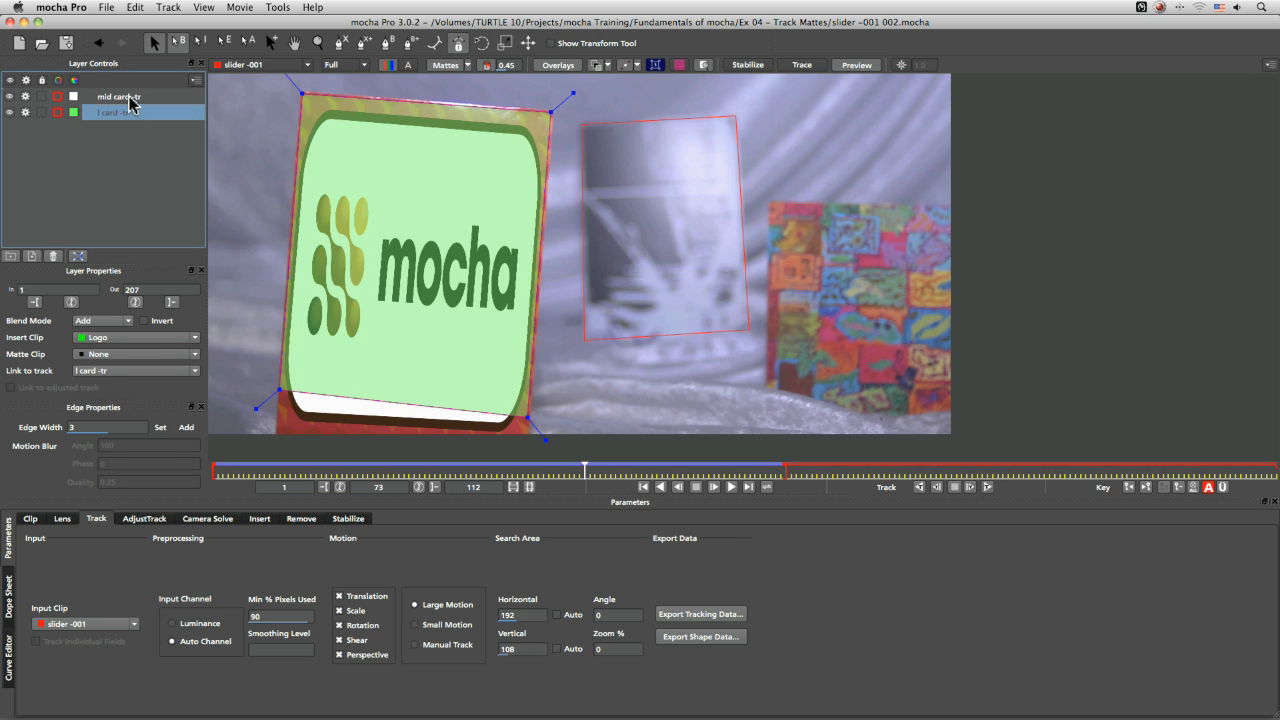
Switch between mid card -tr and l card -tr to confirm only the selected matte shows, ending on mid card
click(129, 97)
click(128, 112)
click(471, 65)
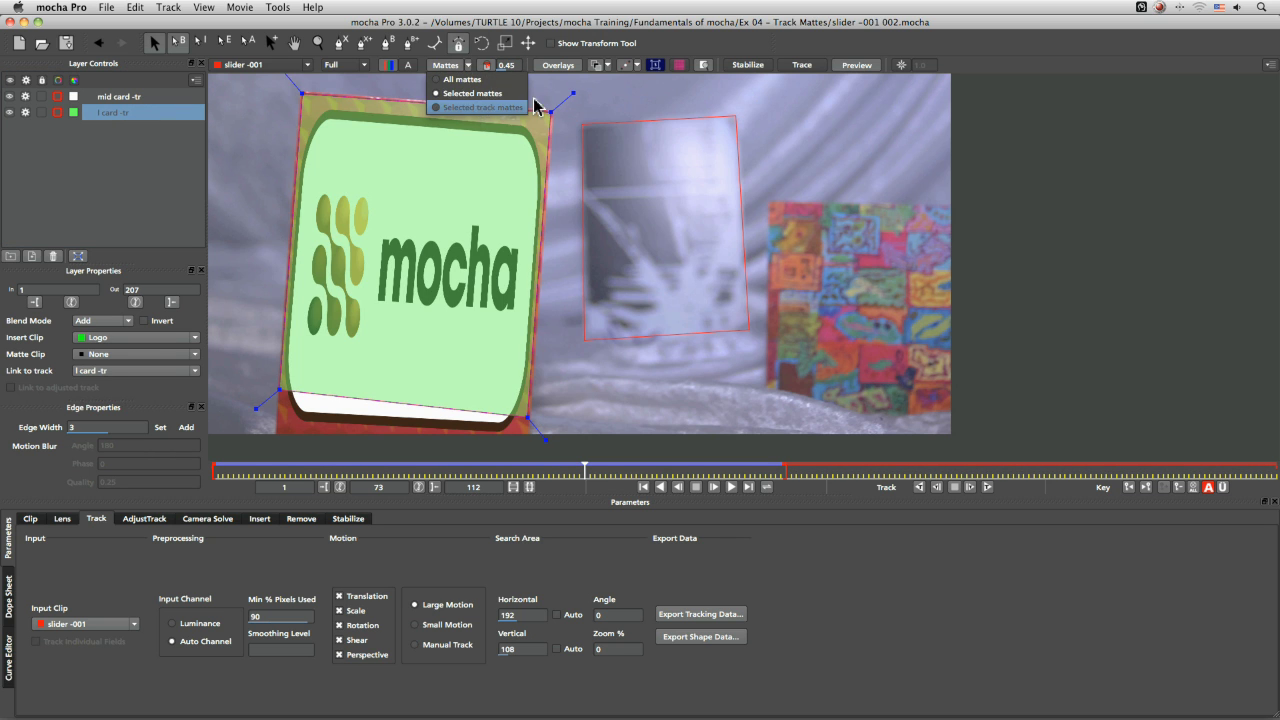
click(505, 107)
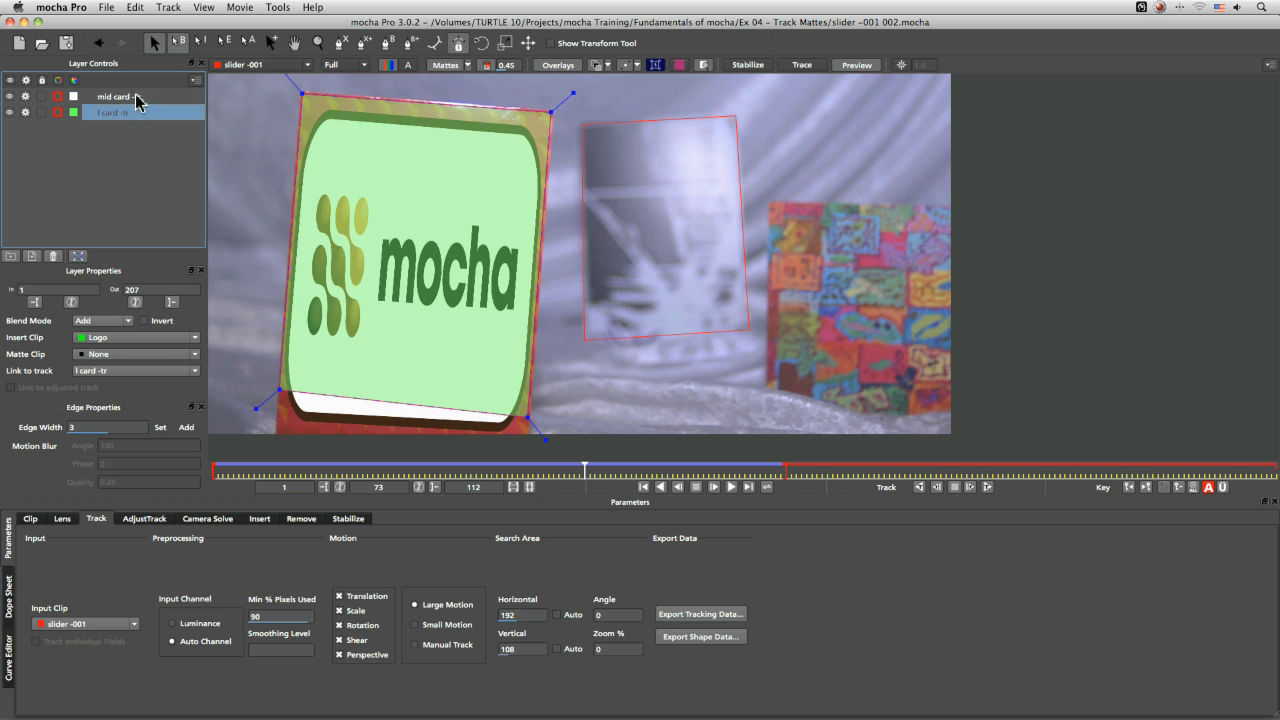
click(136, 97)
click(128, 112)
click(129, 97)
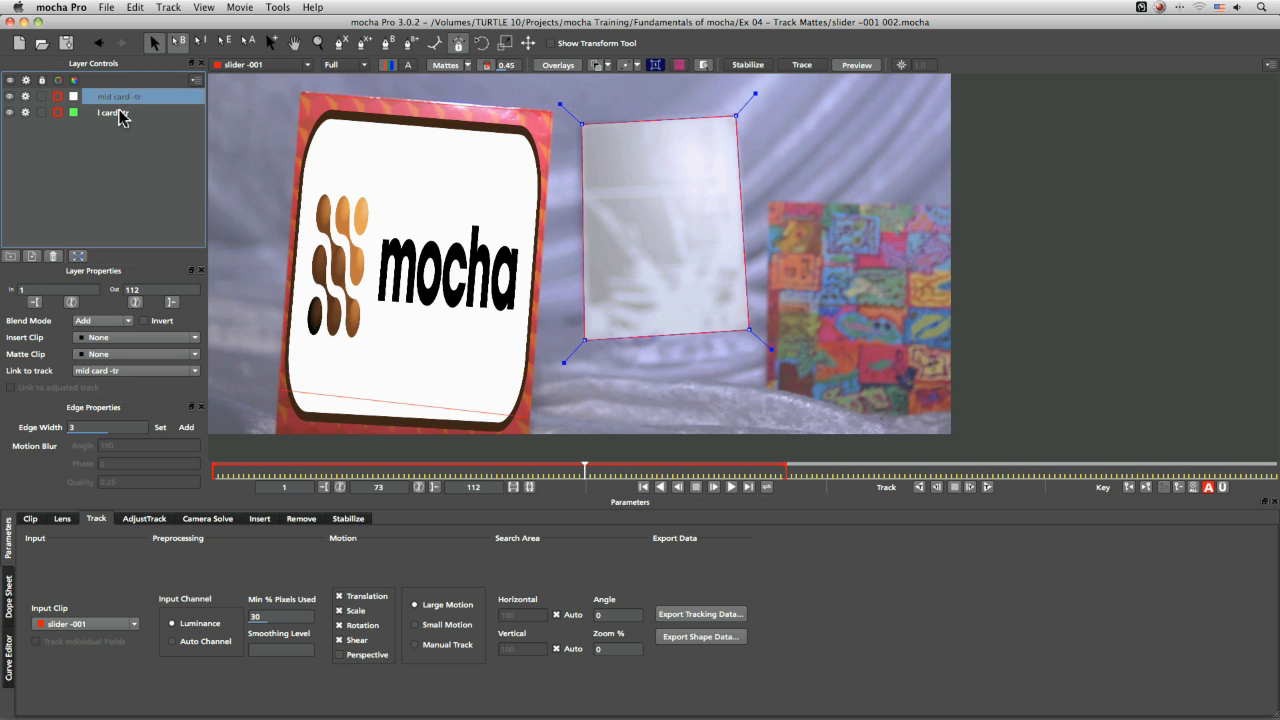
click(128, 112)
click(132, 97)
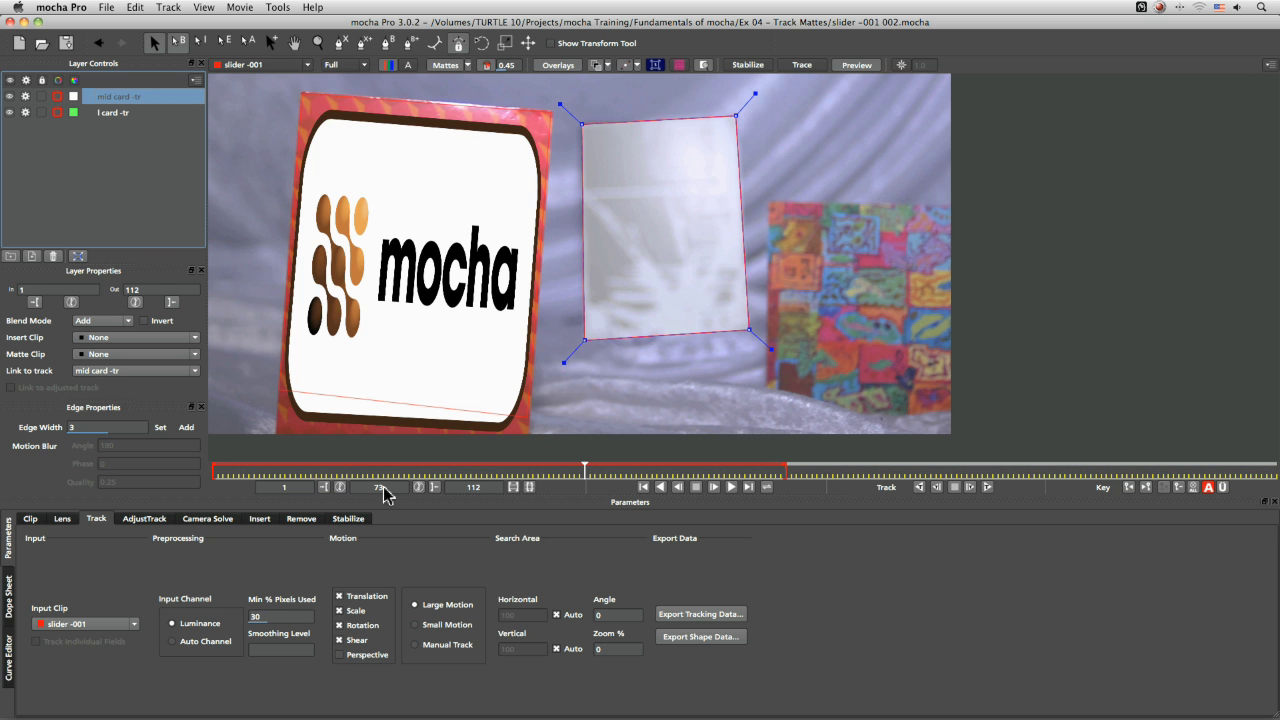
click(468, 65)
click(482, 102)
Track l card a few frames back, then track mid card -tr backwards, stopping at frame 12
click(919, 487)
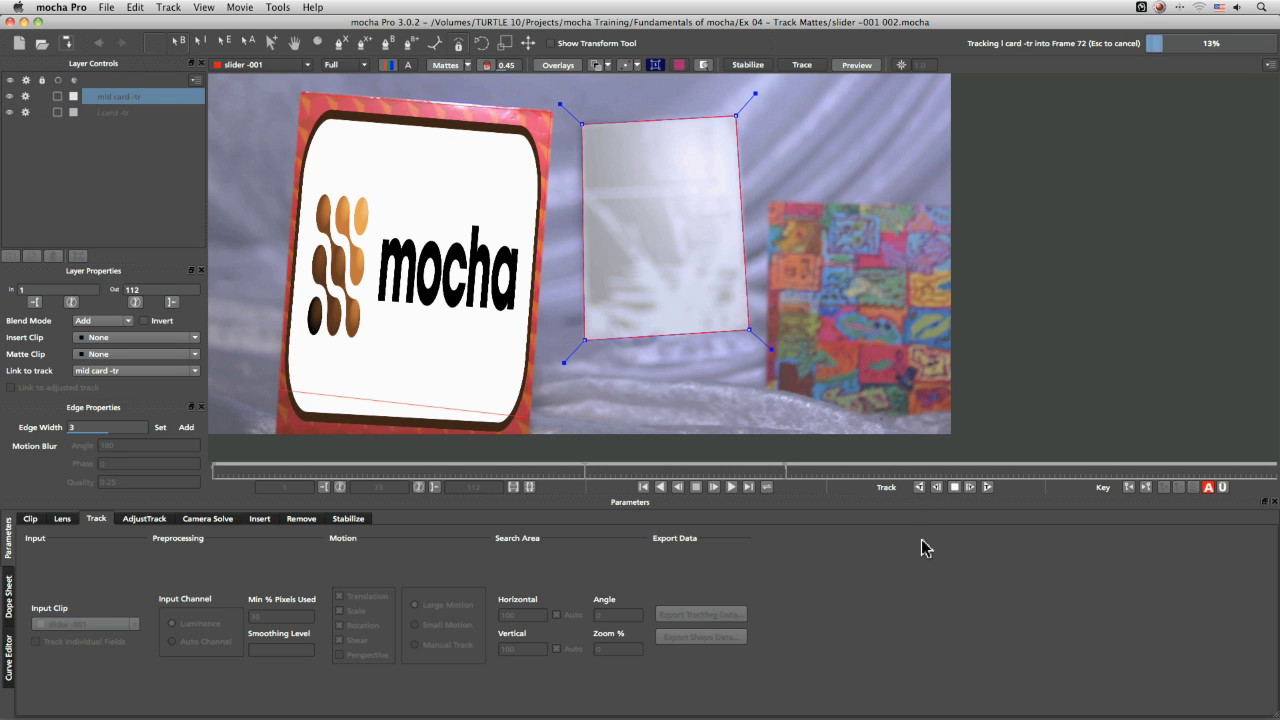
click(23, 117)
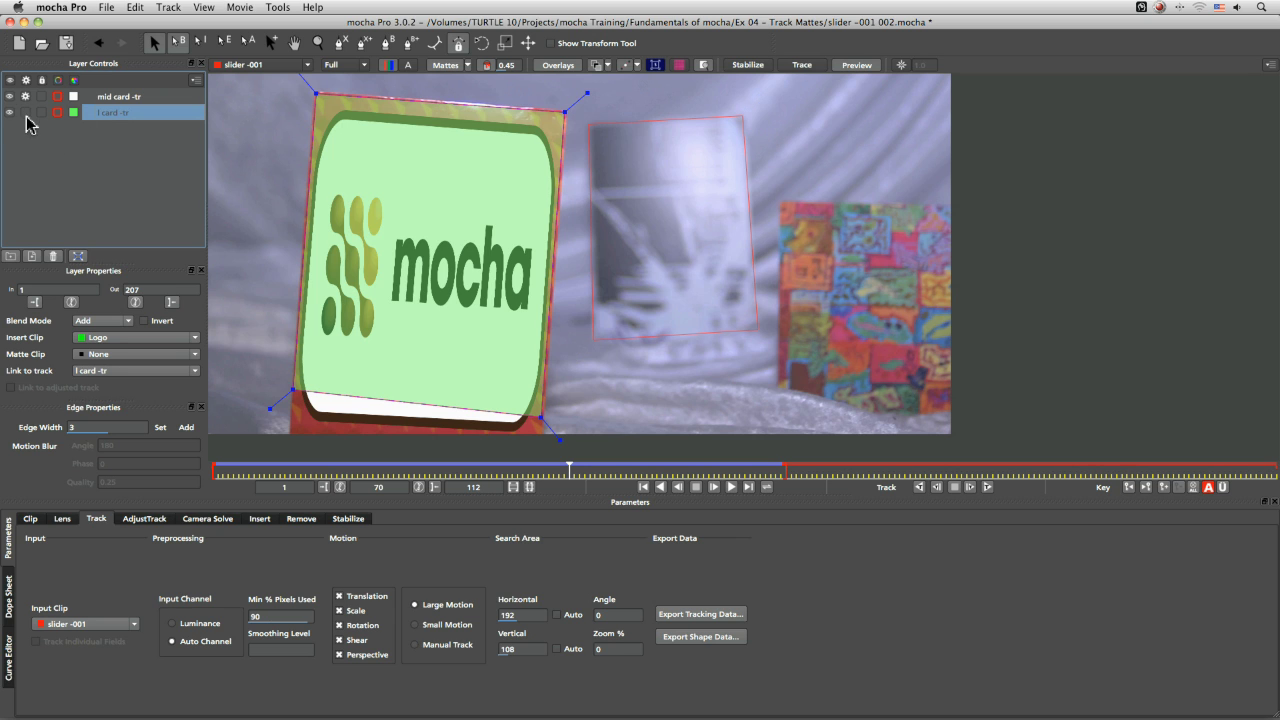
click(100, 100)
click(937, 487)
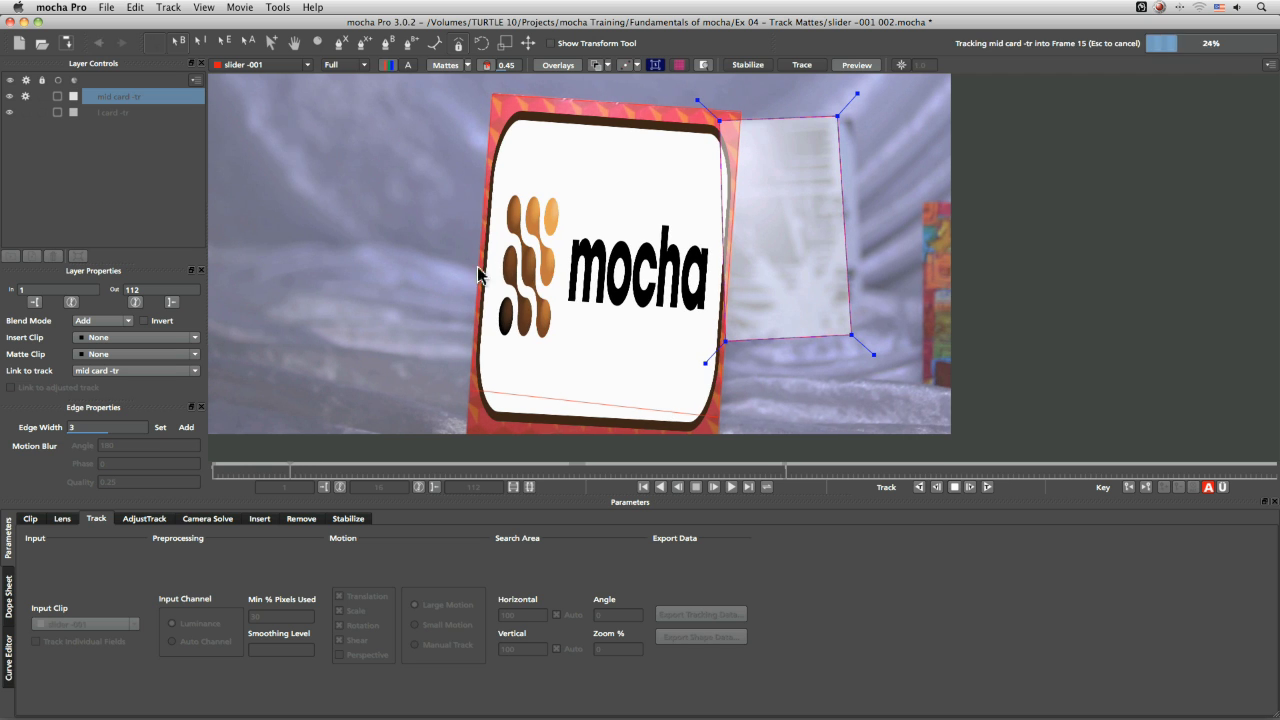
key(Escape)
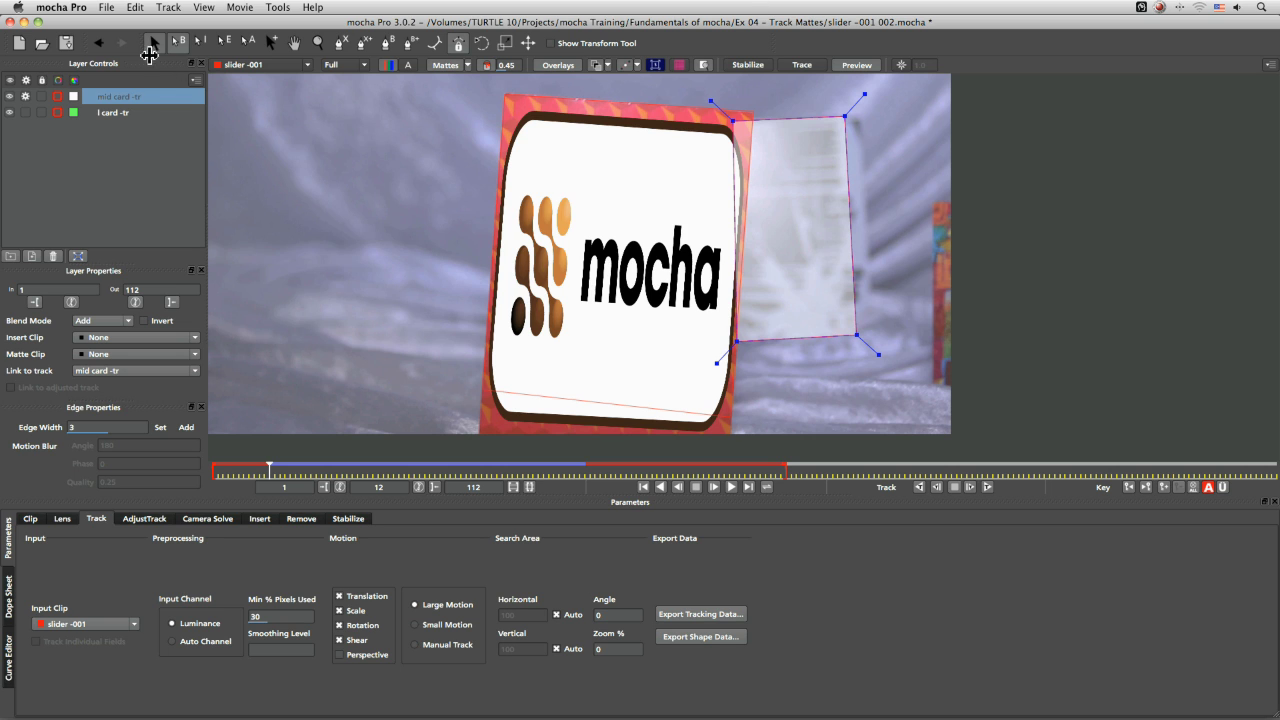
Set Insert Clip to None on l card -tr to remove the logo insert
click(116, 114)
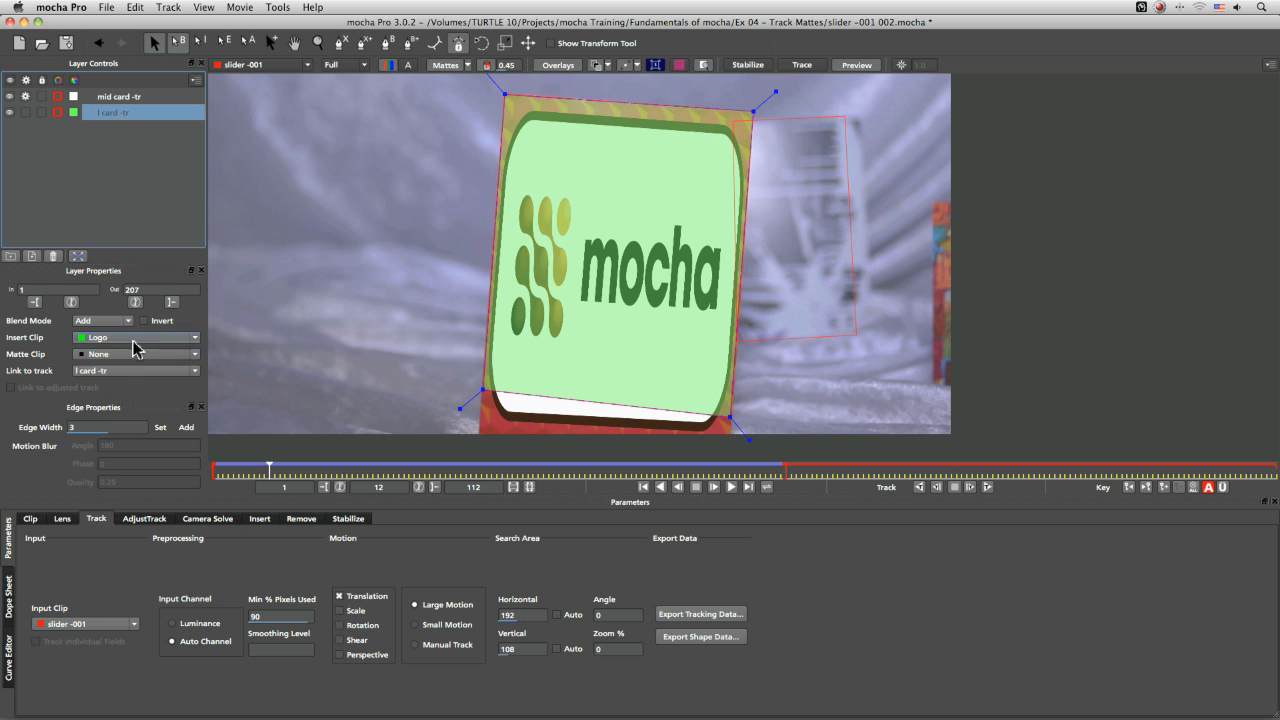
click(134, 339)
click(134, 367)
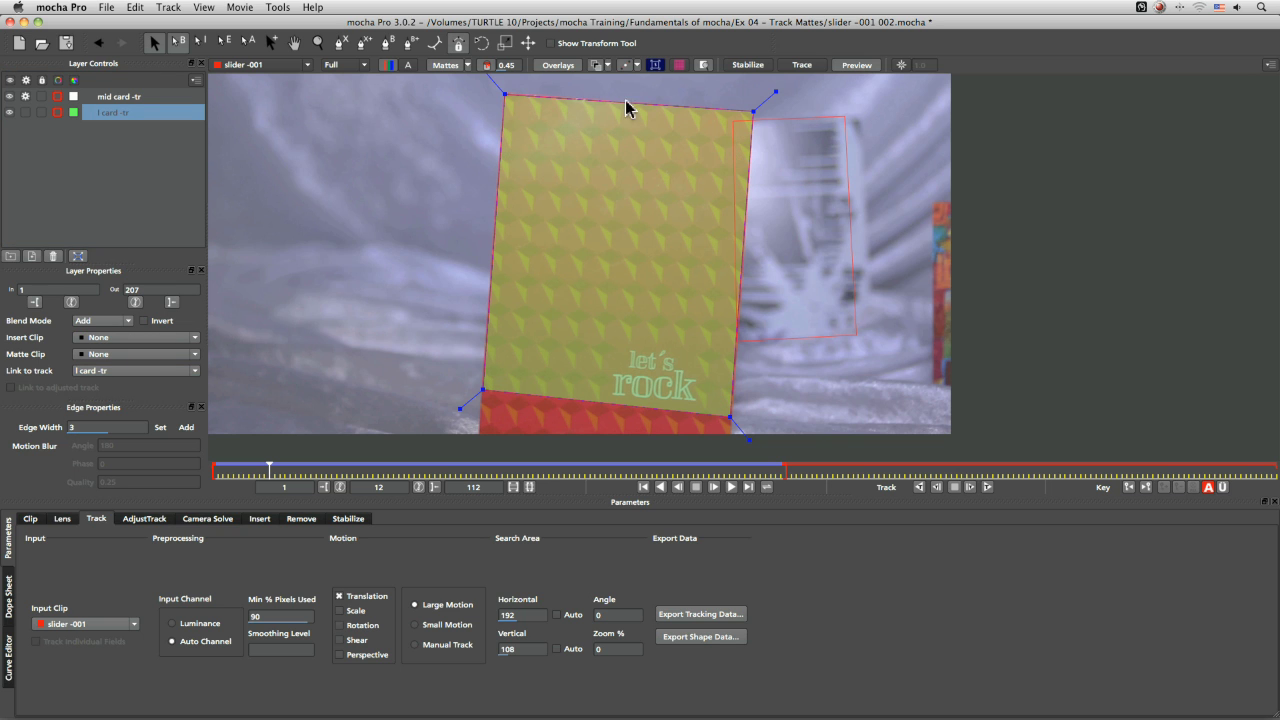
Select mid card -tr, hide its matte fill, and scrub from frame 26 to around frame 71
click(147, 97)
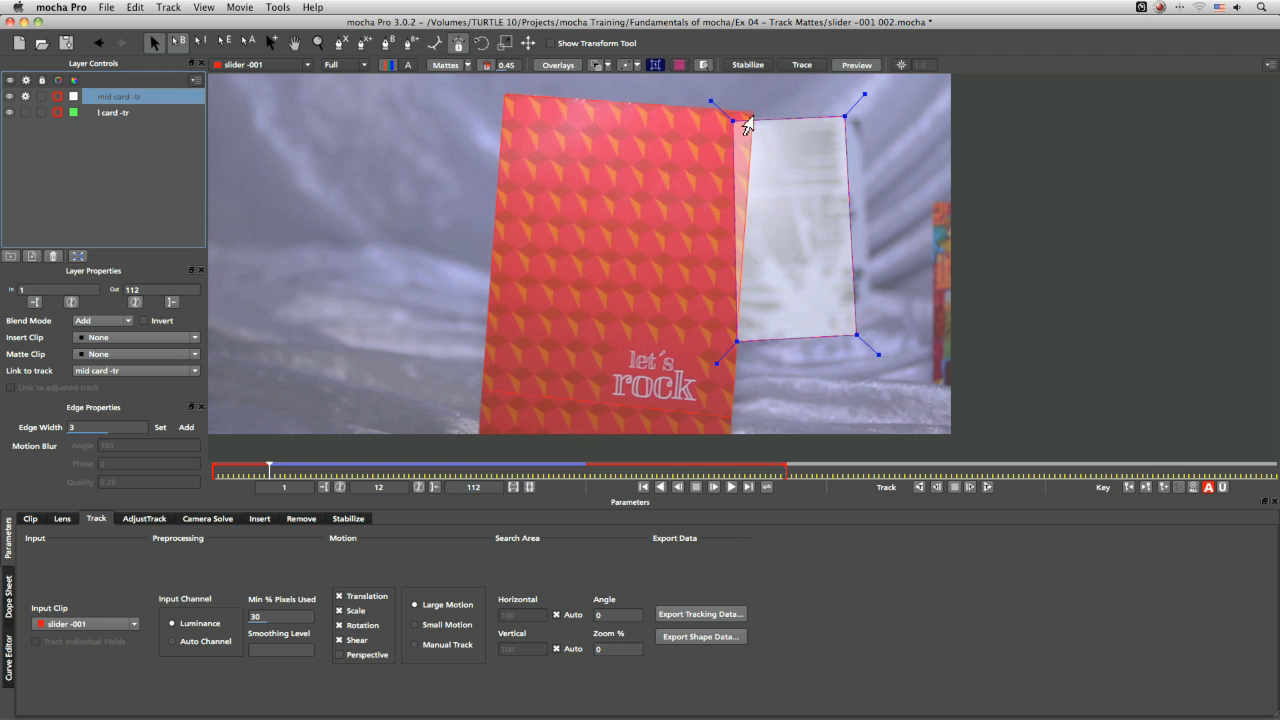
click(448, 66)
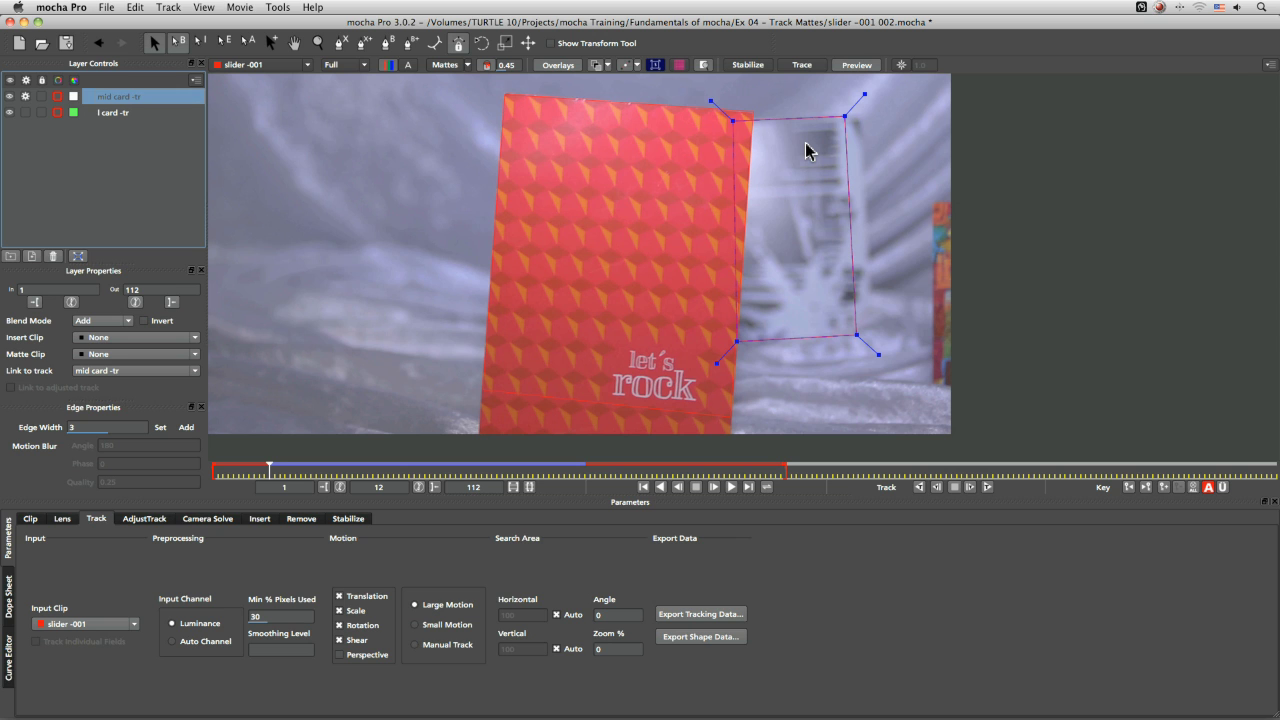
click(342, 470)
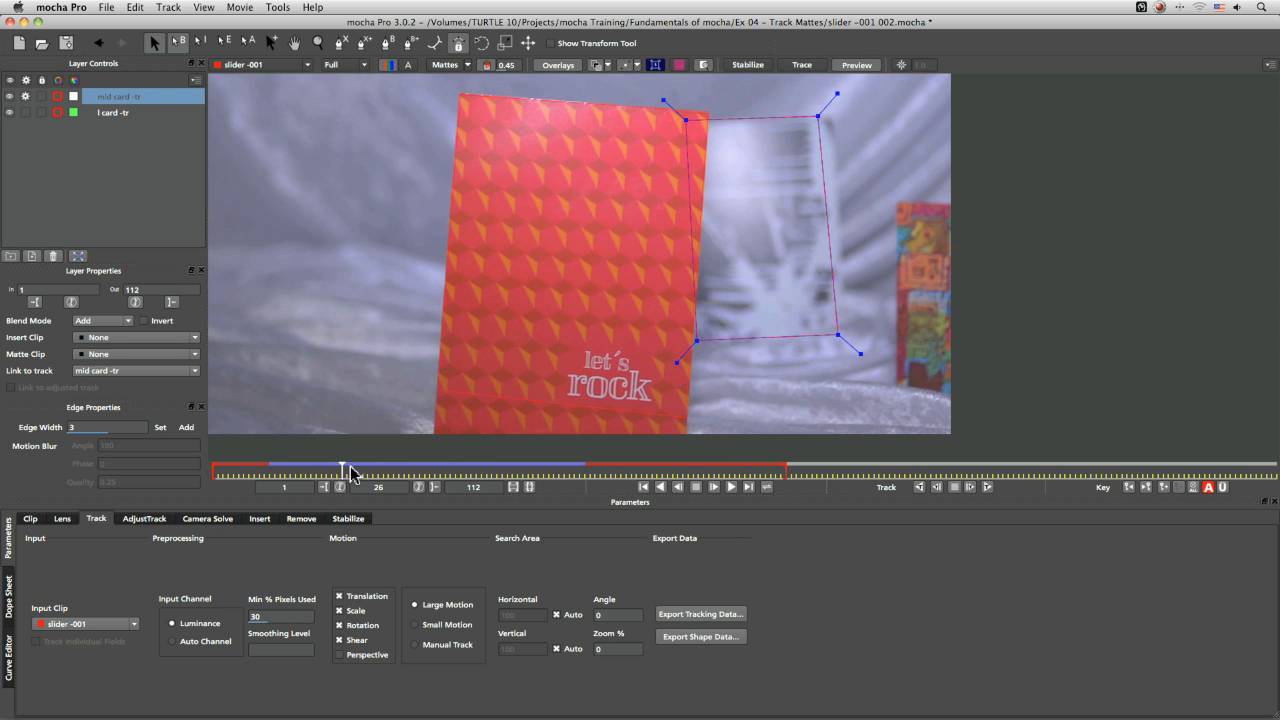
drag(341, 470, 580, 474)
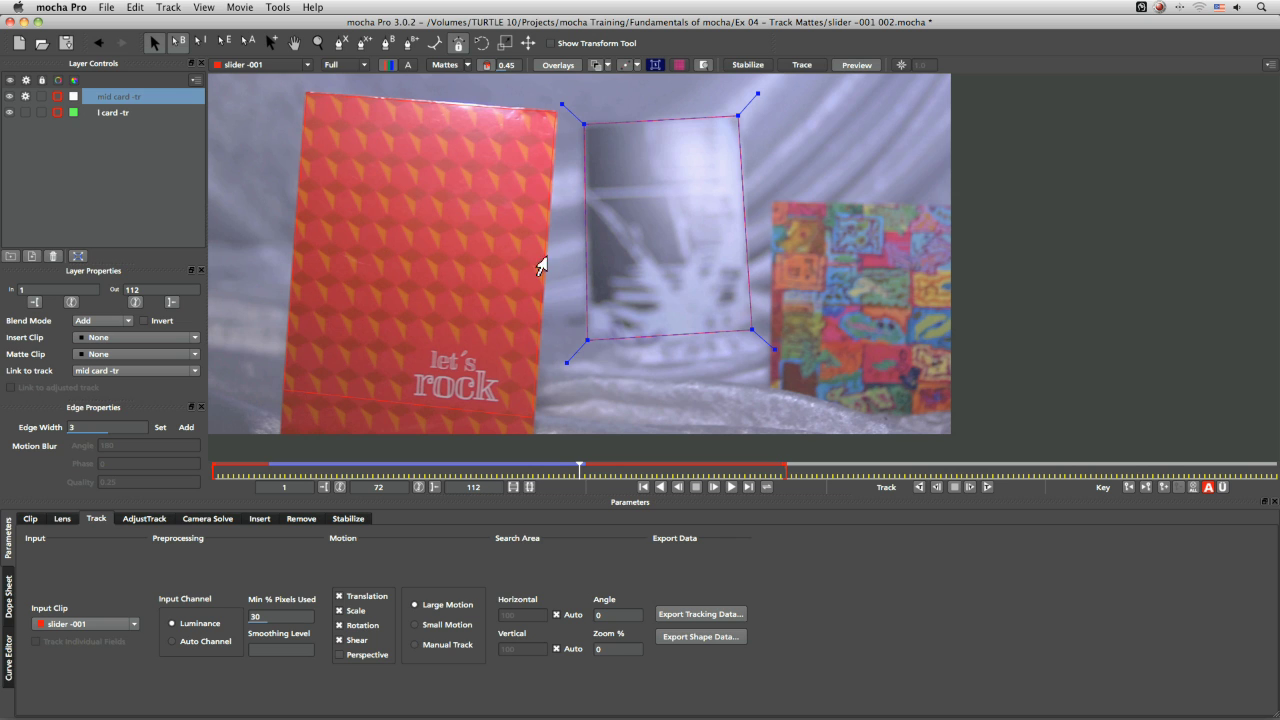
Step to frame 73 and move mid card -tr below l card -tr in the layer list
key(Right)
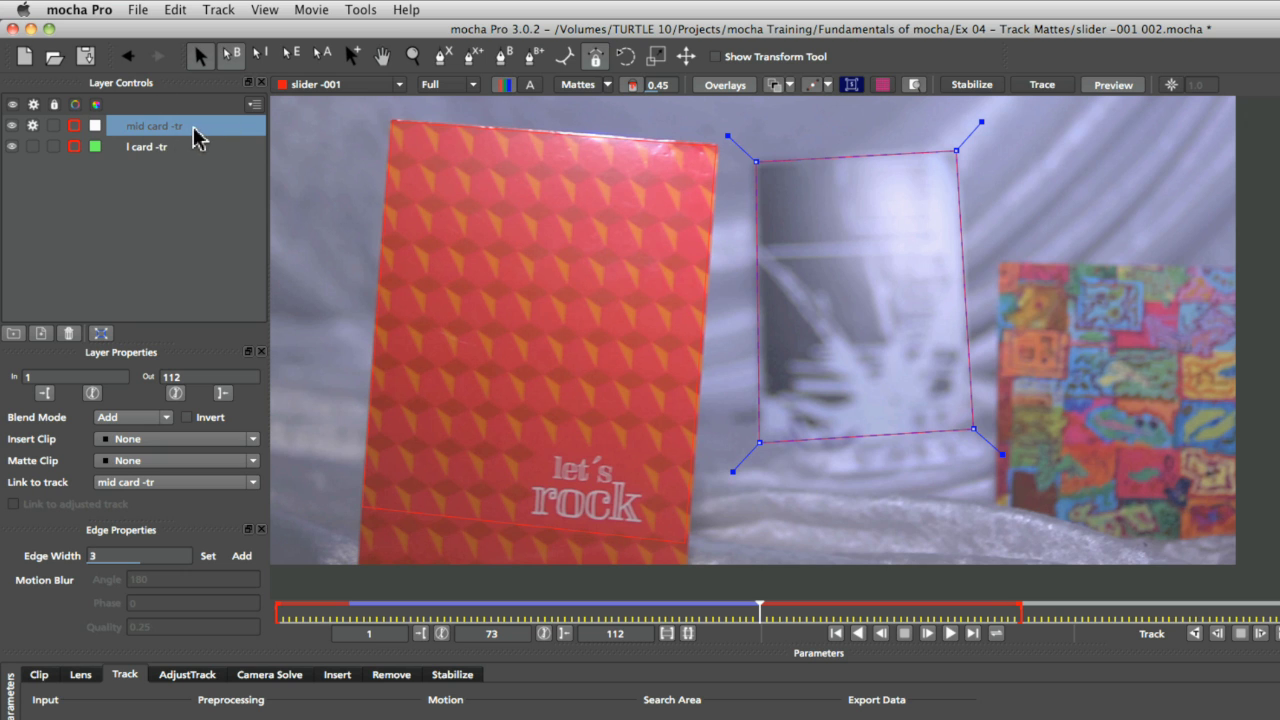
click(191, 134)
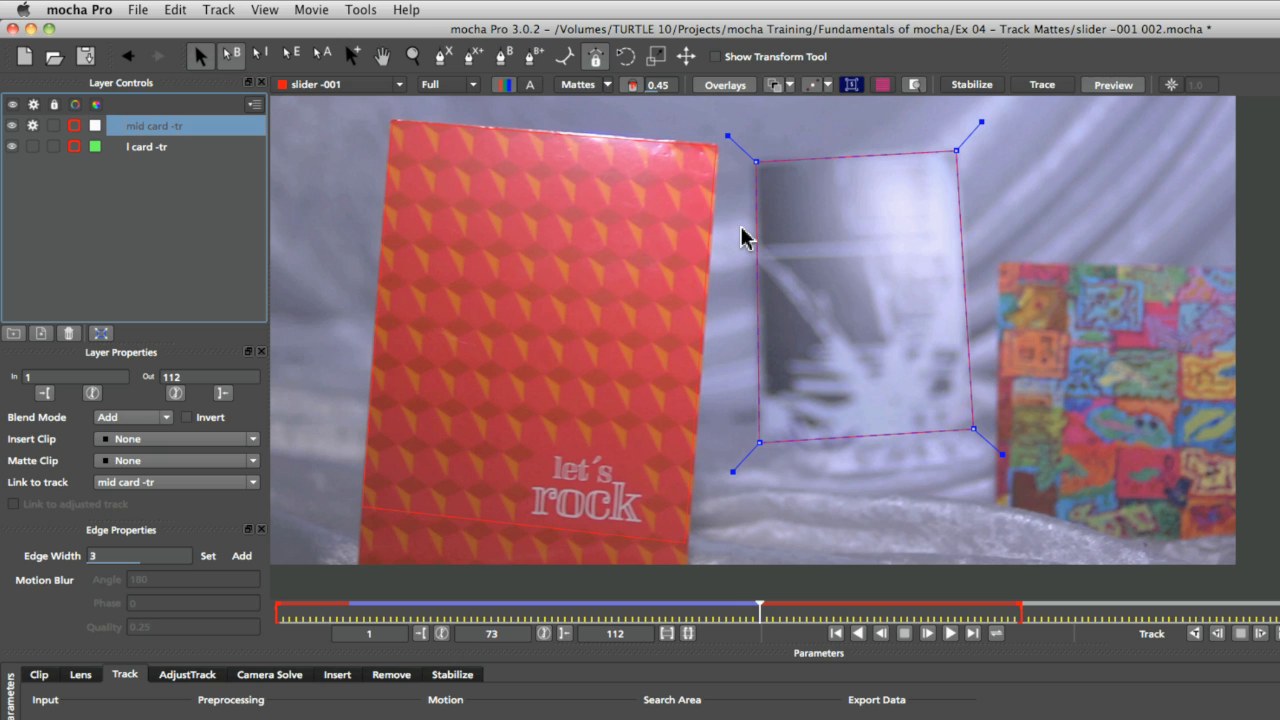
click(158, 147)
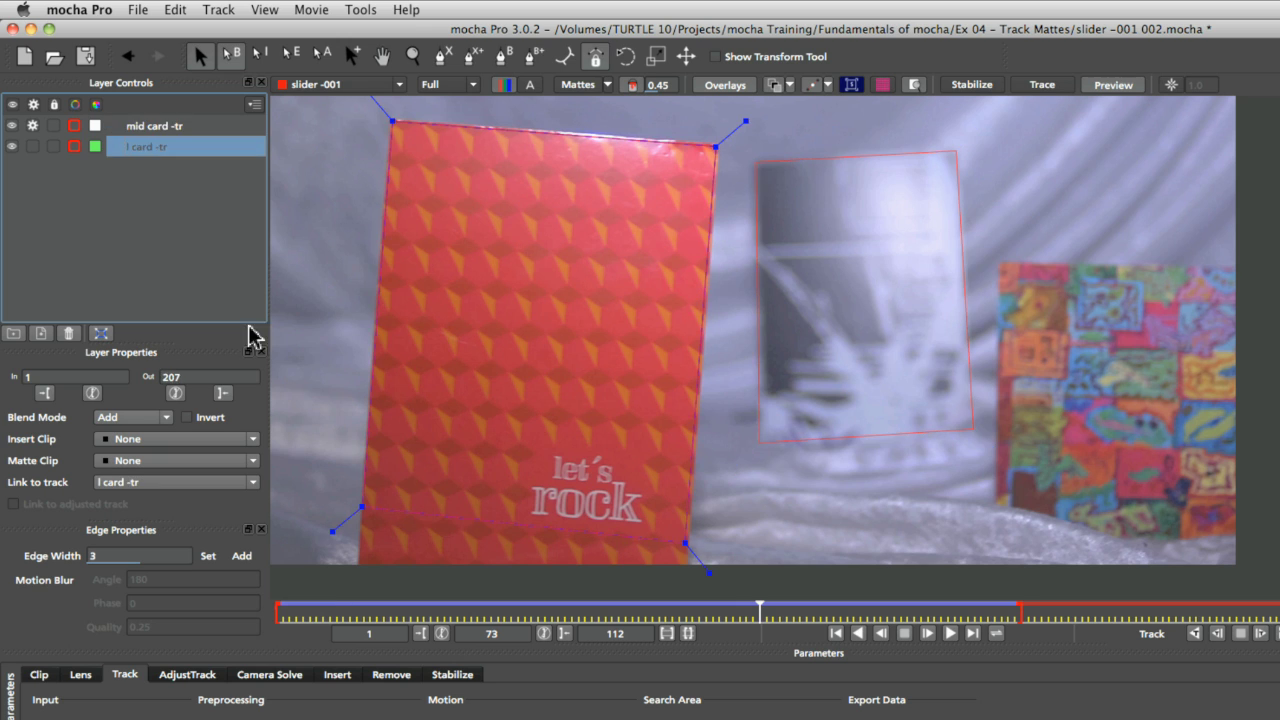
click(176, 127)
drag(160, 127, 152, 160)
Select mid card -tr, show its matte fill, and scrub back to an earlier frame
click(178, 133)
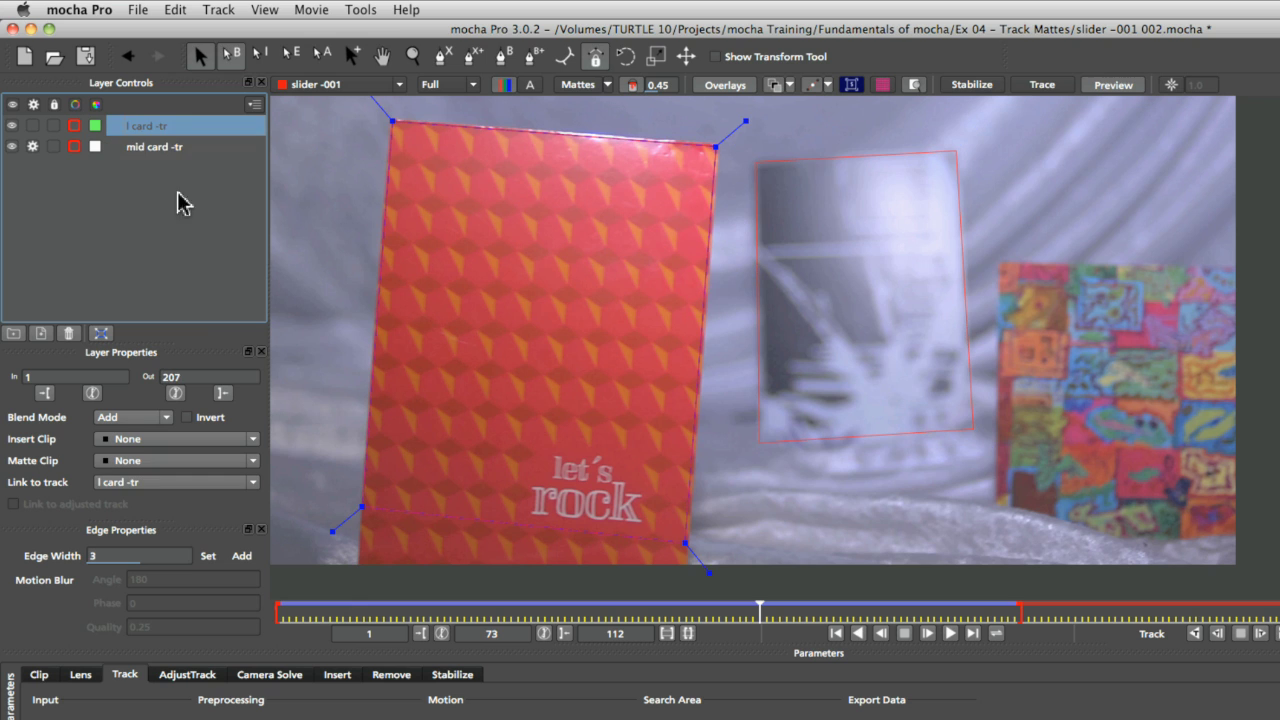
click(170, 148)
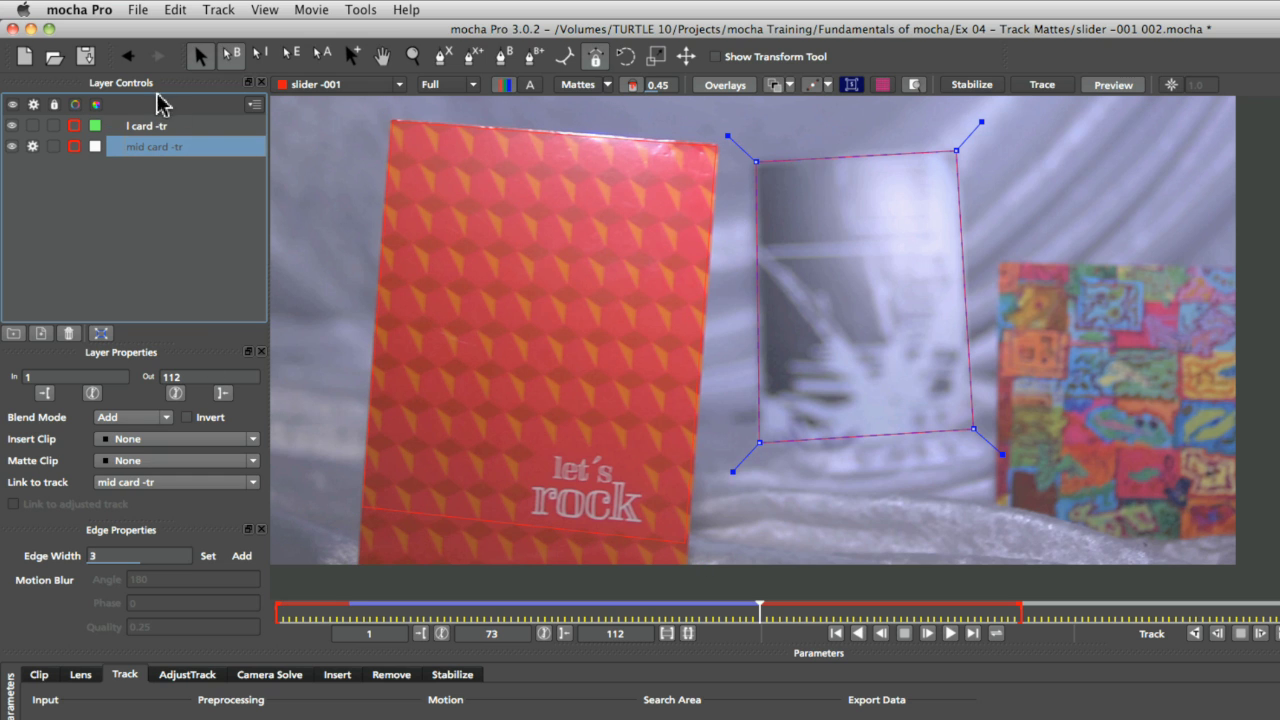
click(590, 85)
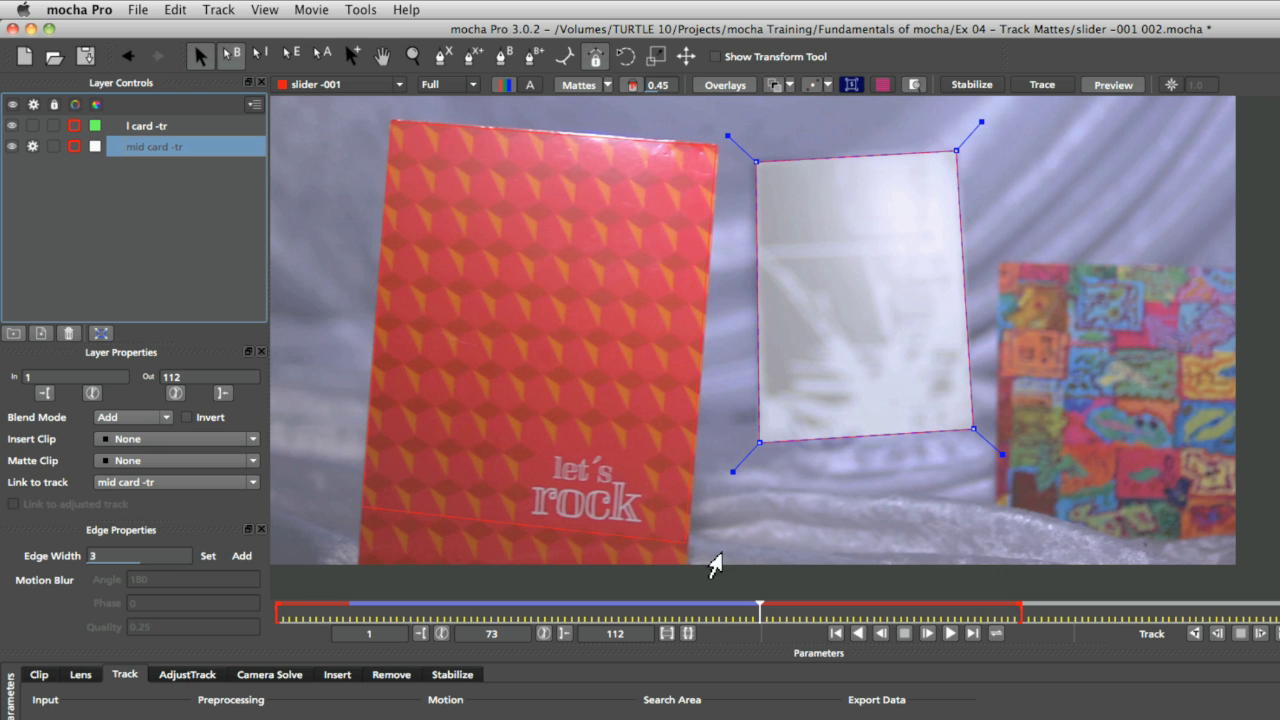
drag(754, 608, 488, 603)
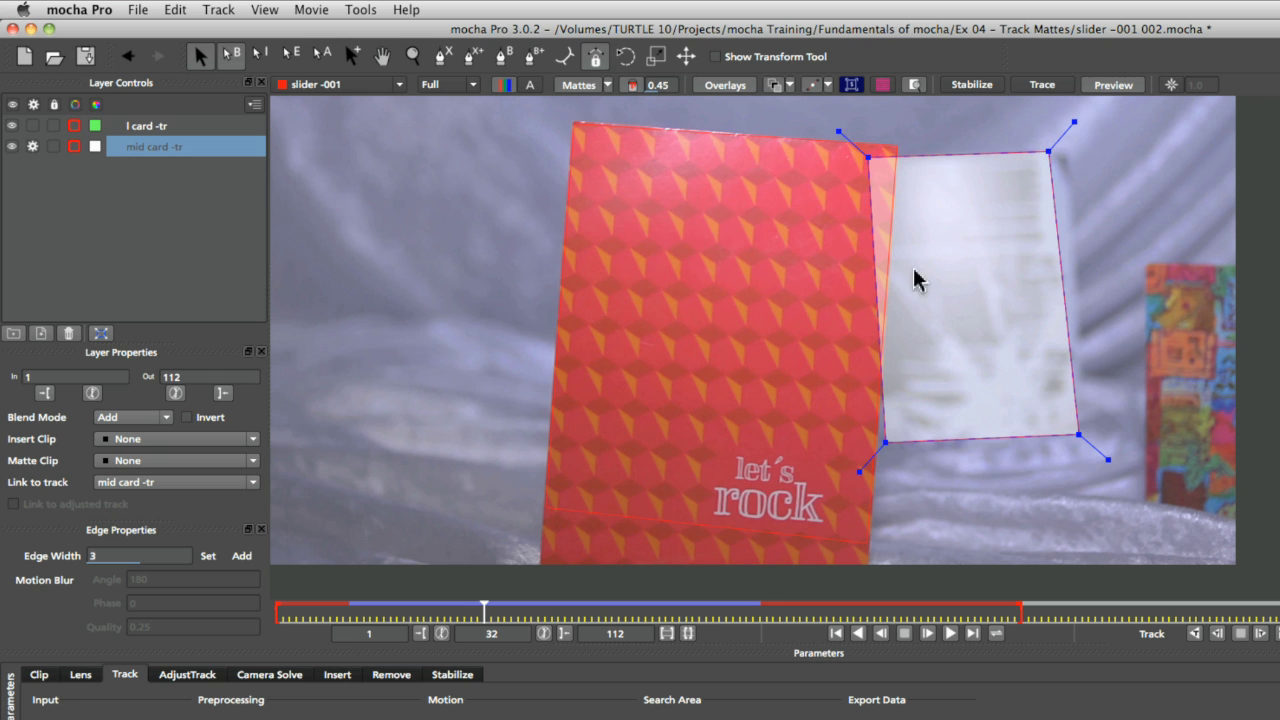
Show only selected track mattes, return to frame 73, and track mid card -tr backward to frame 56
click(607, 84)
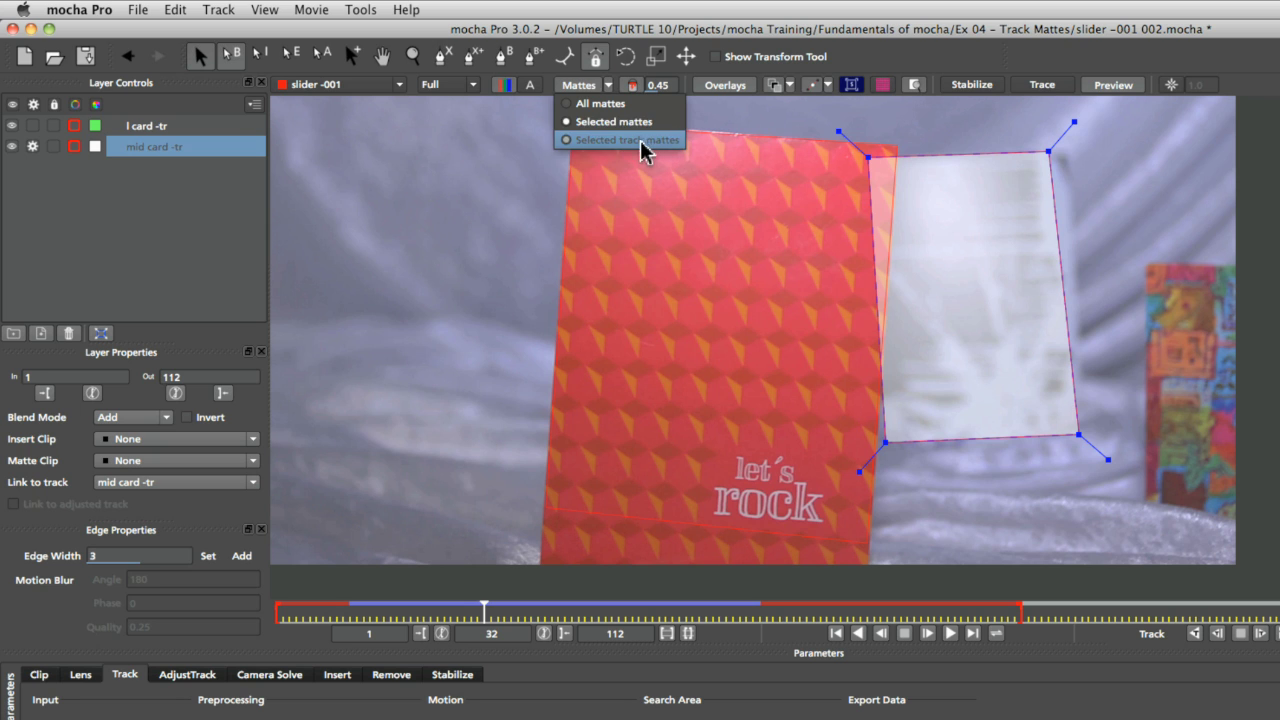
click(641, 141)
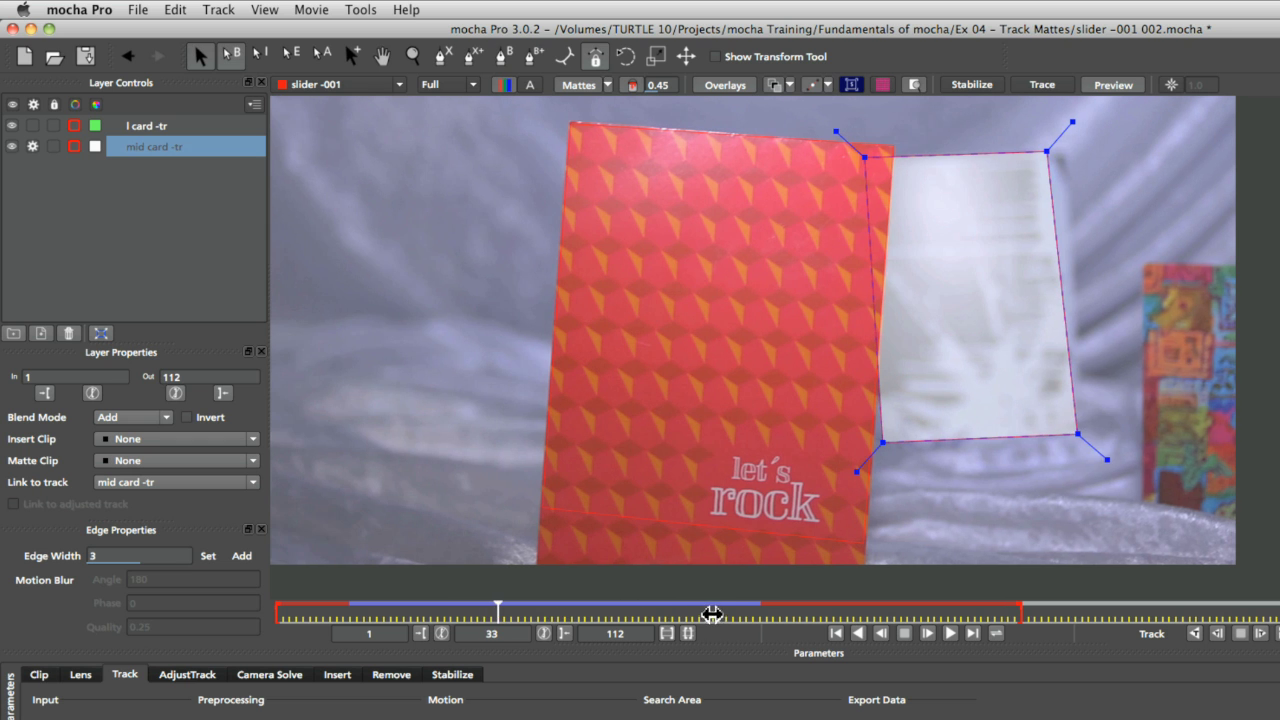
drag(711, 614, 758, 615)
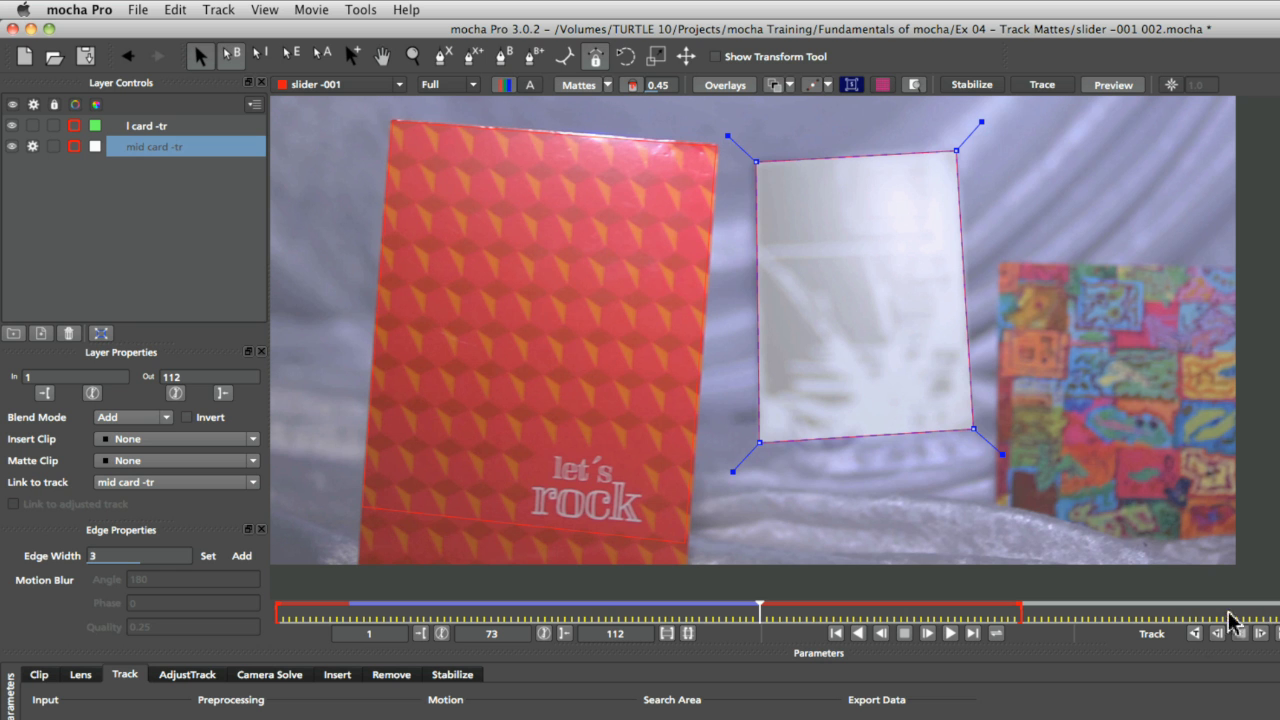
click(1194, 633)
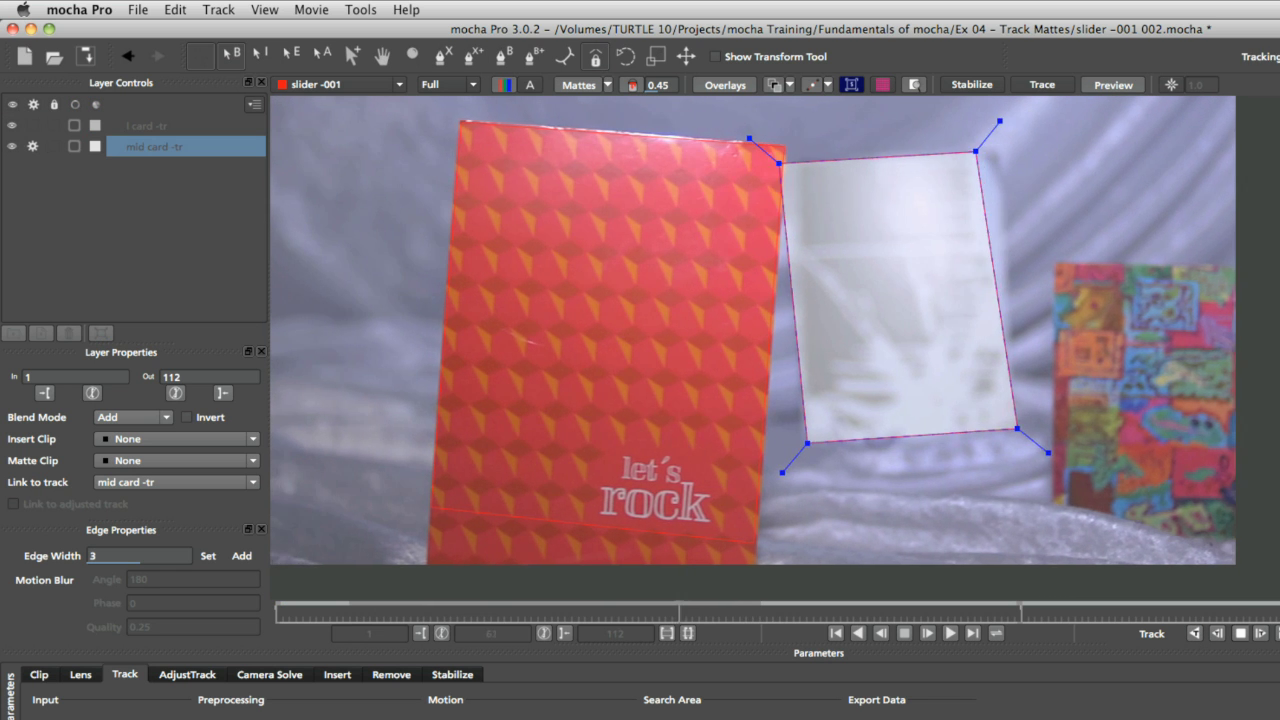
click(1240, 633)
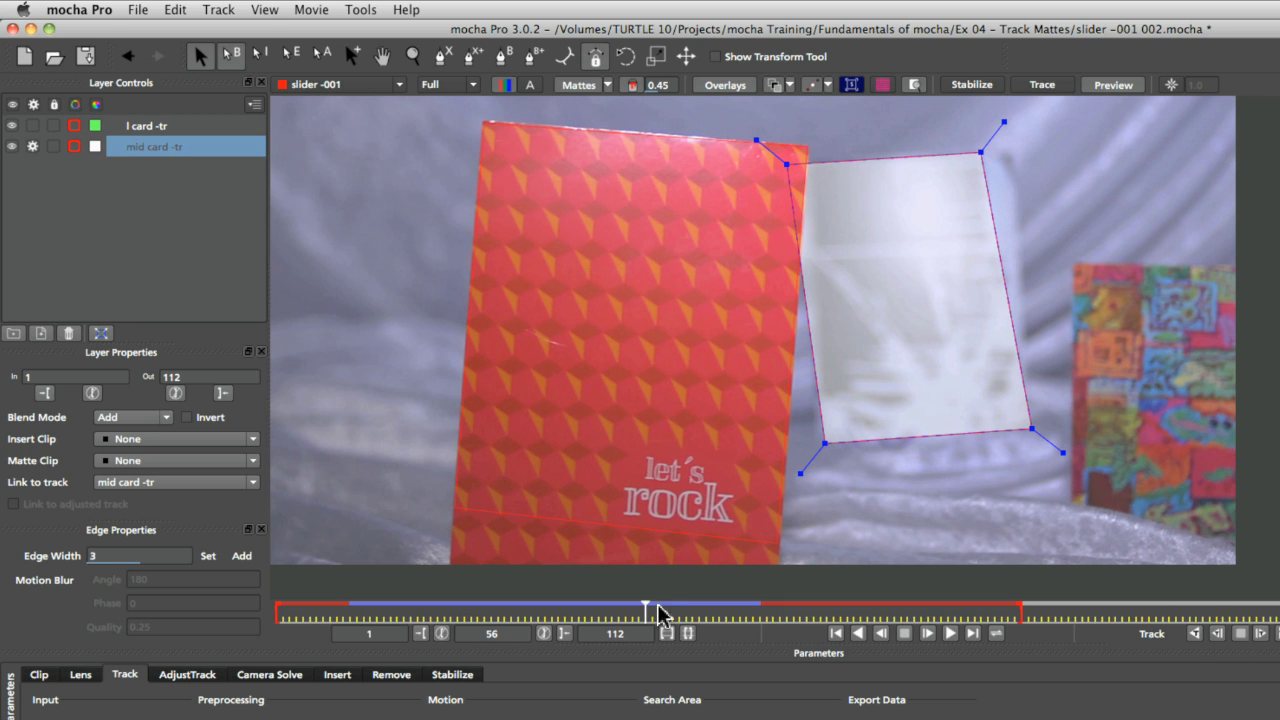
At frame 73, delete all of mid card -tr's backward-tracked keyframes in the Dope Sheet
drag(642, 606, 756, 607)
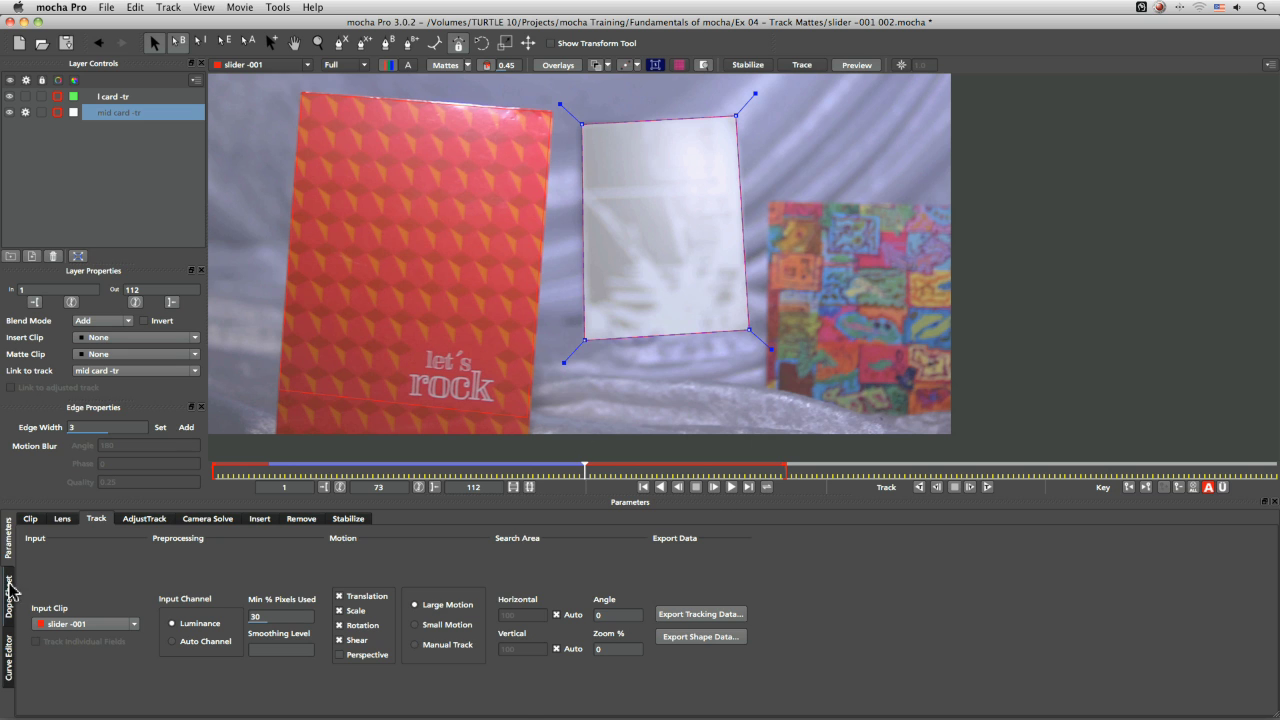
click(9, 592)
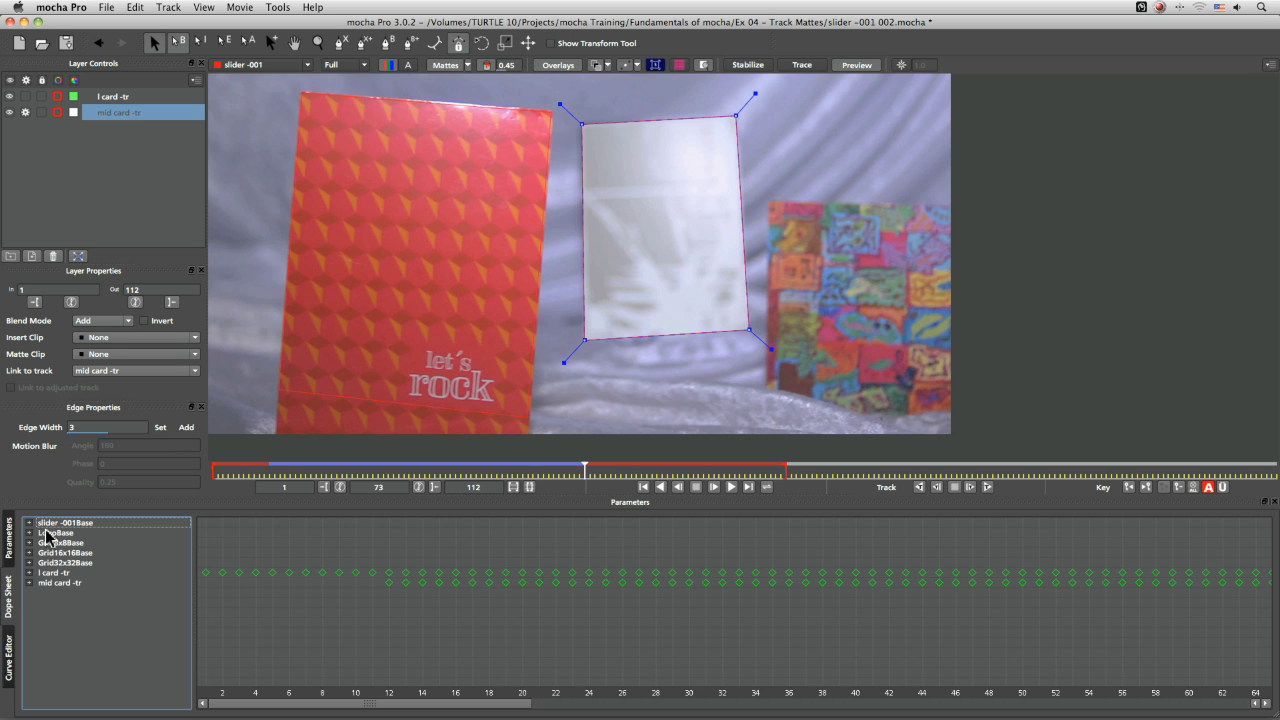
click(65, 585)
drag(370, 612, 1245, 582)
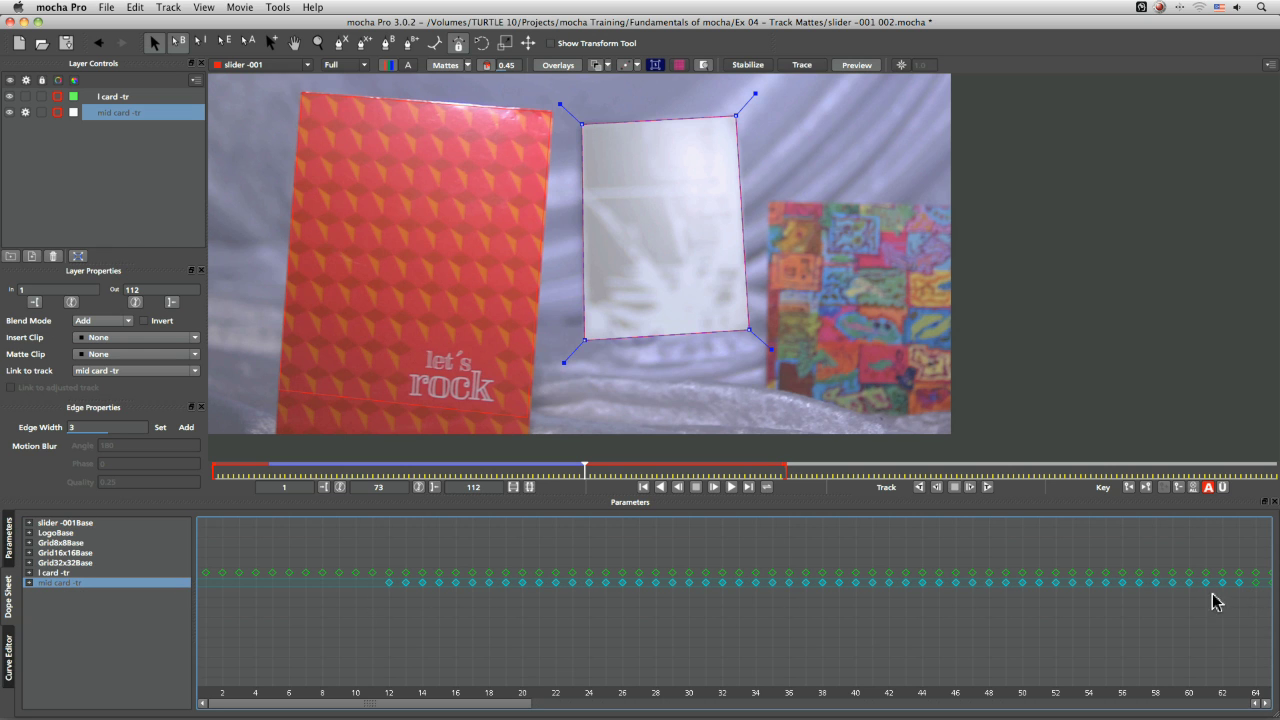
key(Delete)
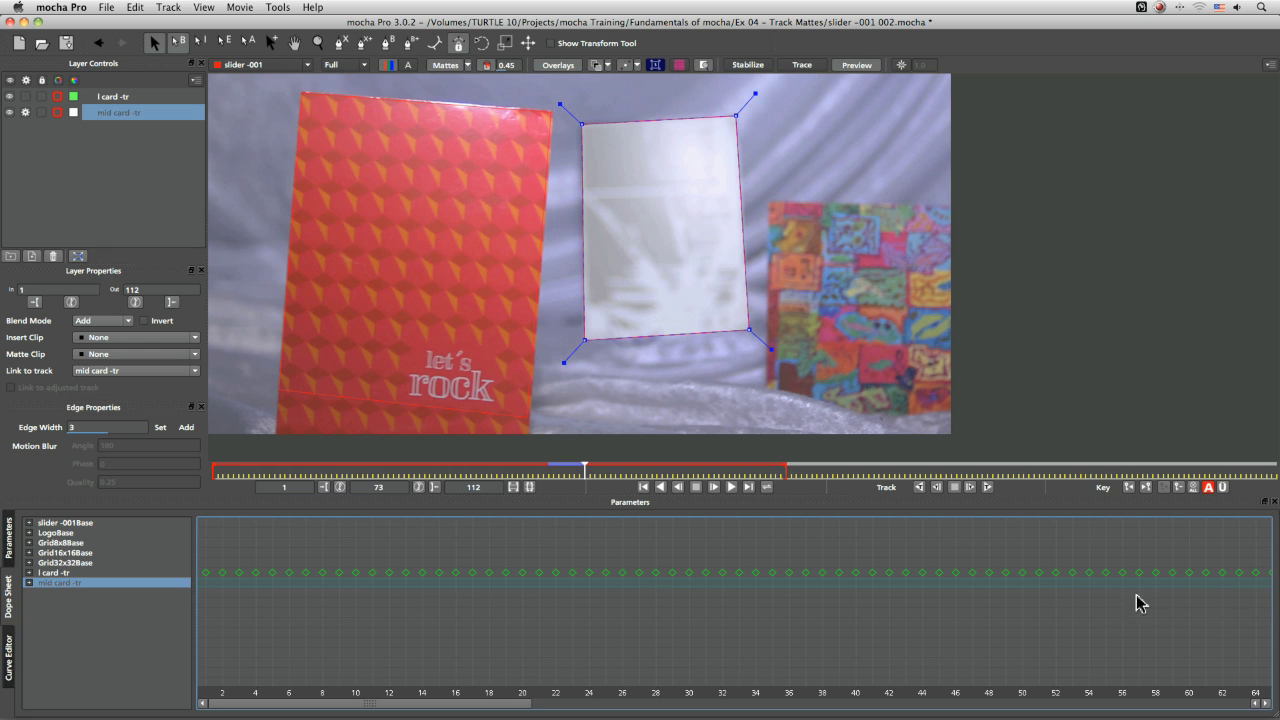
click(12, 537)
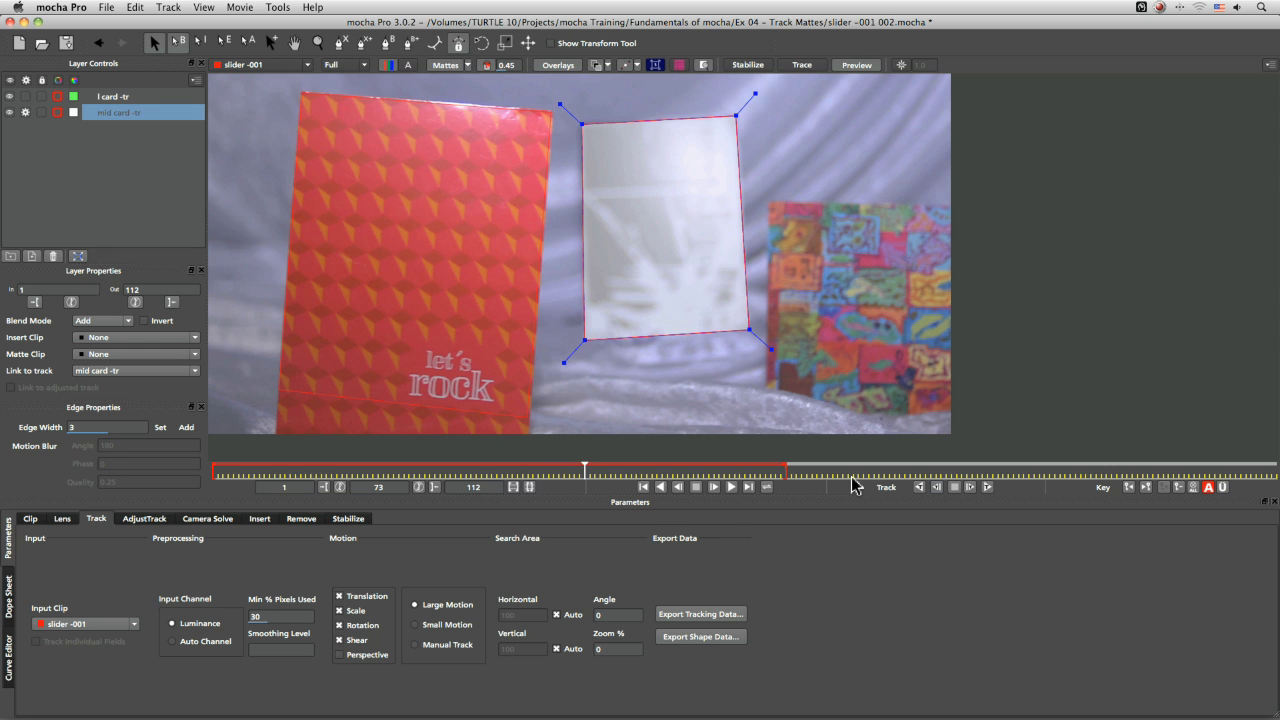
Track mid card -tr backward from frame 73, stop it, and scrub frames 1–57 to check
click(920, 487)
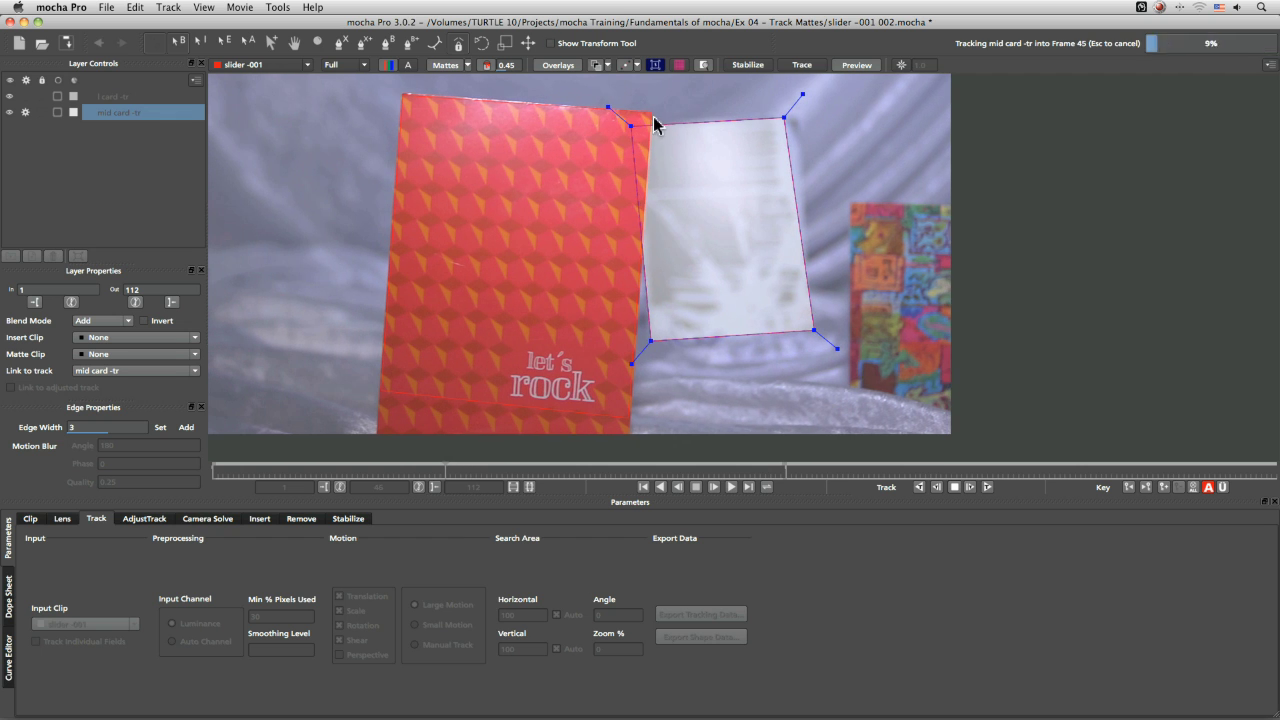
key(Escape)
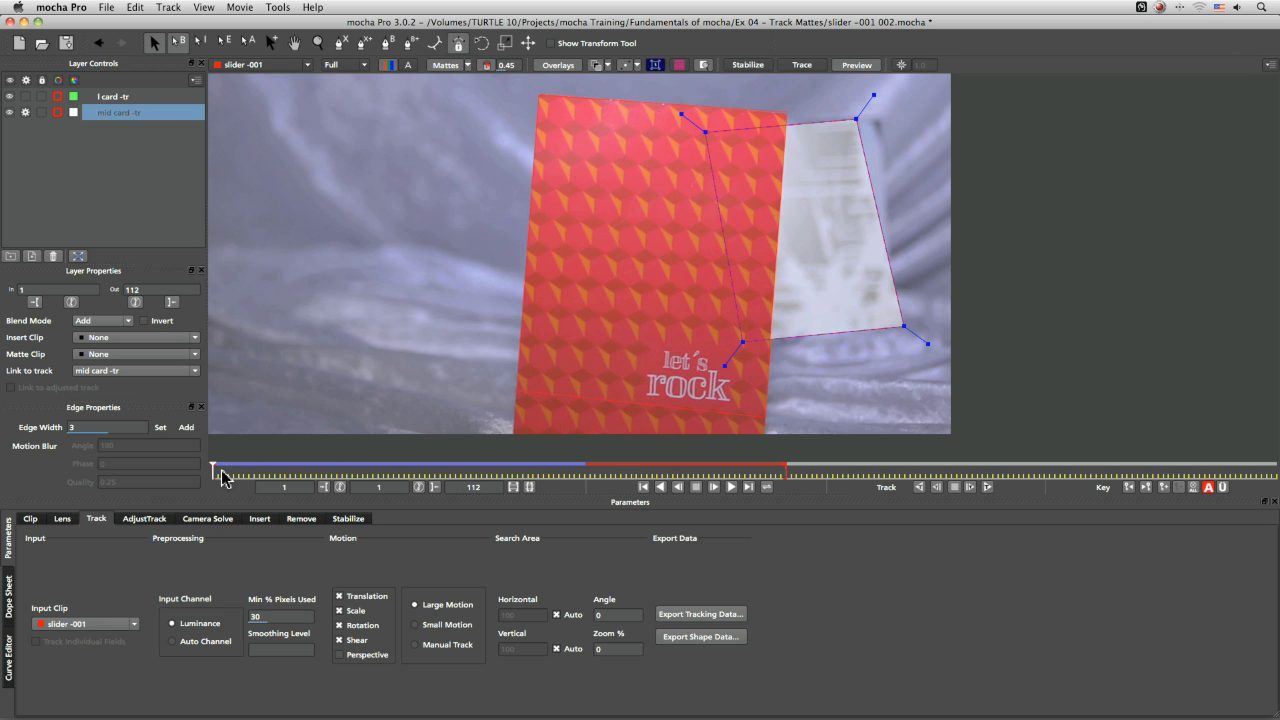
drag(213, 475, 147, 480)
drag(222, 470, 585, 476)
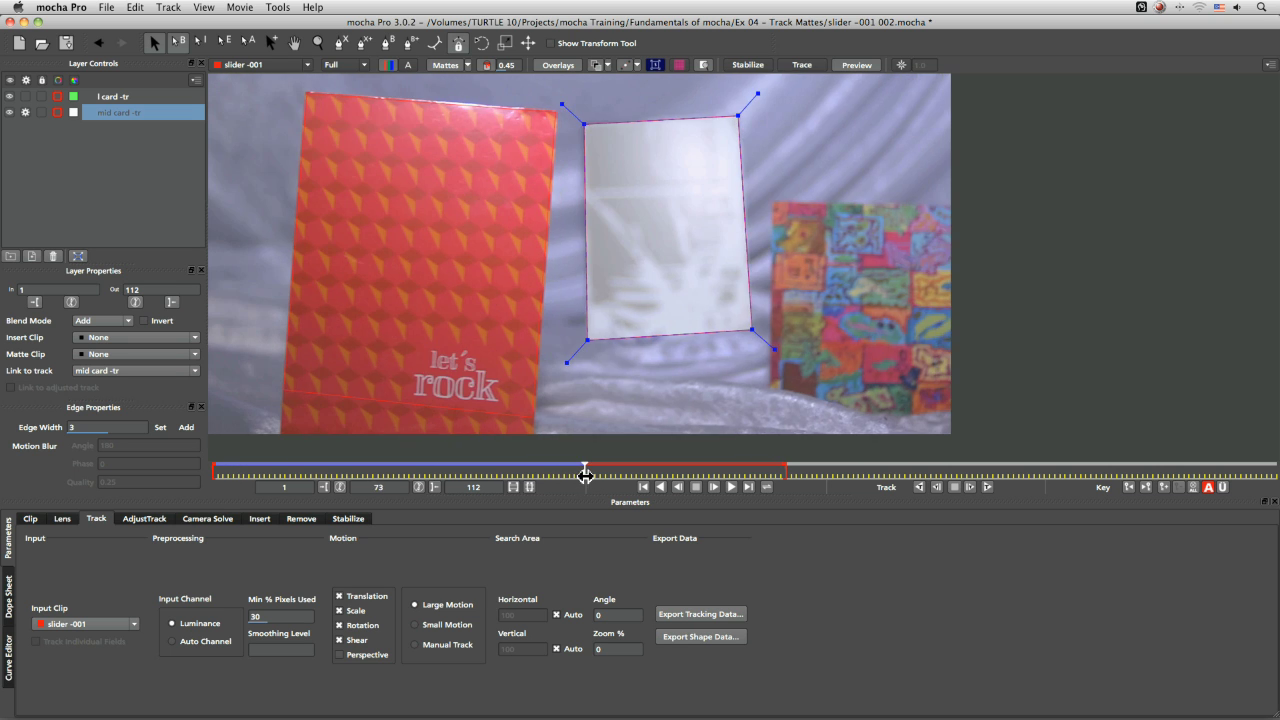
Restrict motion to translation only, clear mid card -tr's keyframes, and retrack it backward
click(359, 608)
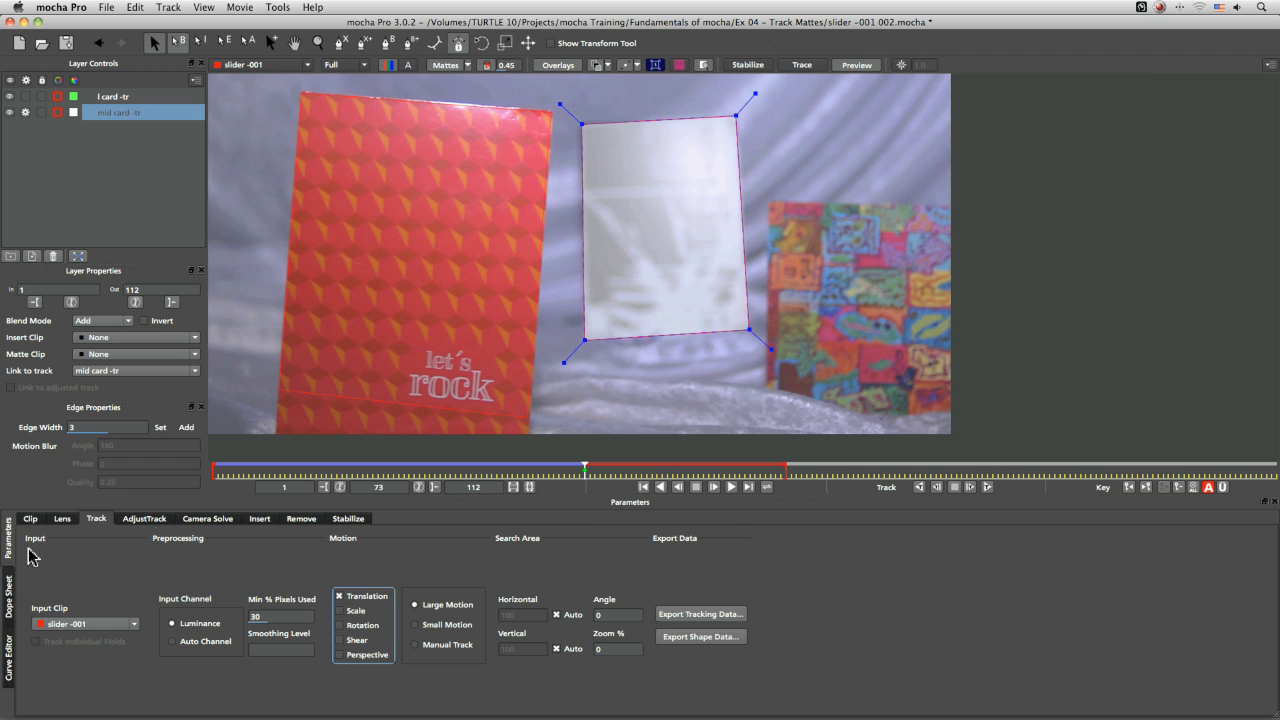
click(10, 605)
drag(836, 648, 330, 622)
click(401, 703)
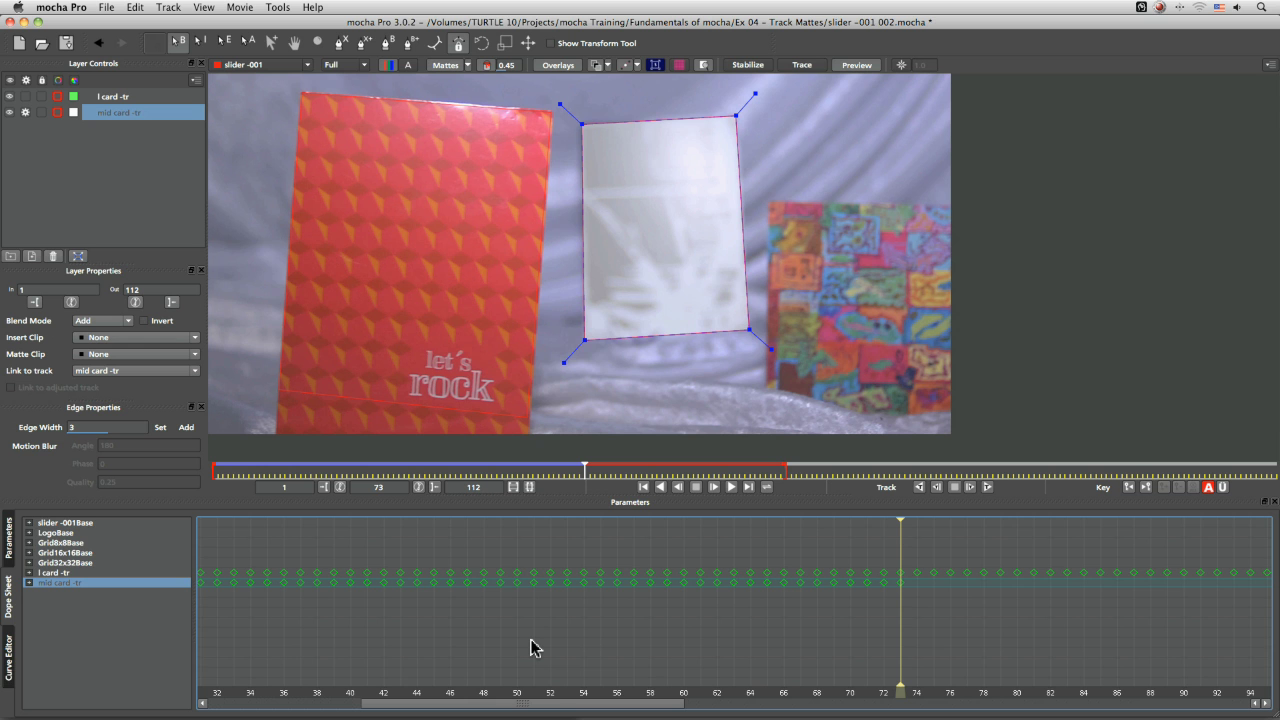
scroll(530, 648, up, 3)
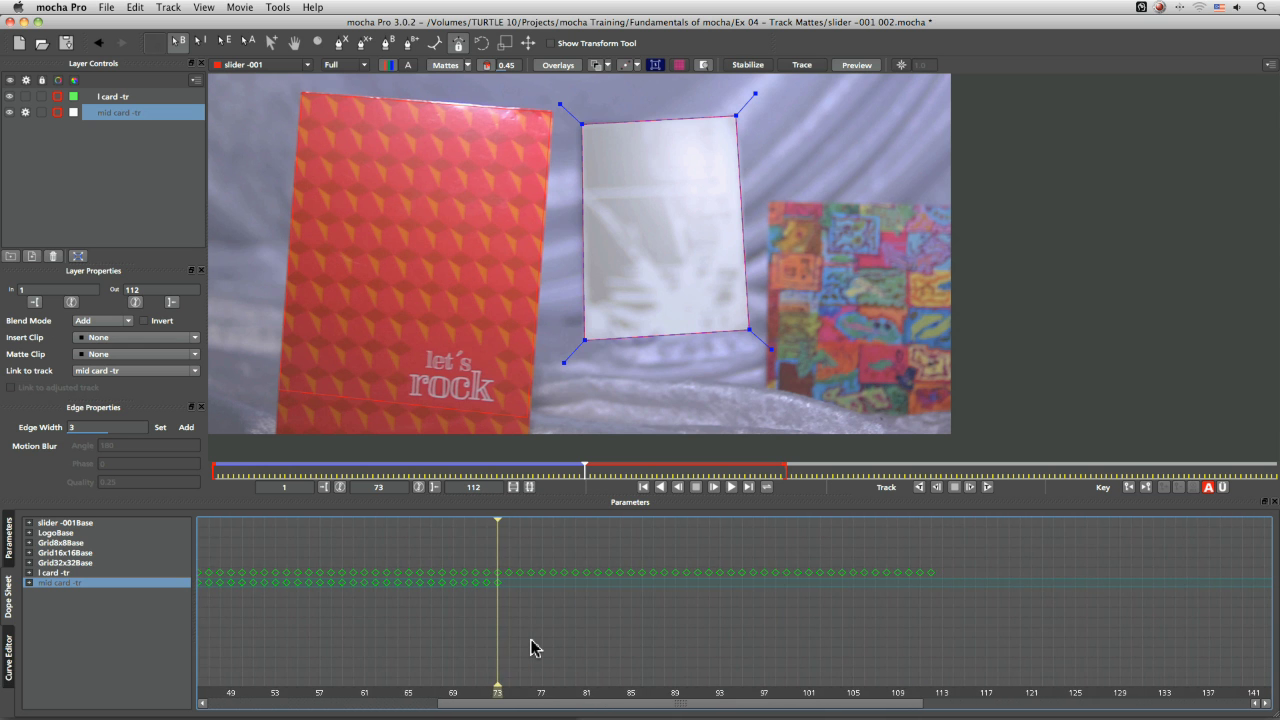
scroll(530, 648, down, 5)
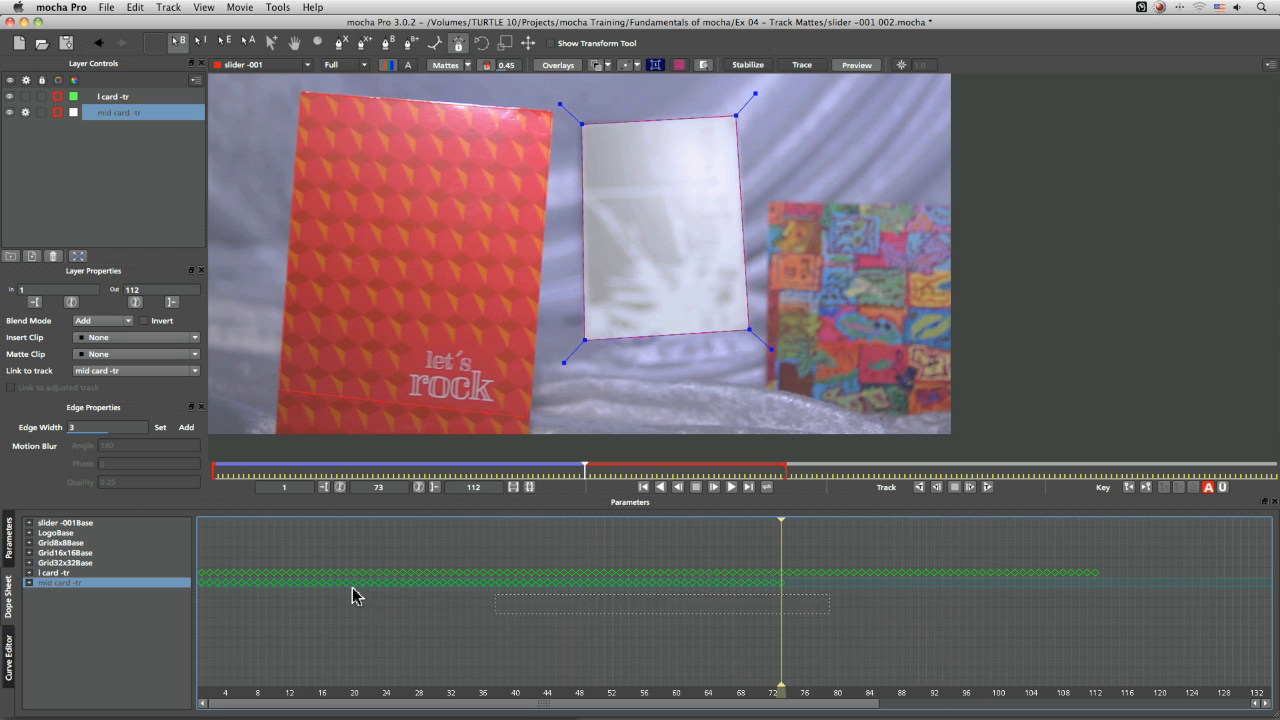
key(Delete)
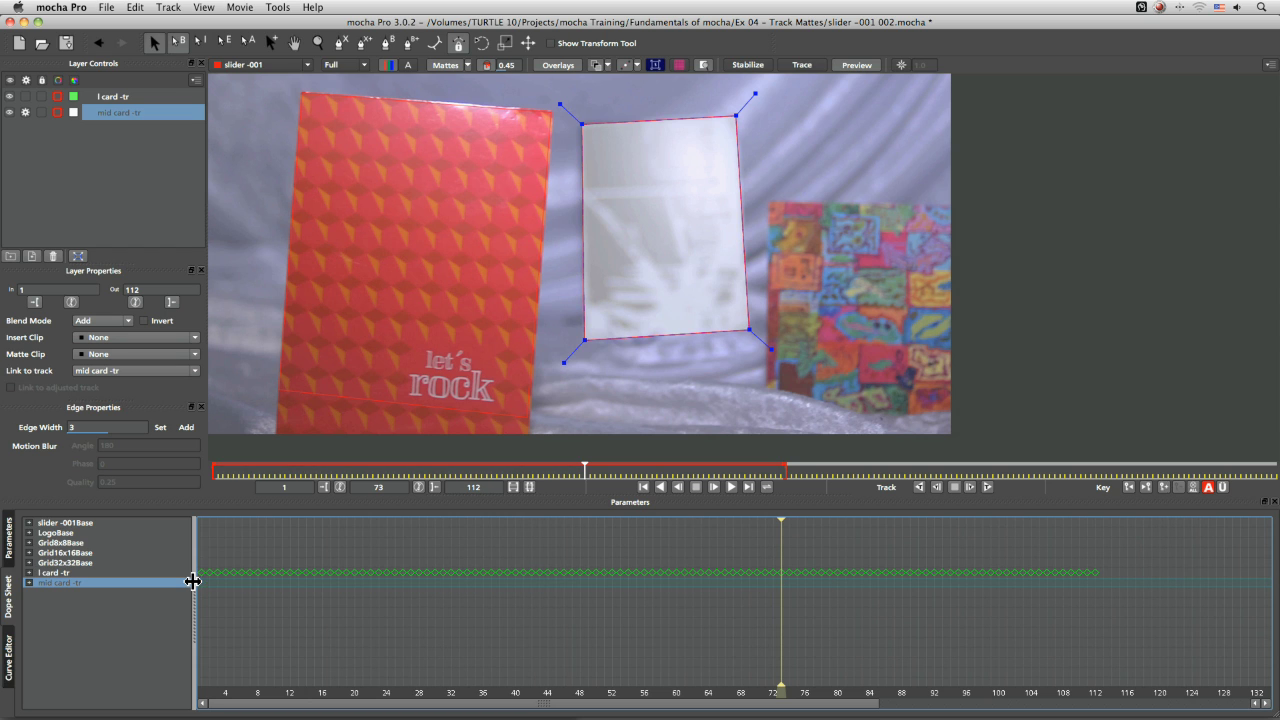
click(12, 540)
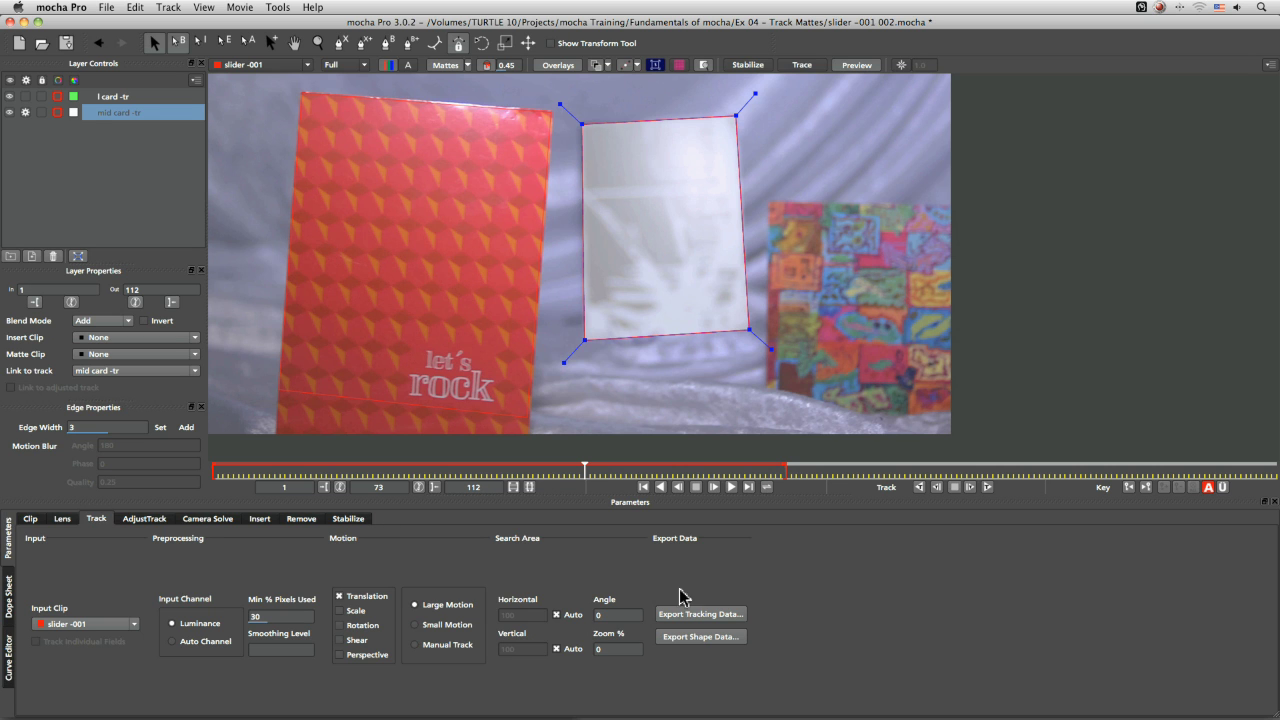
click(917, 488)
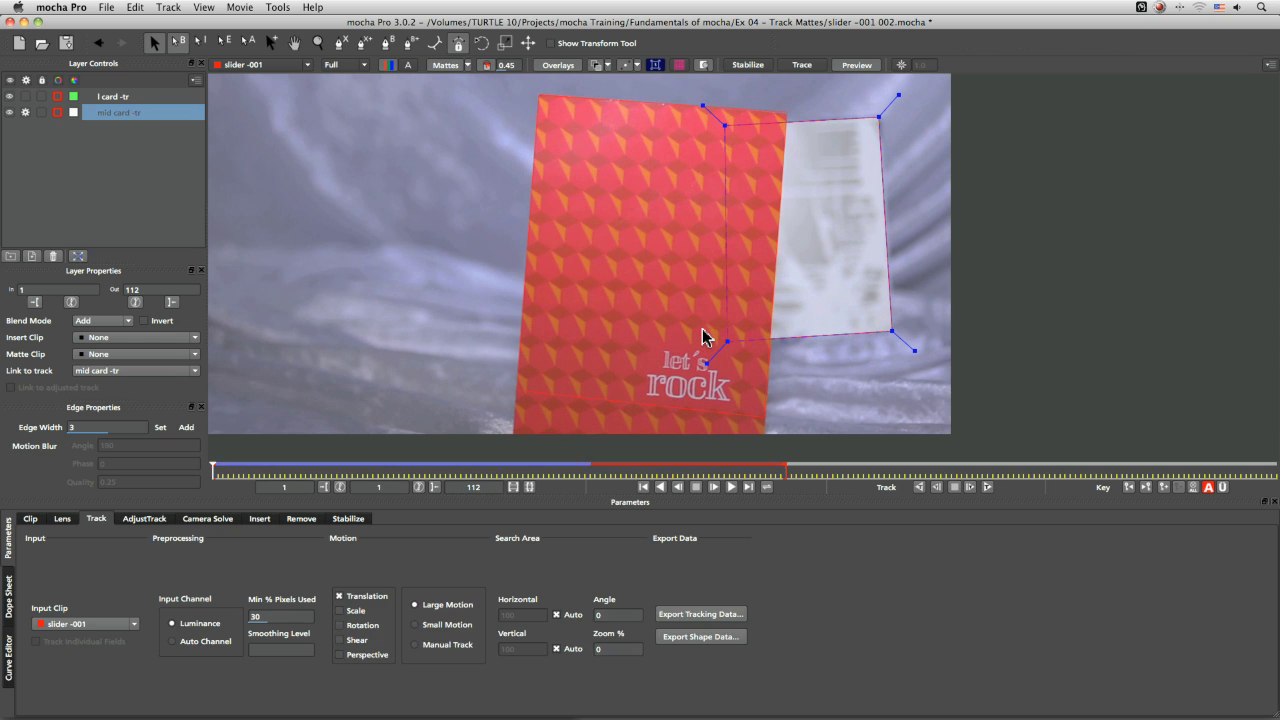
Track mid card -tr forward from frame 73 to frame 89
drag(527, 483, 590, 469)
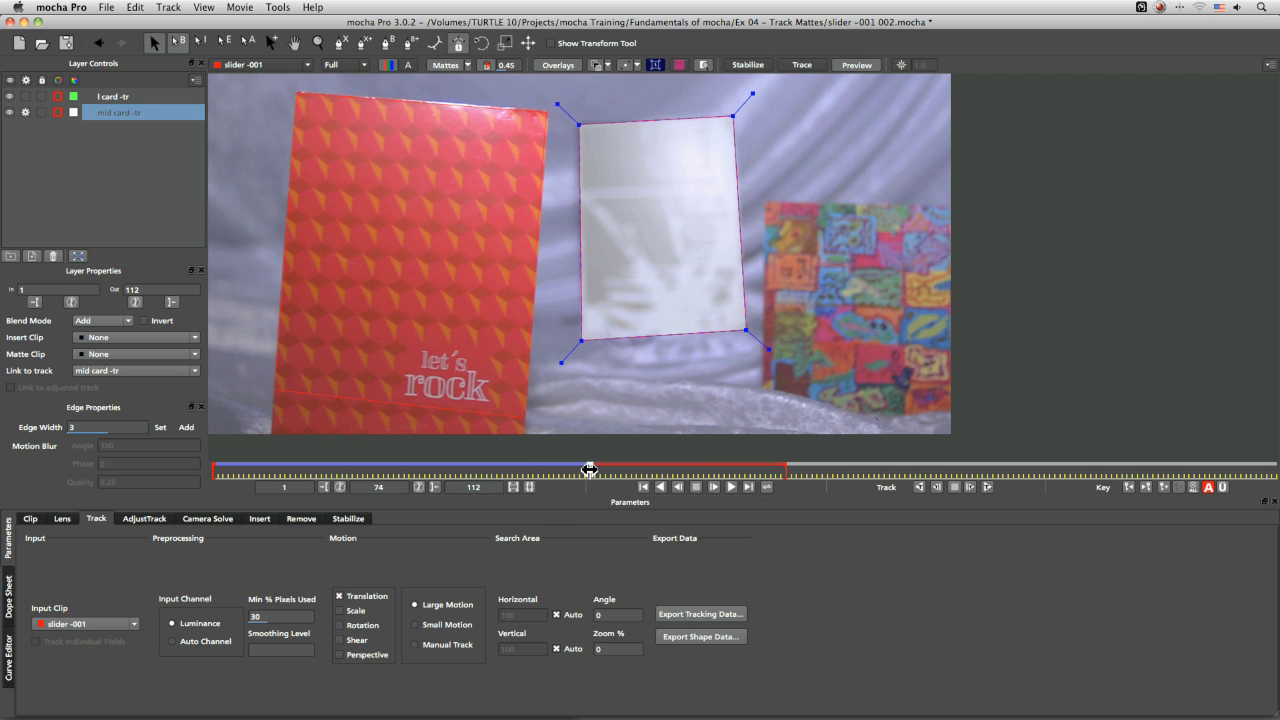
click(987, 487)
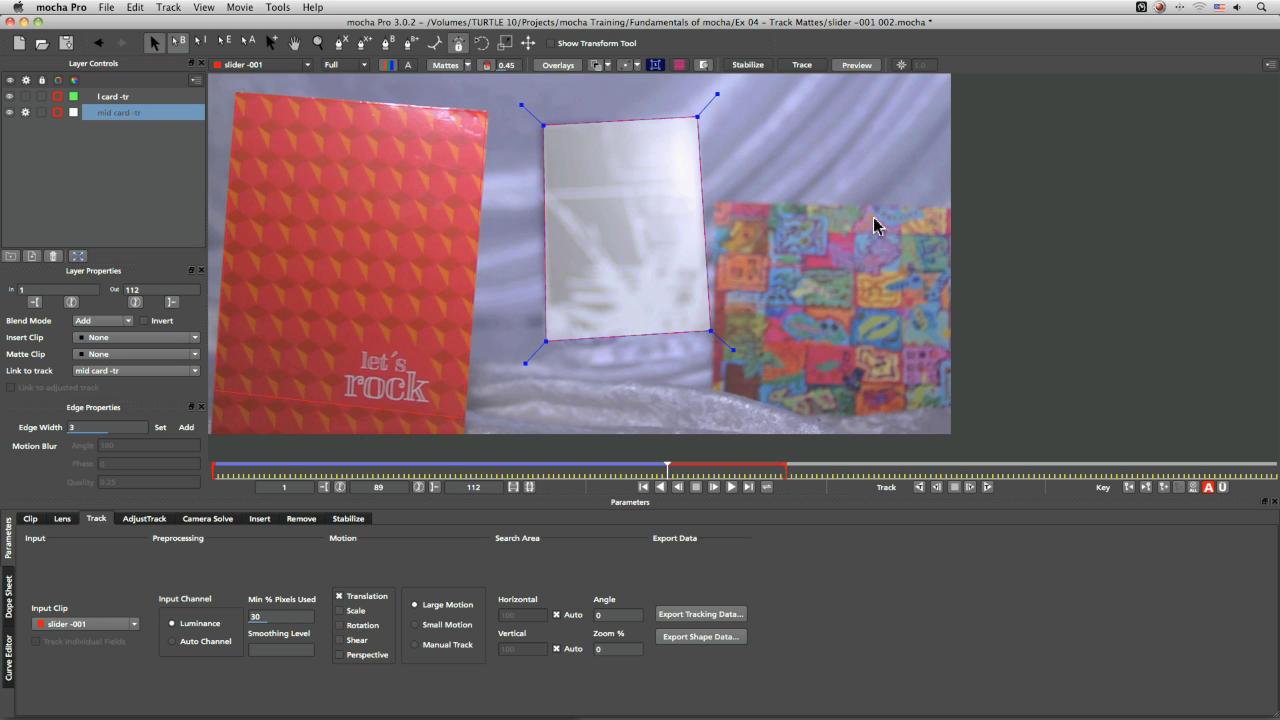
Draw a four-corner X-Spline around the right patterned card and refine its corners
click(341, 43)
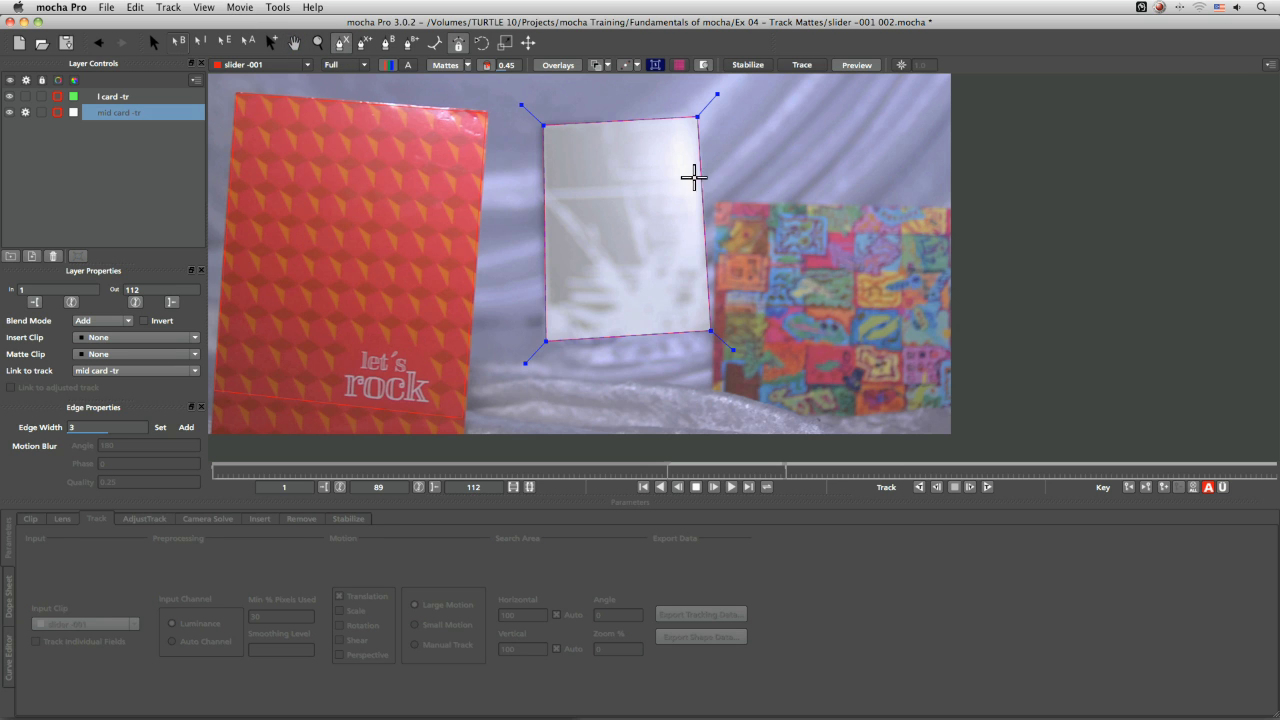
click(712, 180)
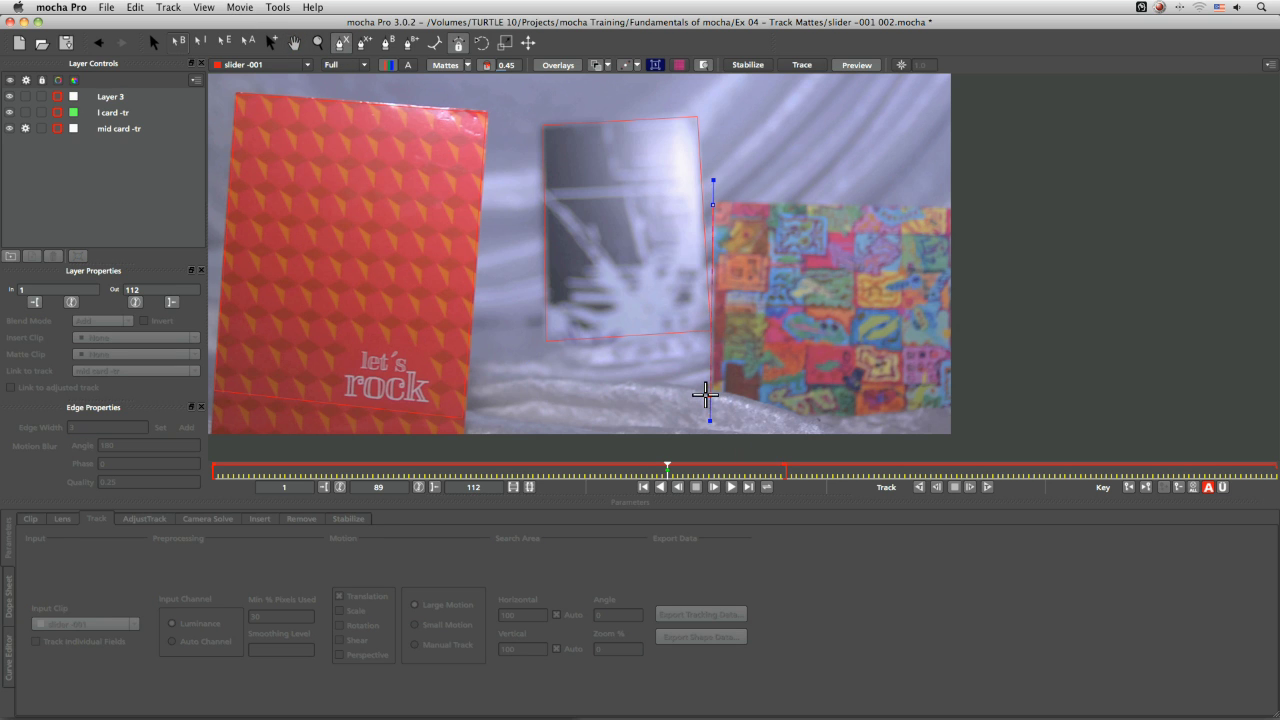
click(708, 397)
click(965, 399)
click(963, 209)
right_click(938, 213)
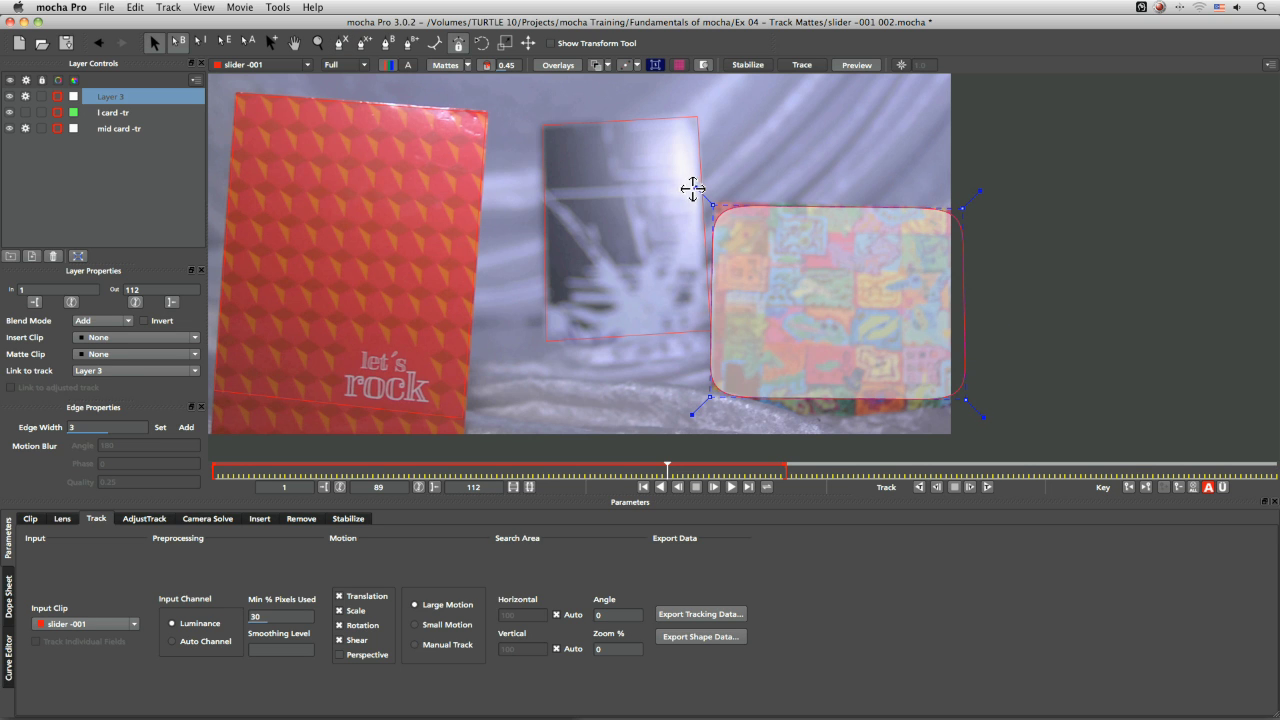
mouse_move(692, 190)
mouse_down()
mouse_move(651, 137)
mouse_move(743, 206)
mouse_move(712, 200)
mouse_up()
click(965, 206)
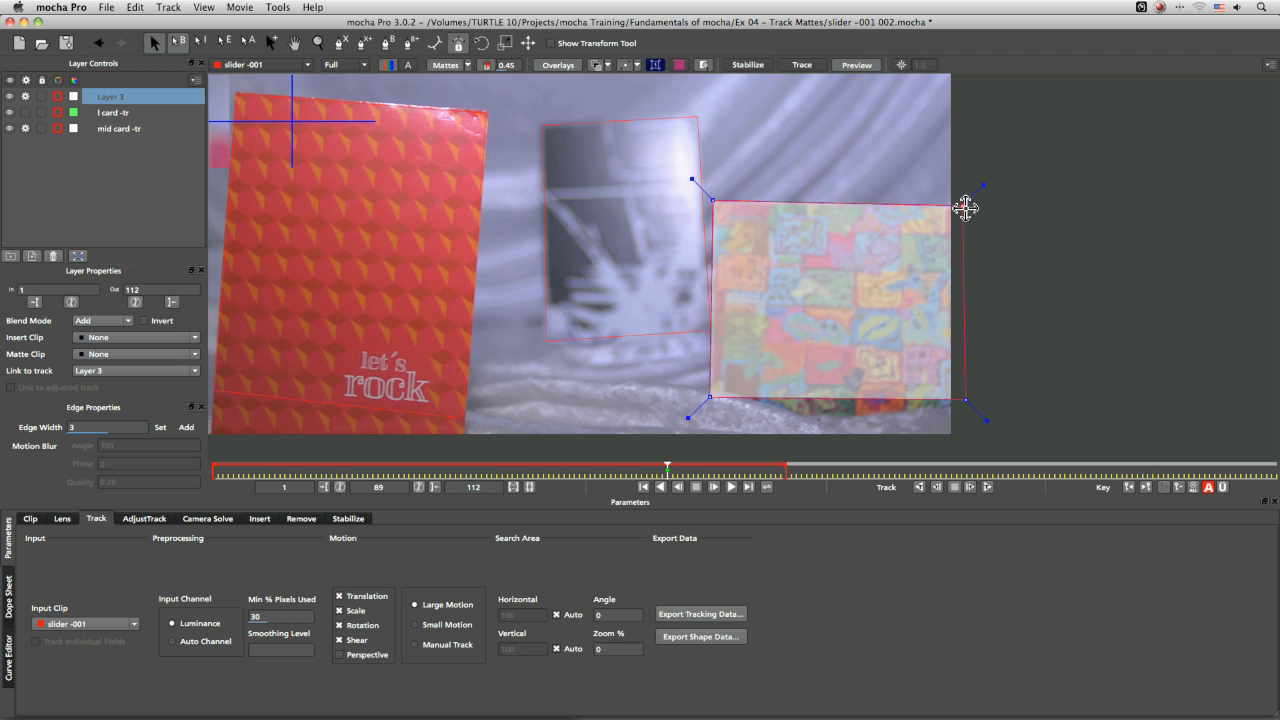
click(709, 397)
click(965, 400)
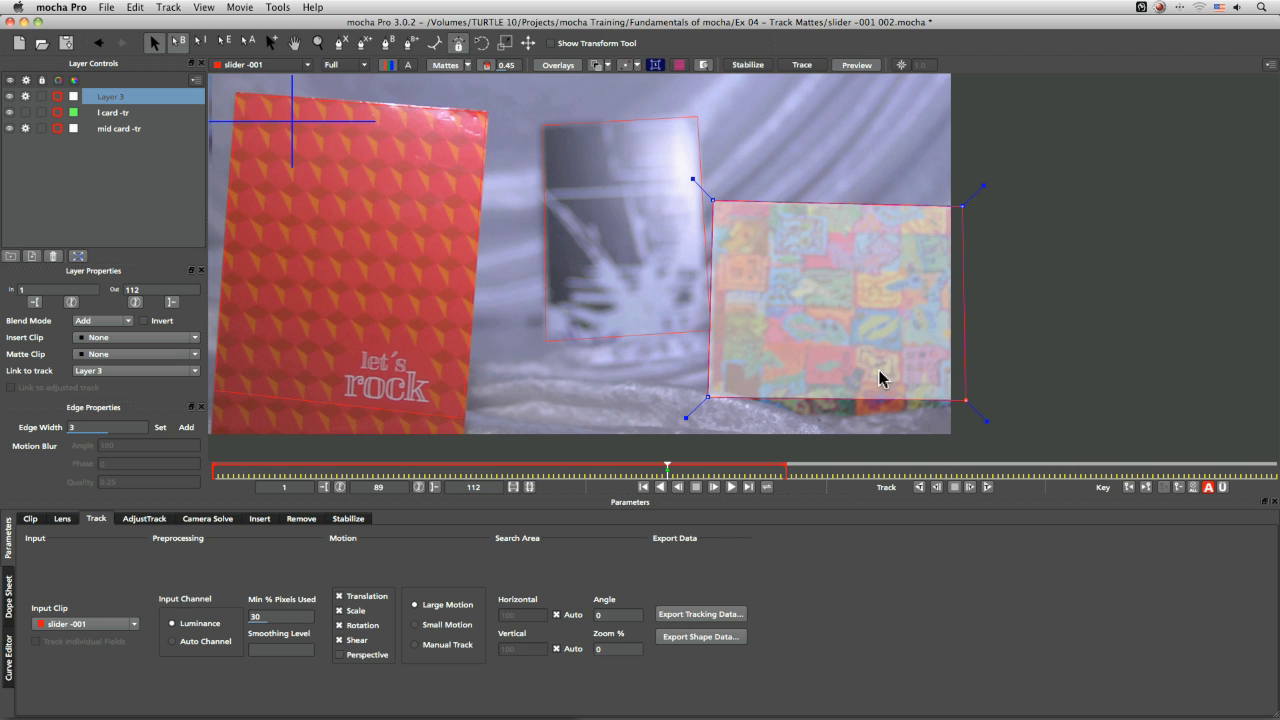
Rename Layer 3 to 'r card -tr'
double_click(112, 97)
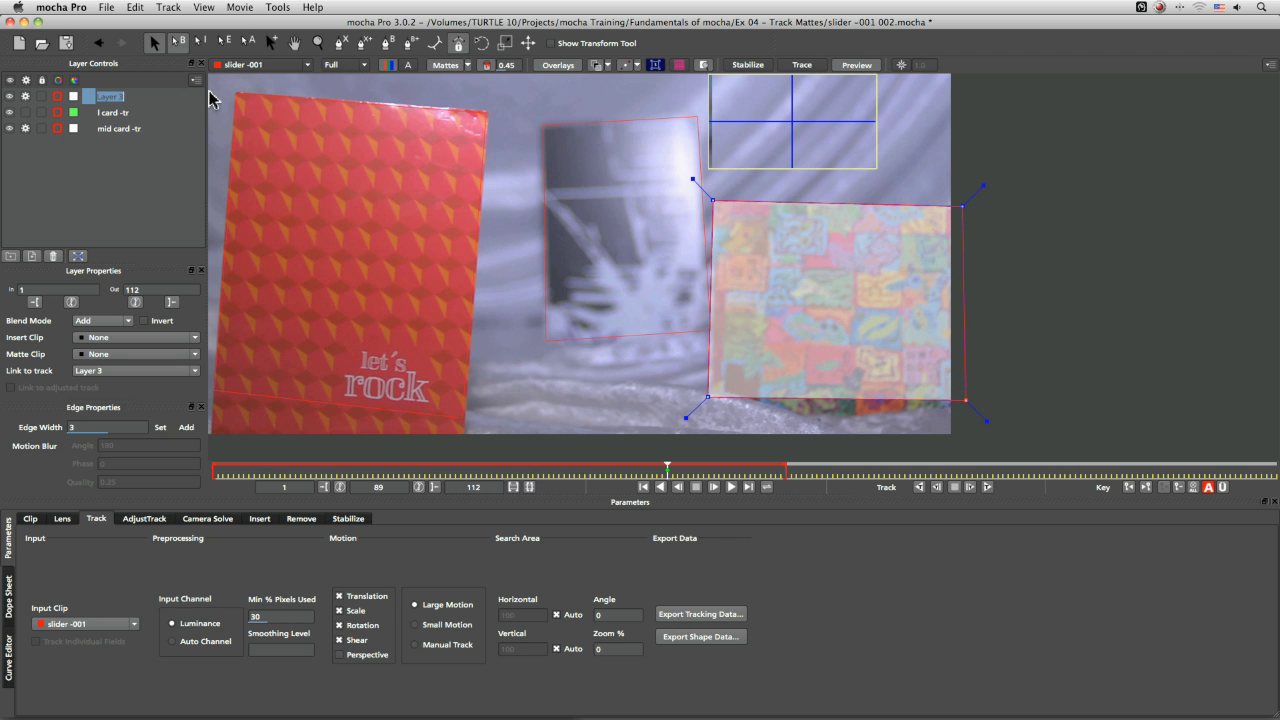
text(r card)
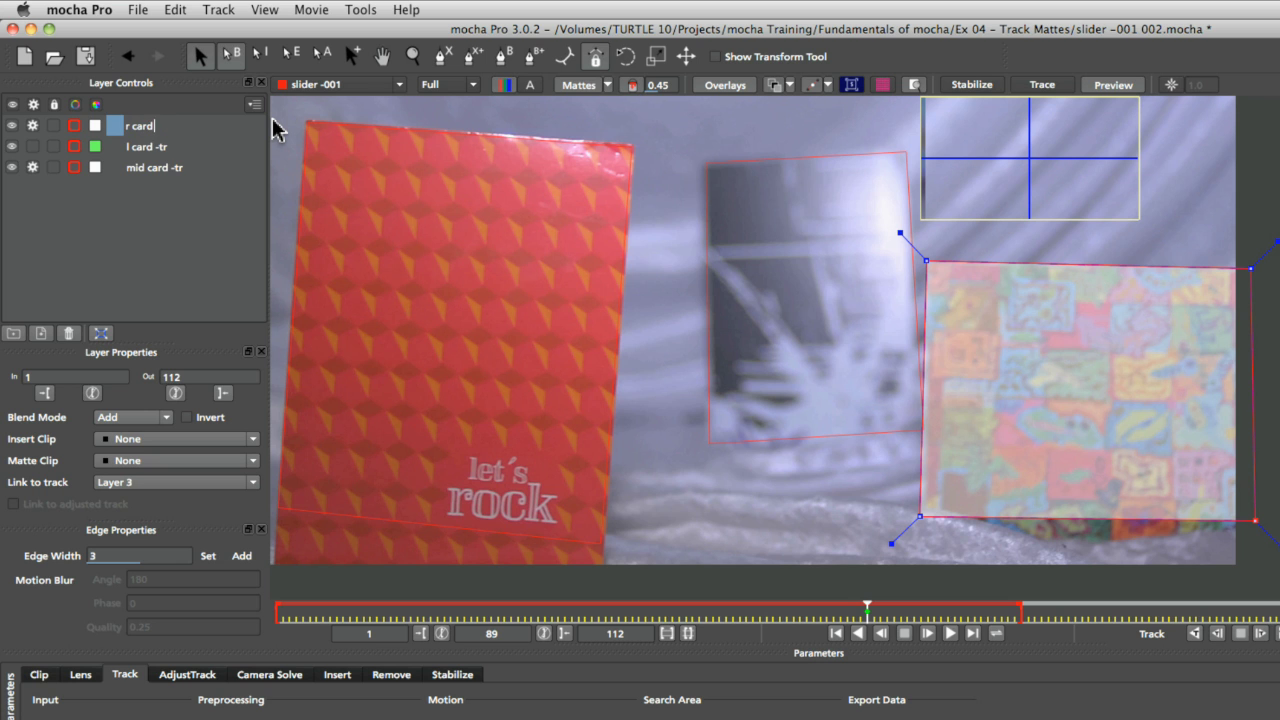
text( -tr)
key(Return)
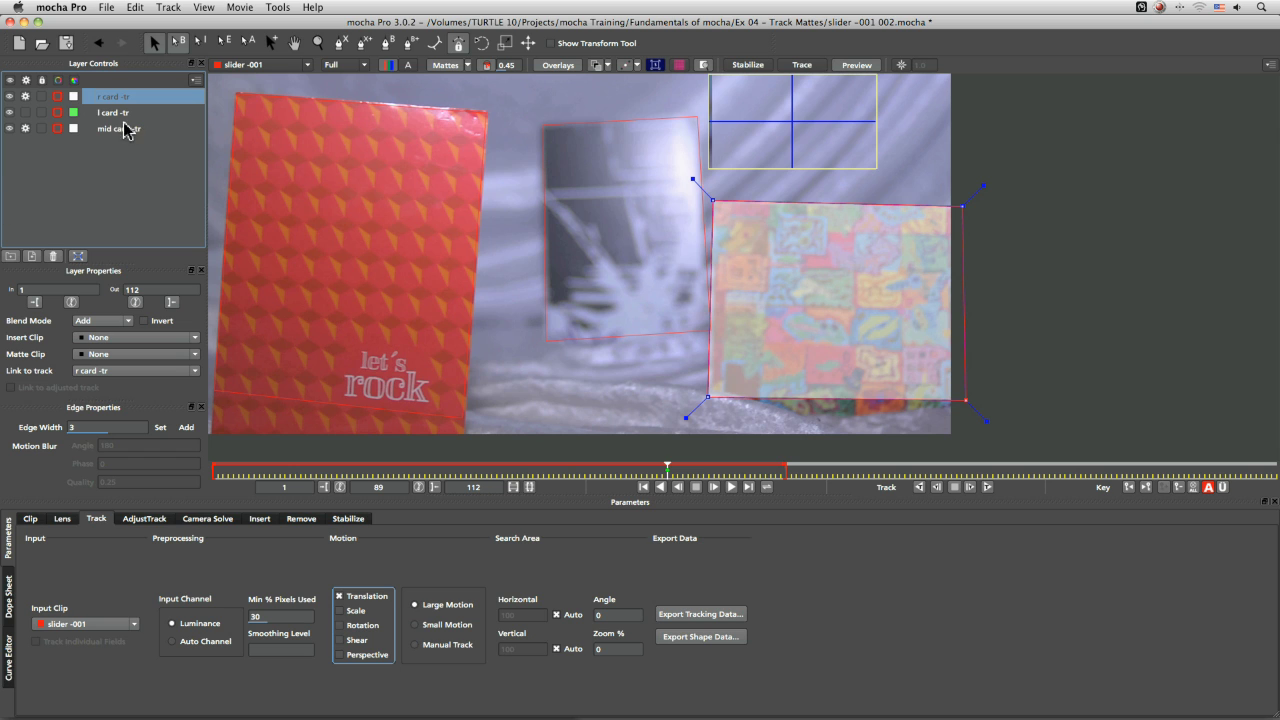
Track r card -tr forward through the whole clip, then return to frame 89
click(25, 129)
click(25, 130)
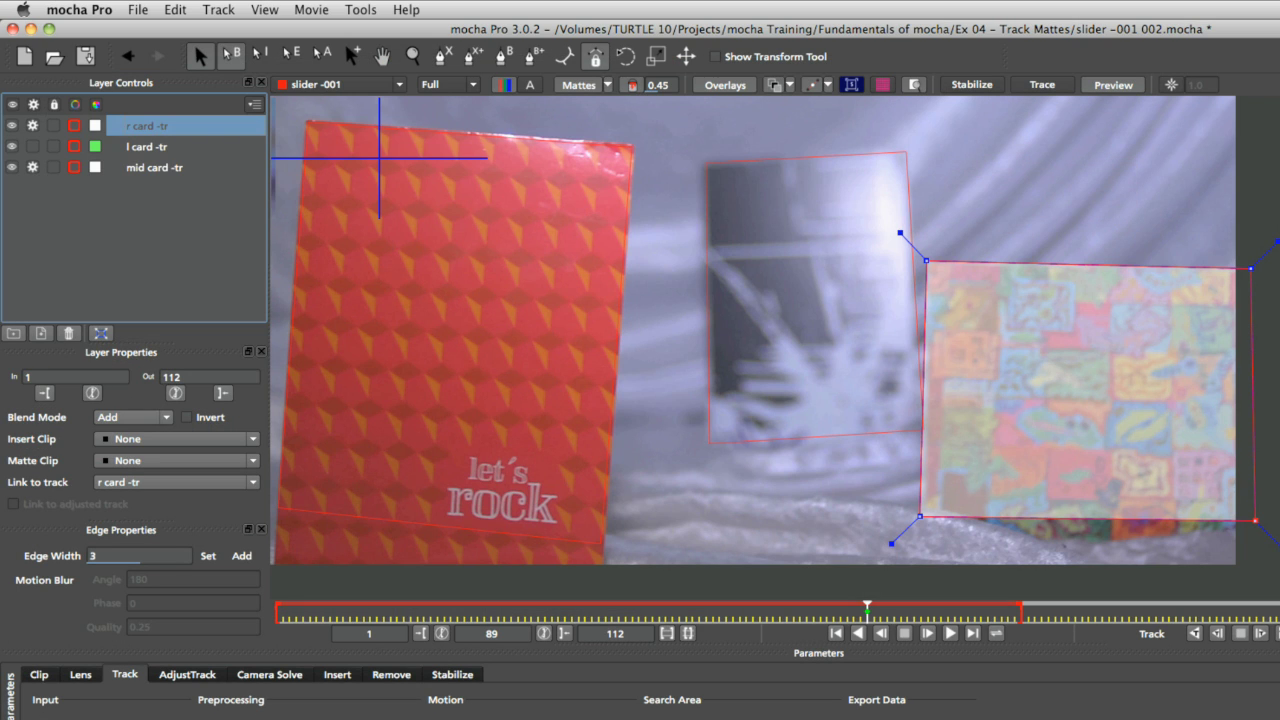
click(30, 168)
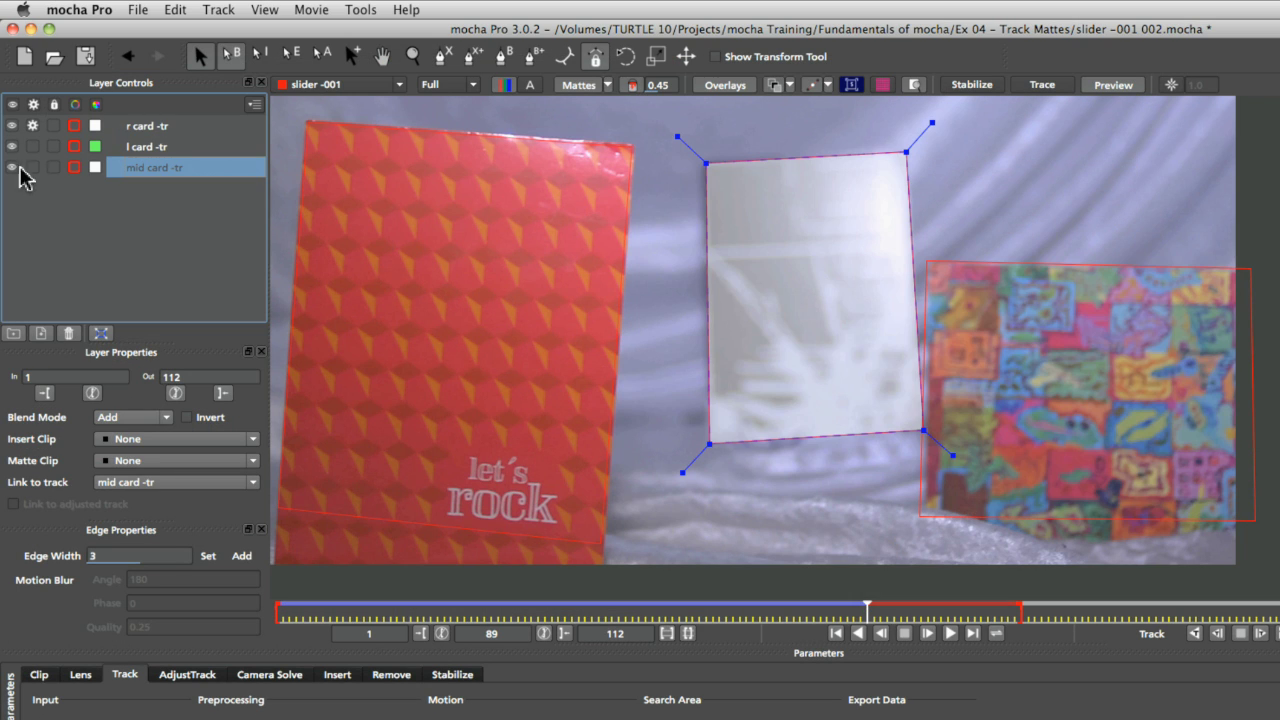
click(123, 125)
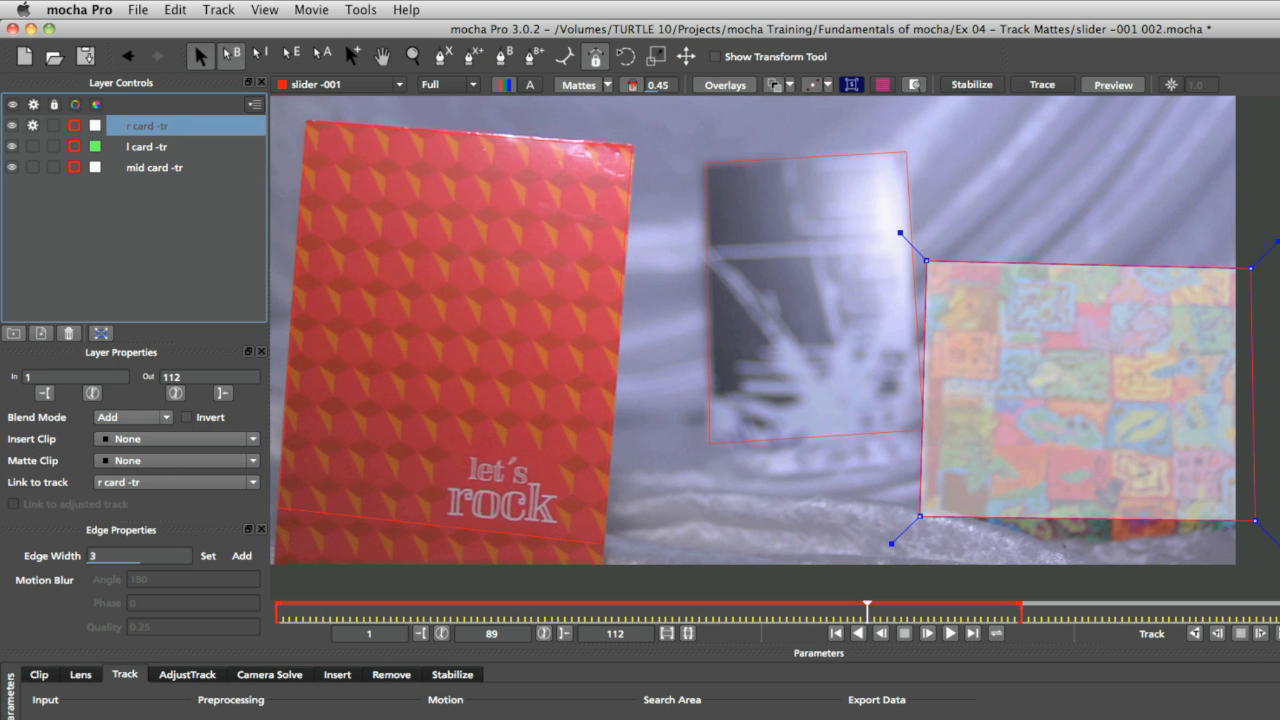
click(1260, 633)
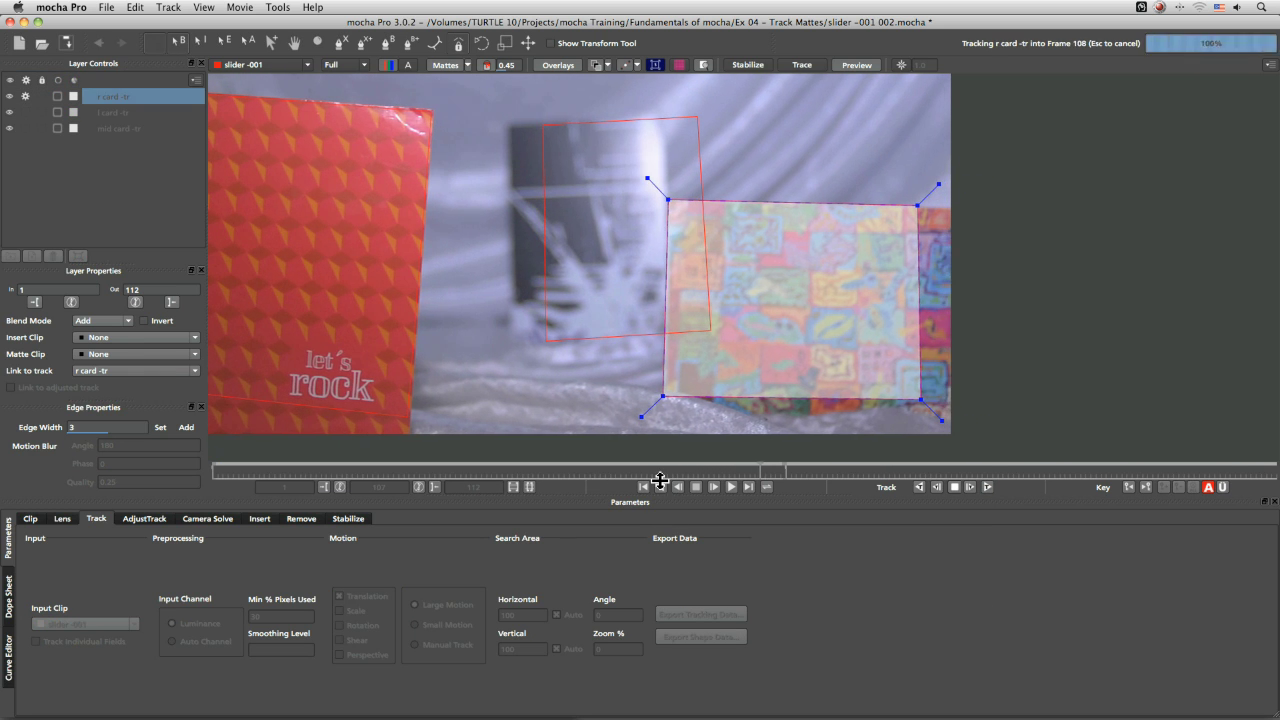
drag(672, 472, 662, 472)
click(704, 487)
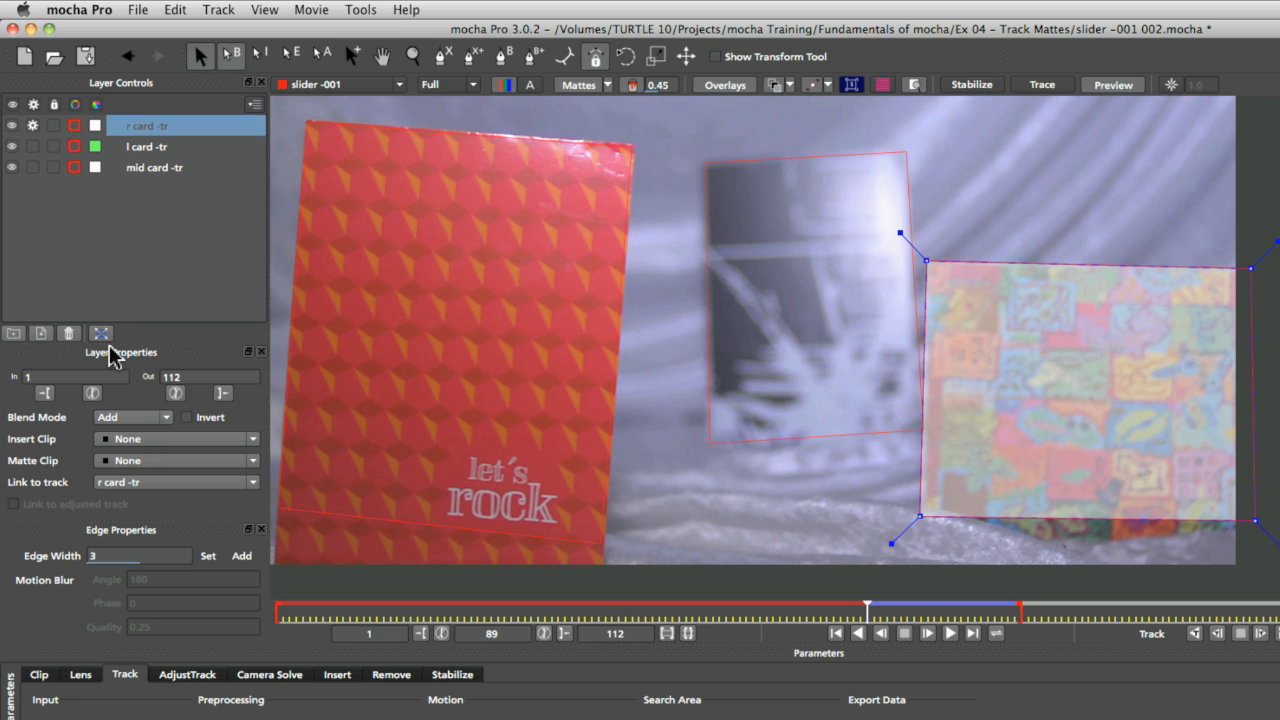
Set the right card layer's In point to frame 89 and rename it 'r card -tm'
click(45, 394)
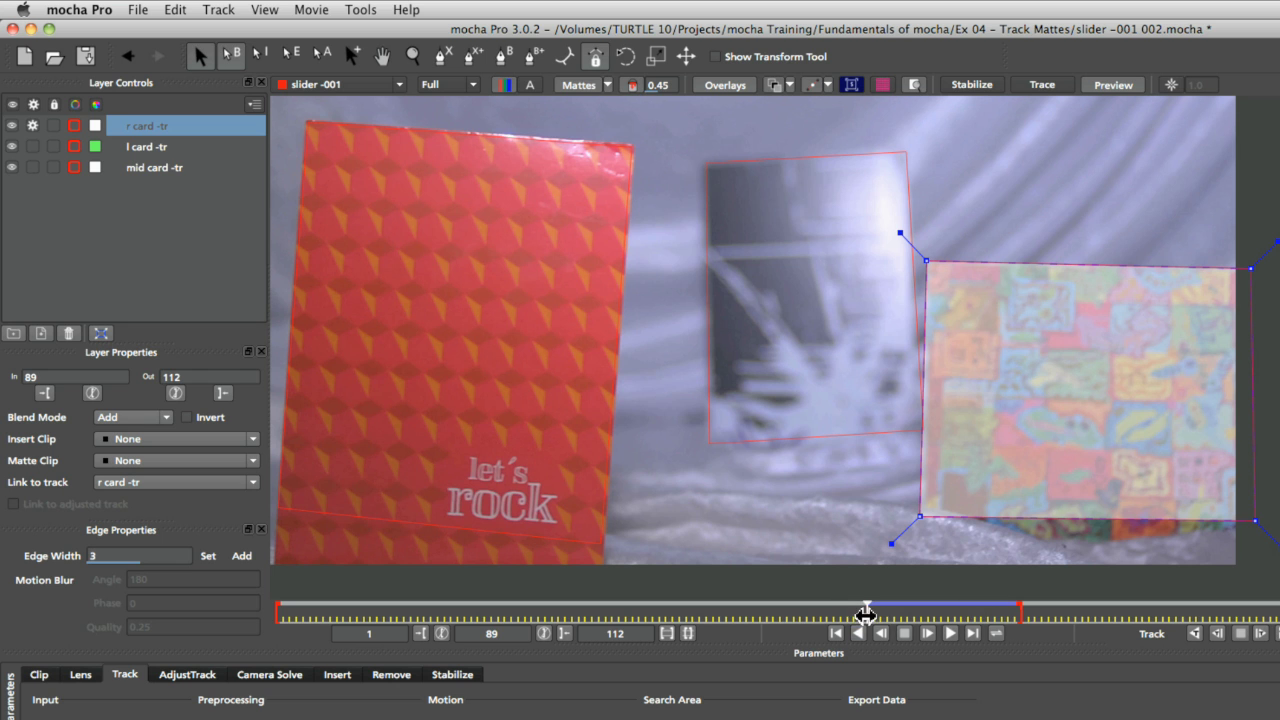
mouse_move(865, 612)
mouse_down()
mouse_move(674, 617)
mouse_move(866, 613)
mouse_up()
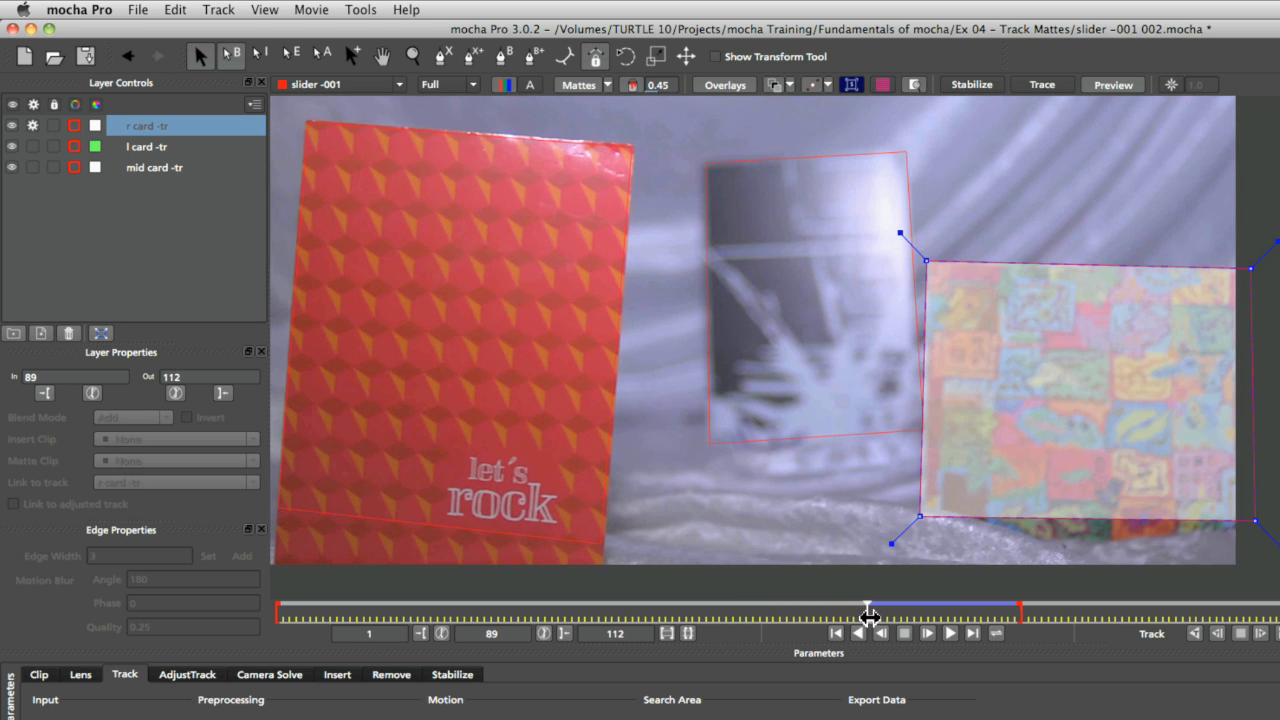
double_click(166, 127)
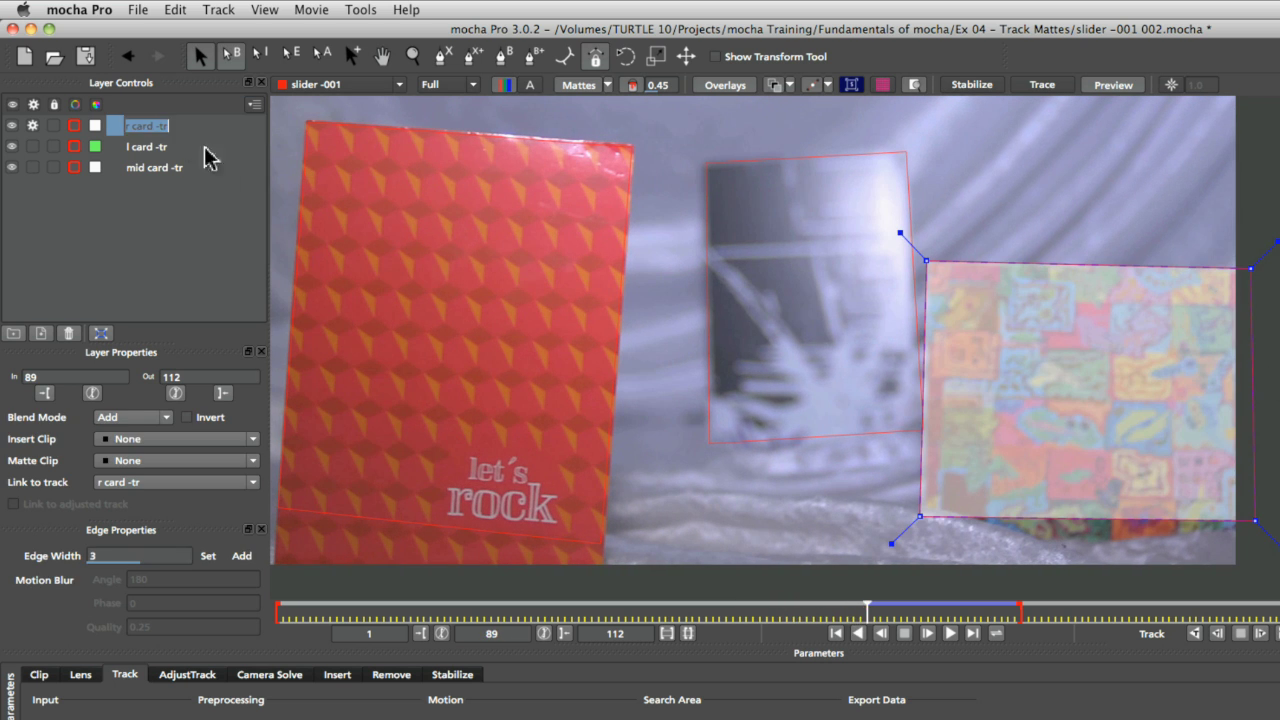
key(Right)
key(BackSpace)
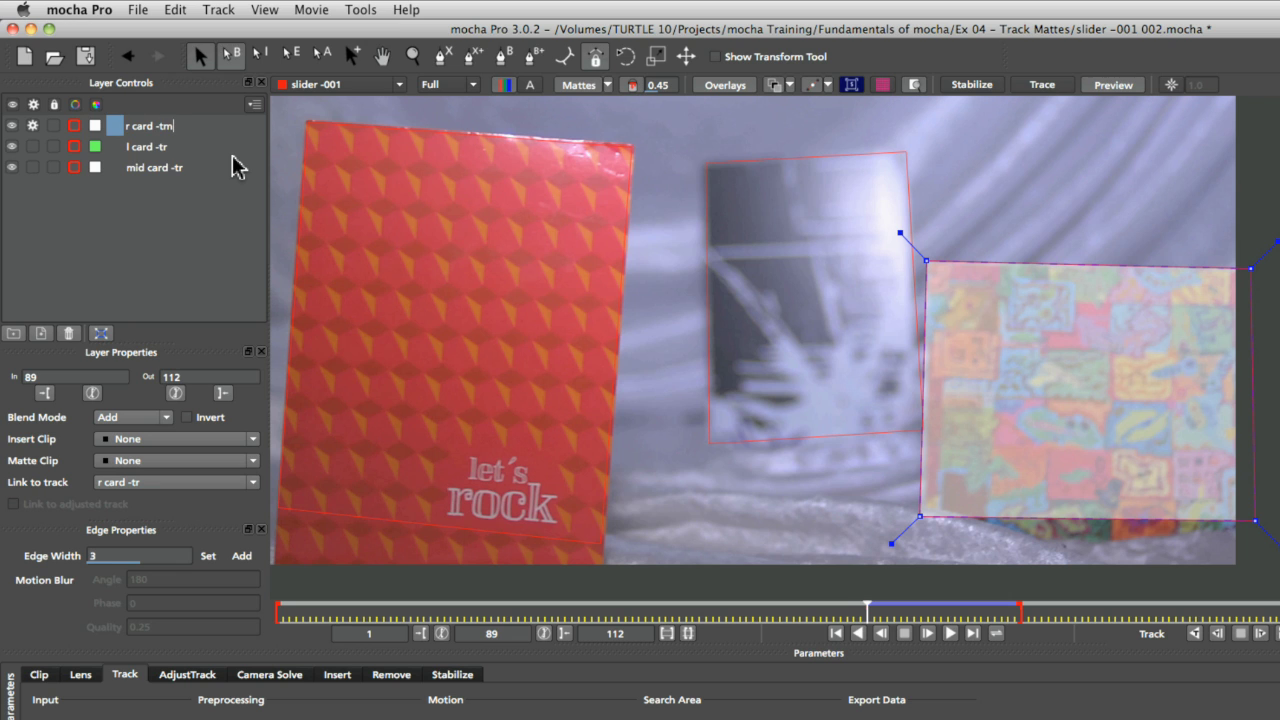
text(m)
key(Return)
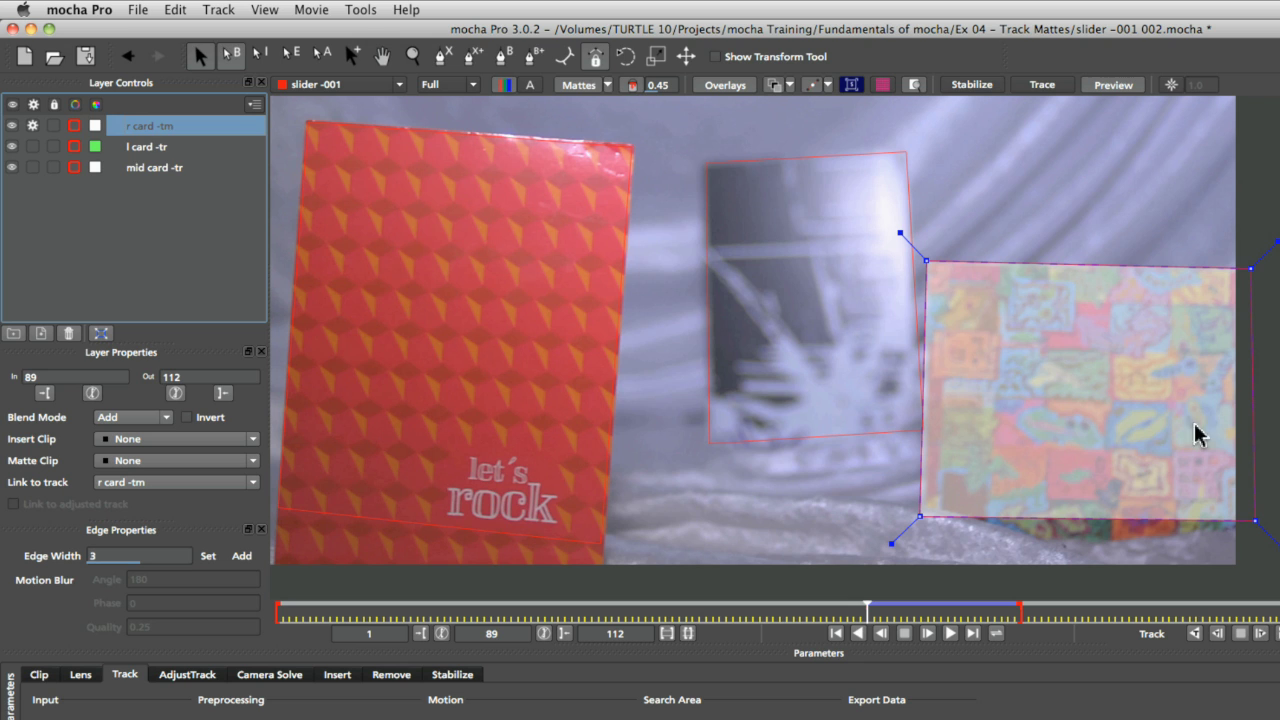
Keep the In point at 89, disable r card -tm processing, and track mid card -tr forward
click(93, 394)
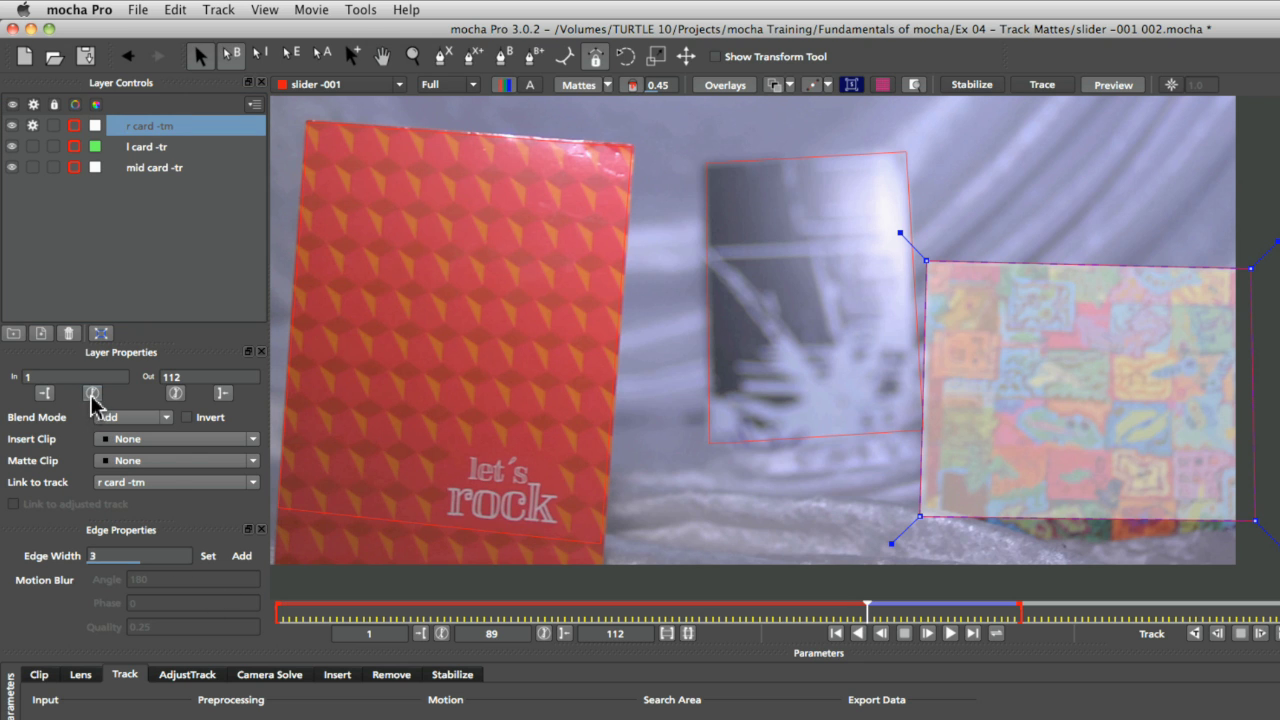
click(46, 393)
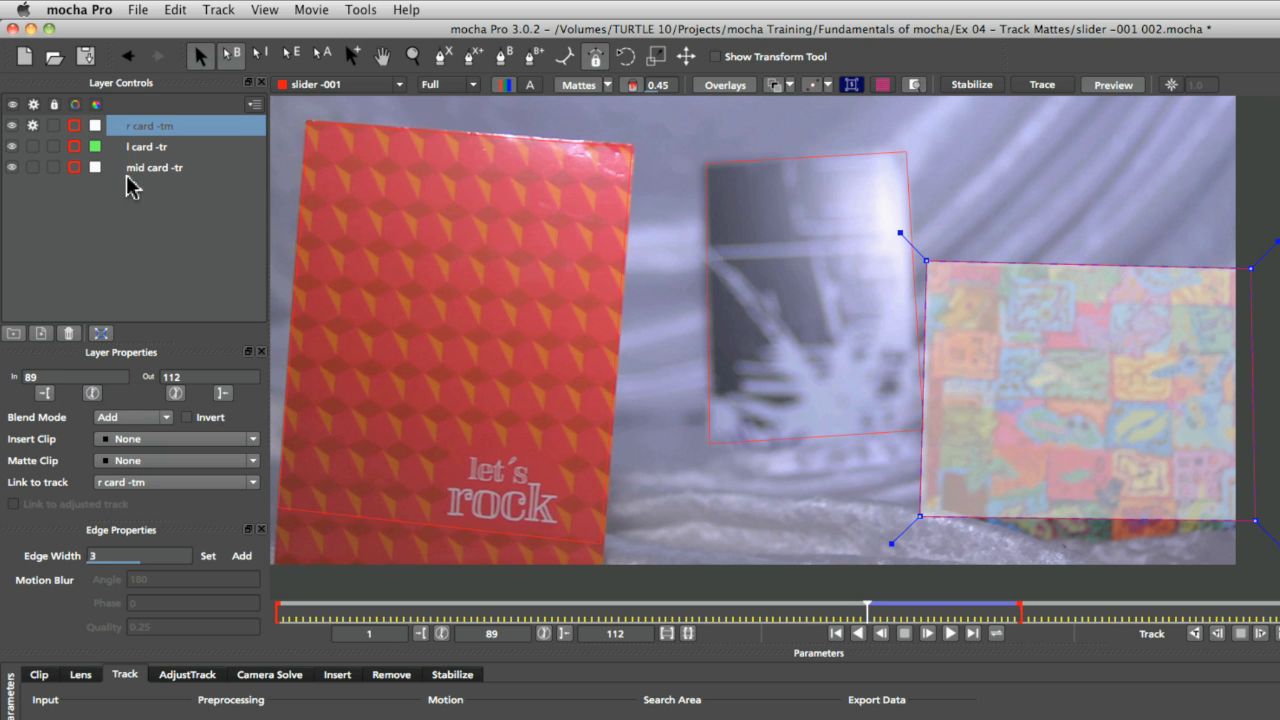
click(33, 125)
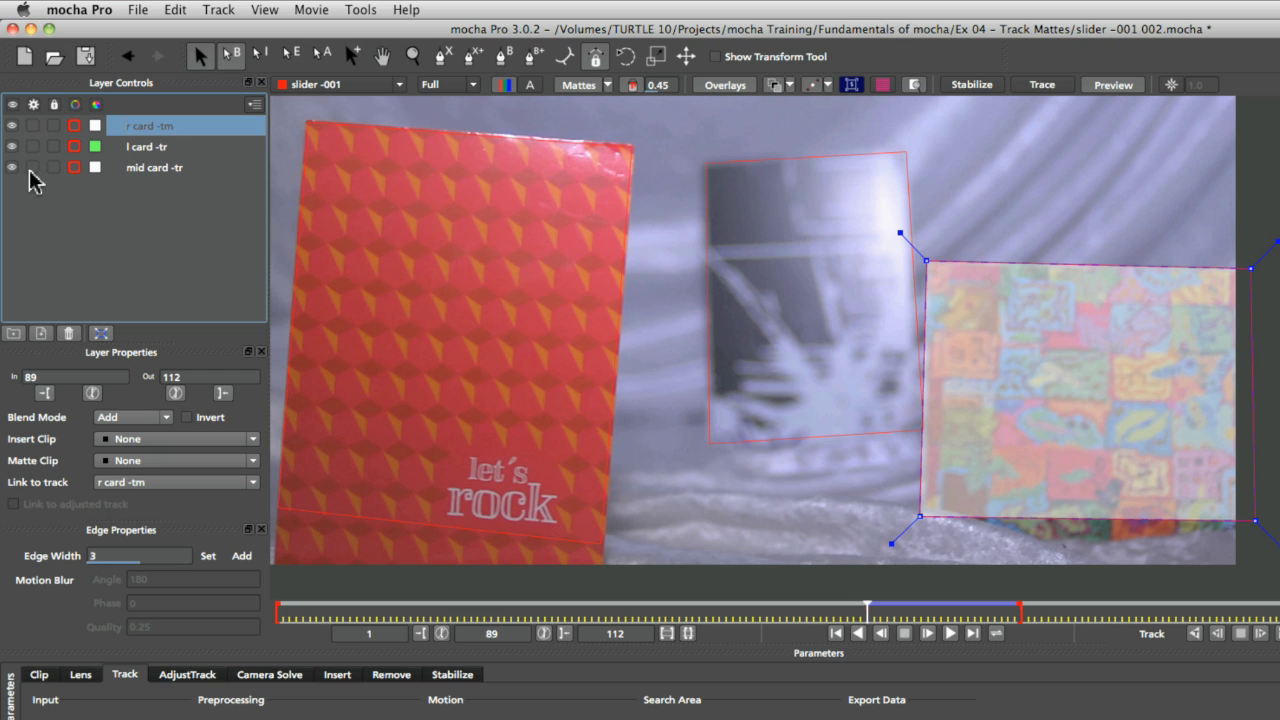
click(32, 168)
click(118, 168)
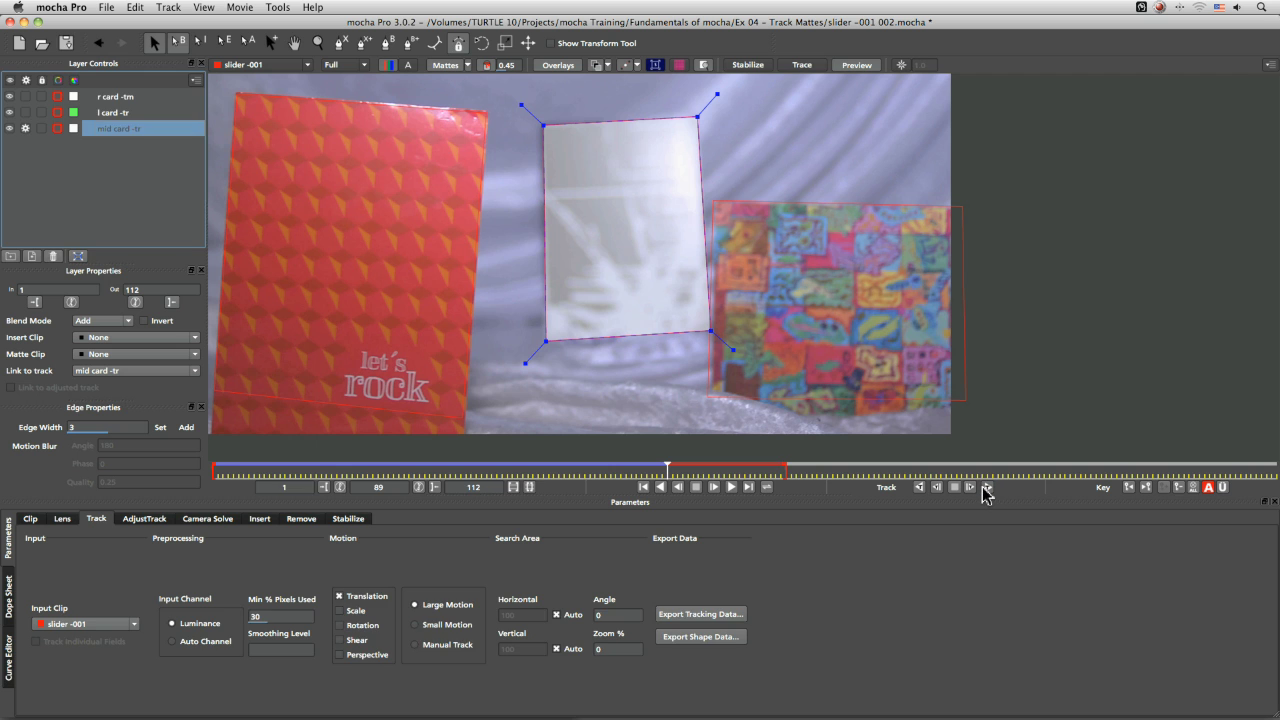
click(985, 488)
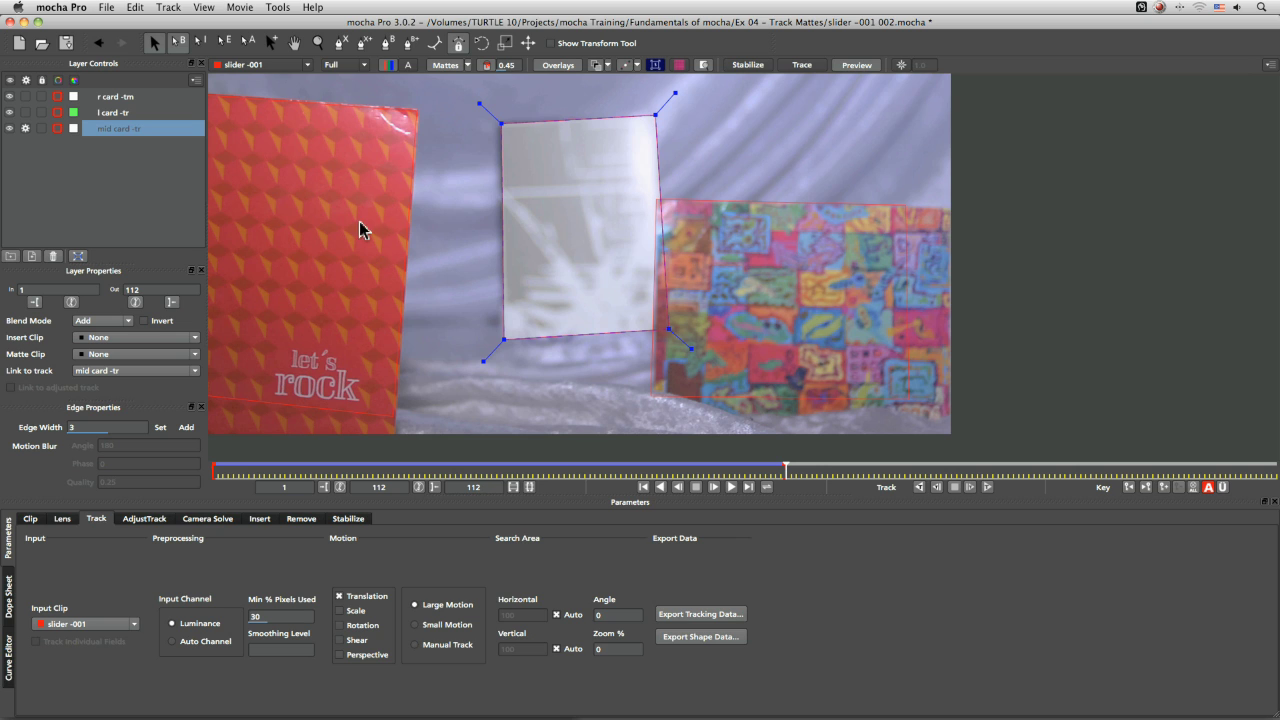
Turn on Show Surface and drag its four corners onto the middle card's corners
click(655, 65)
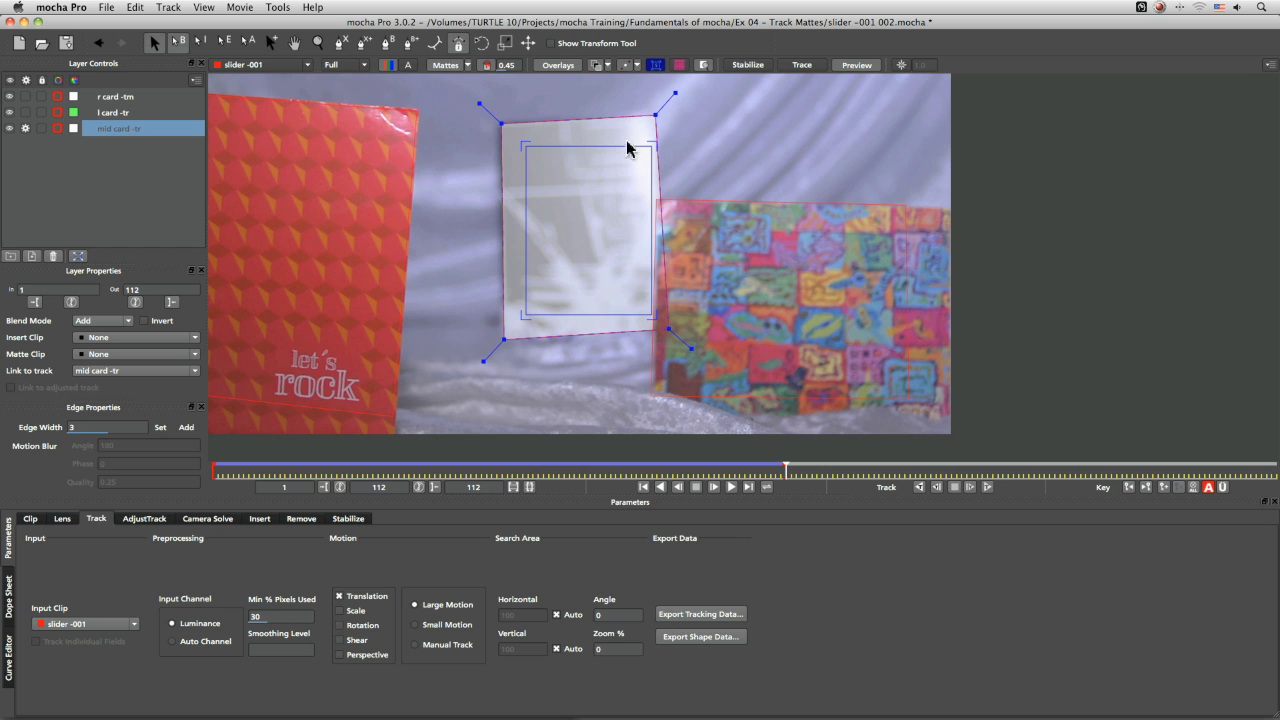
drag(520, 134, 501, 122)
drag(651, 145, 652, 118)
drag(524, 316, 504, 340)
drag(652, 318, 668, 328)
Recheck at frames 89 and 68, hiding overlays, and refine all four surface corners
drag(627, 477, 666, 472)
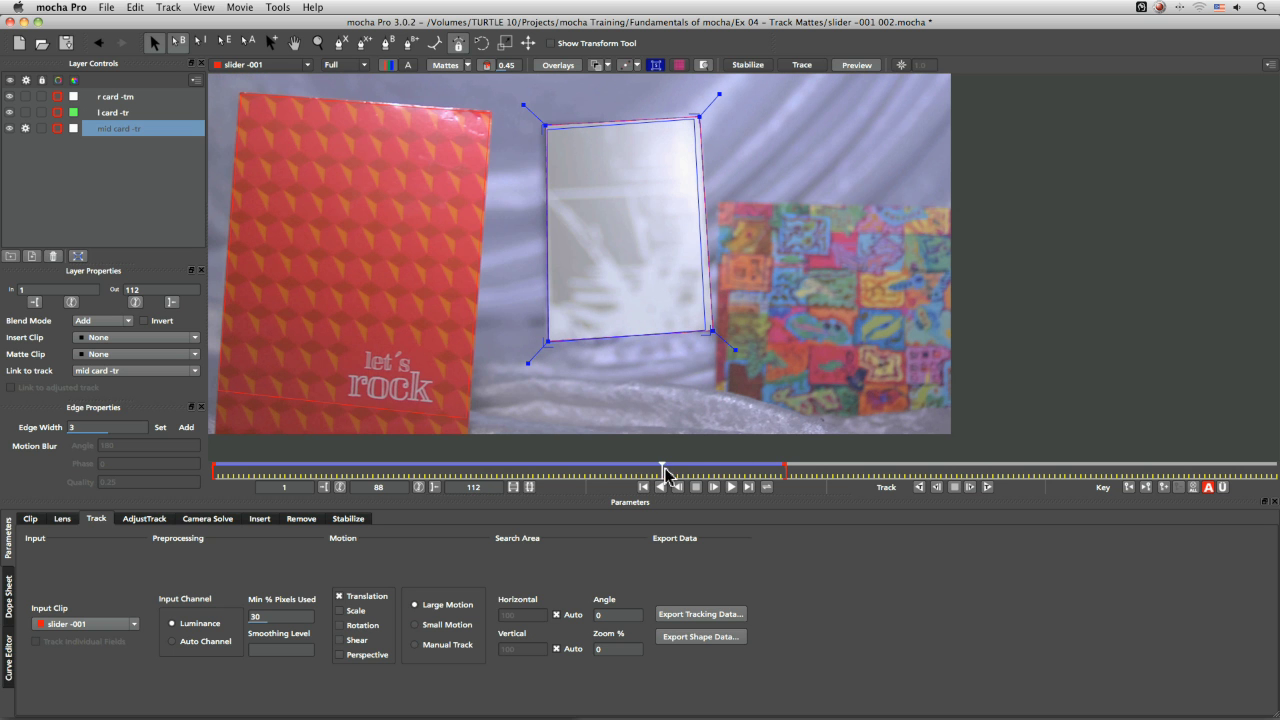
click(442, 65)
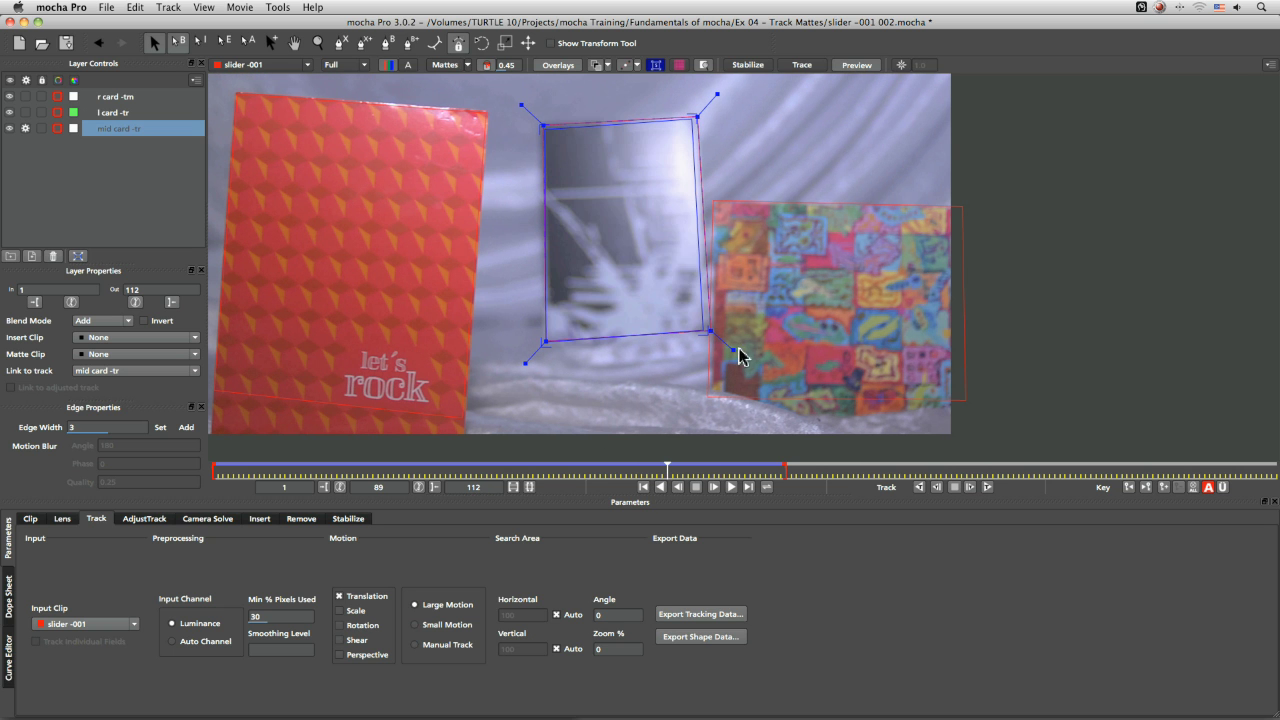
click(557, 470)
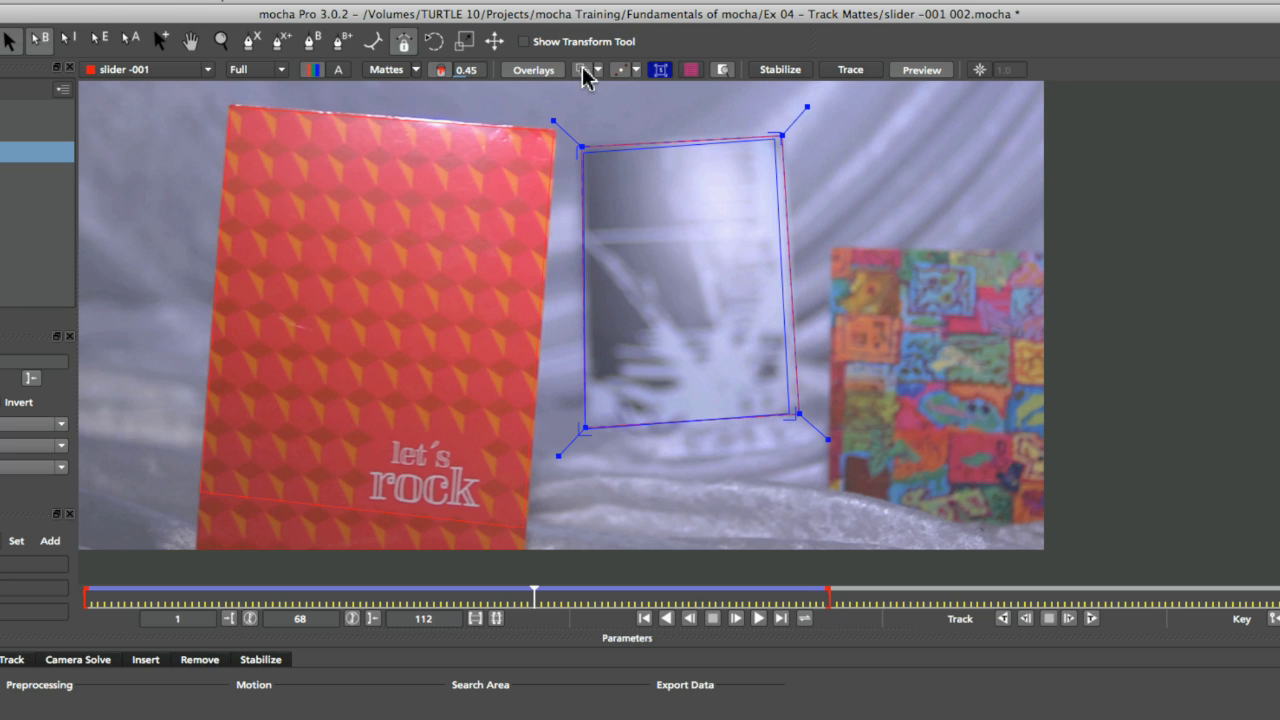
click(585, 76)
click(587, 78)
click(586, 74)
click(587, 76)
click(587, 76)
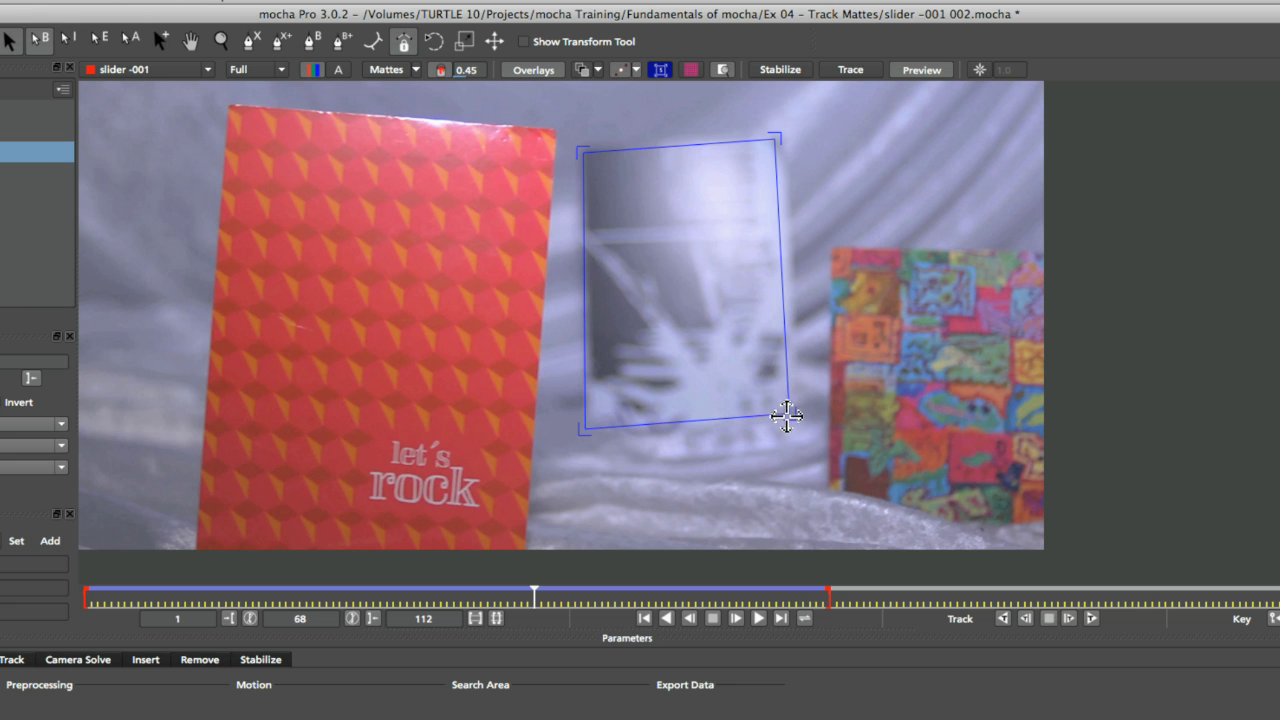
mouse_move(786, 416)
mouse_down()
mouse_move(808, 406)
mouse_move(800, 418)
mouse_up()
mouse_move(776, 140)
mouse_down()
mouse_move(785, 125)
mouse_move(771, 129)
mouse_move(785, 130)
mouse_up()
drag(585, 150, 582, 142)
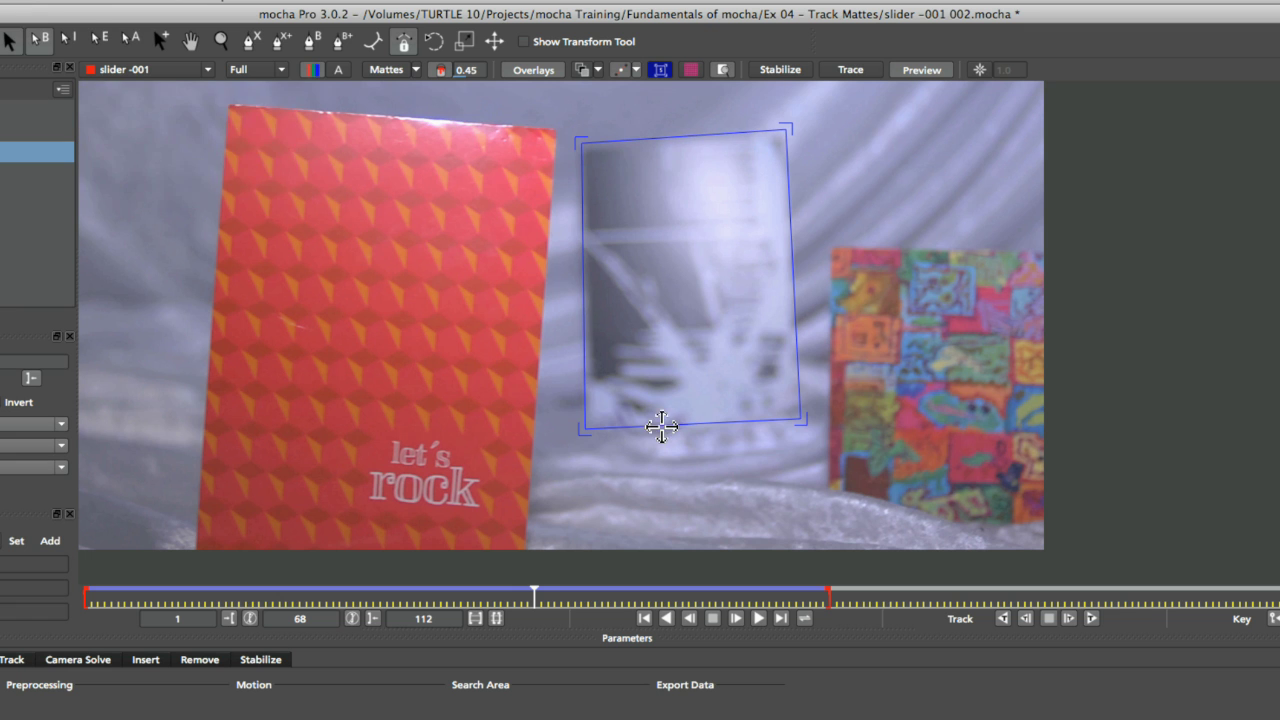
drag(584, 429, 586, 432)
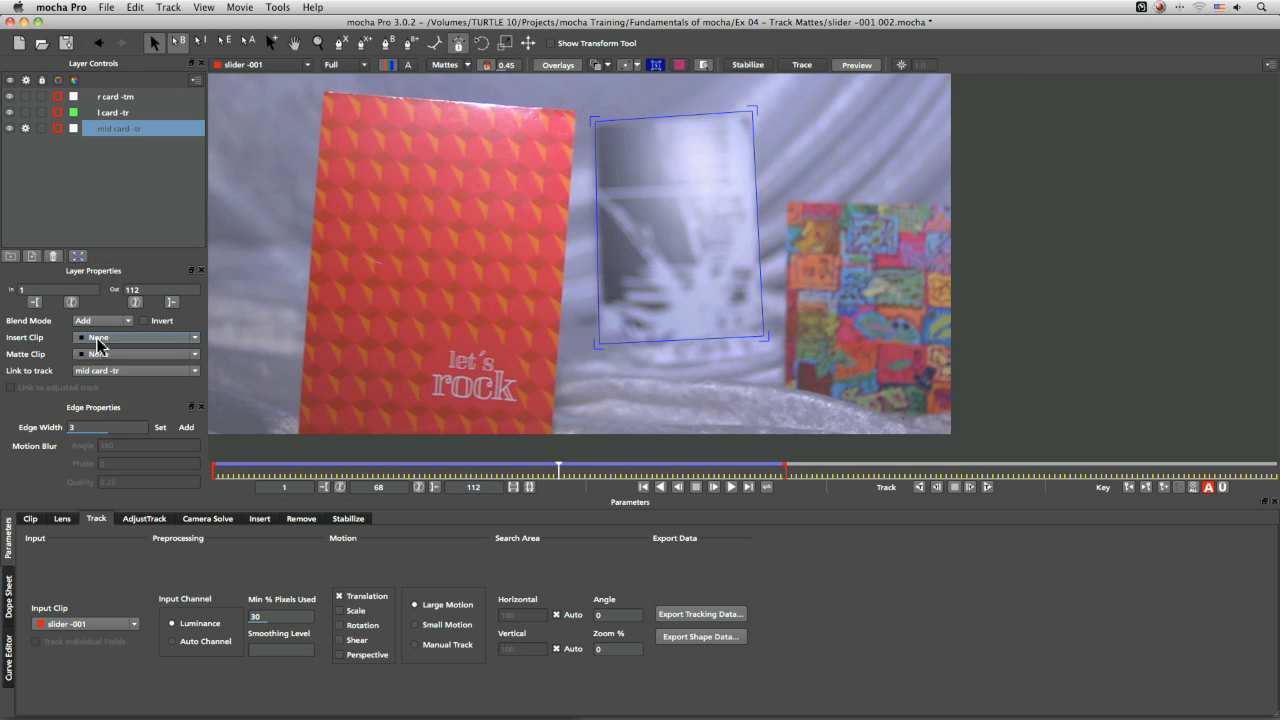
Insert the Logo clip into mid card -tr and play back to preview it
click(98, 338)
click(120, 410)
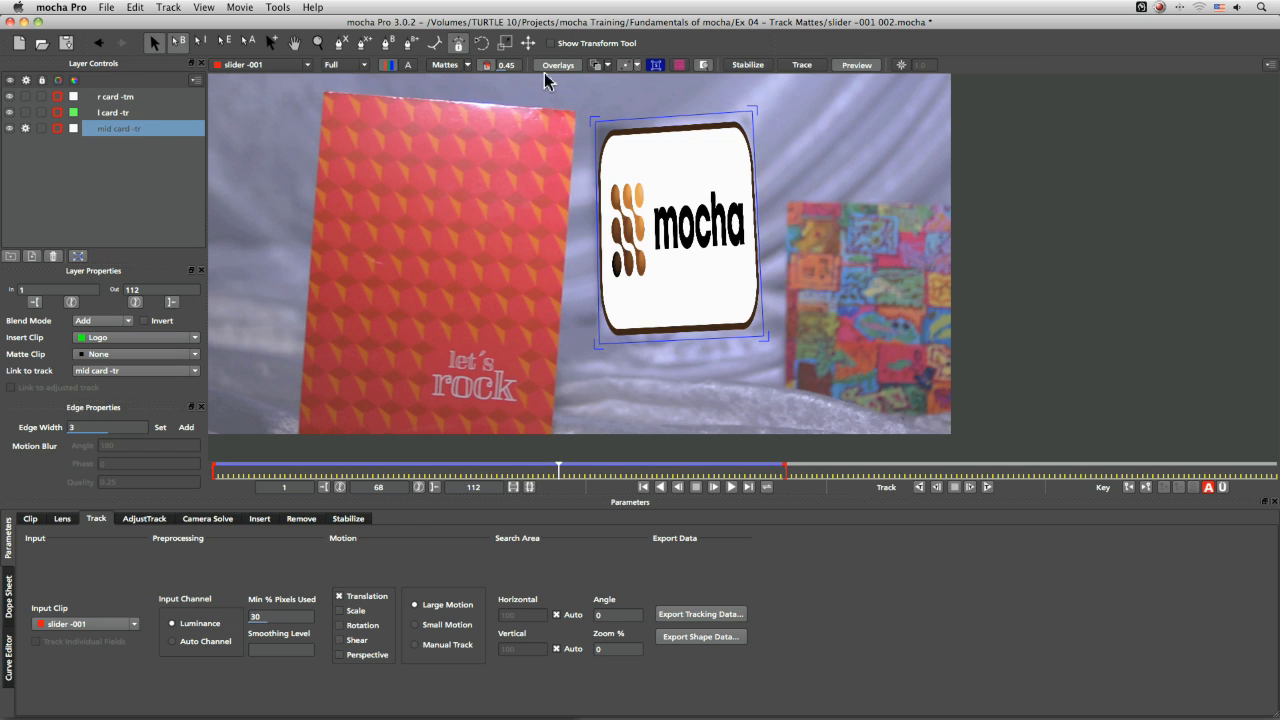
click(731, 487)
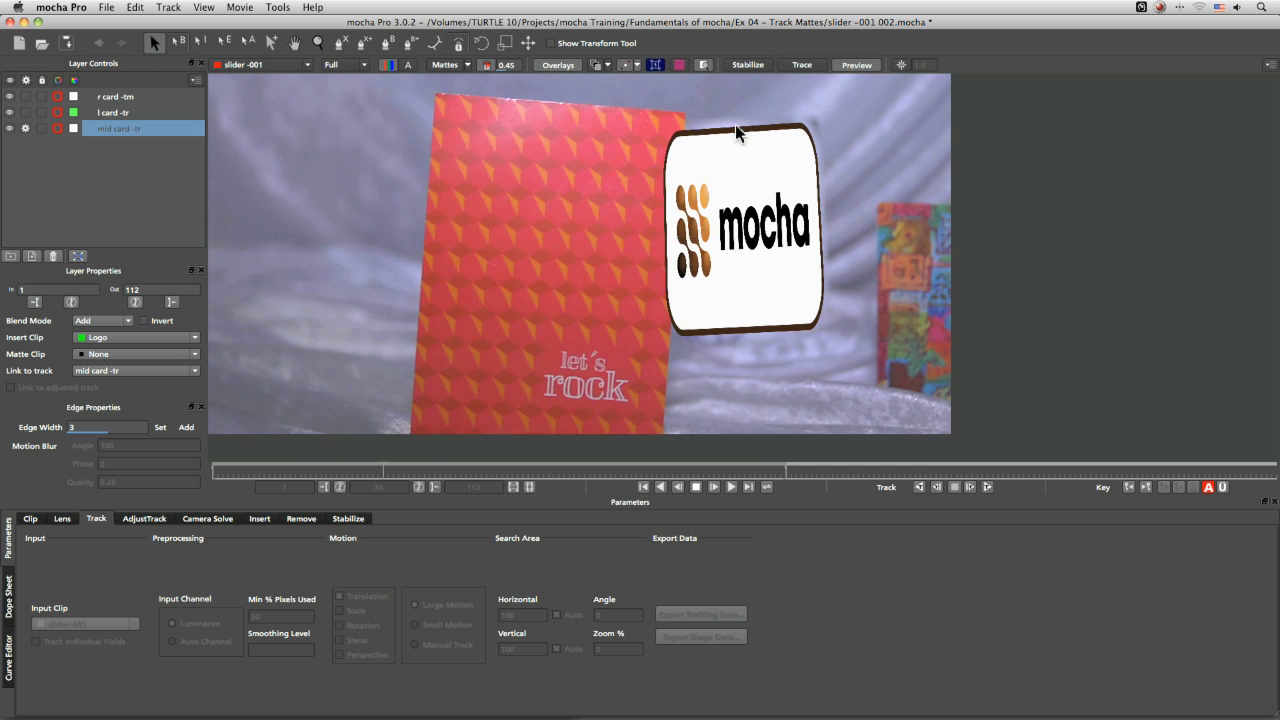
click(137, 153)
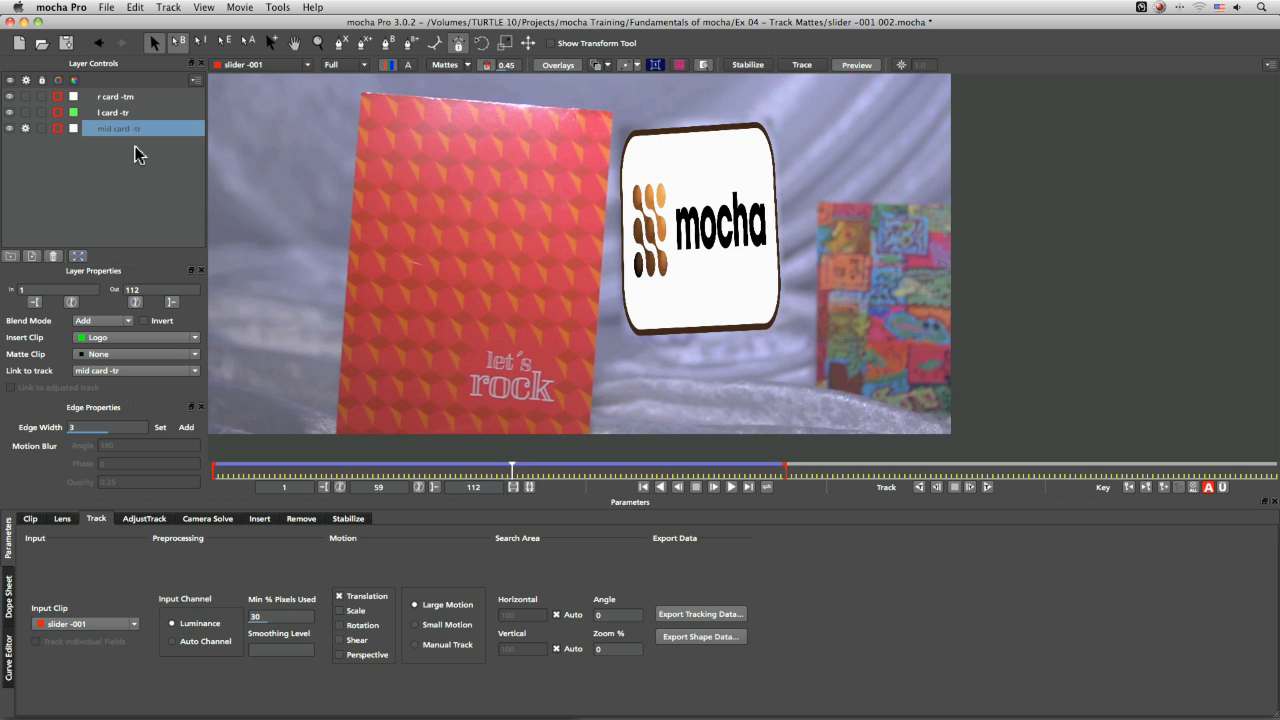